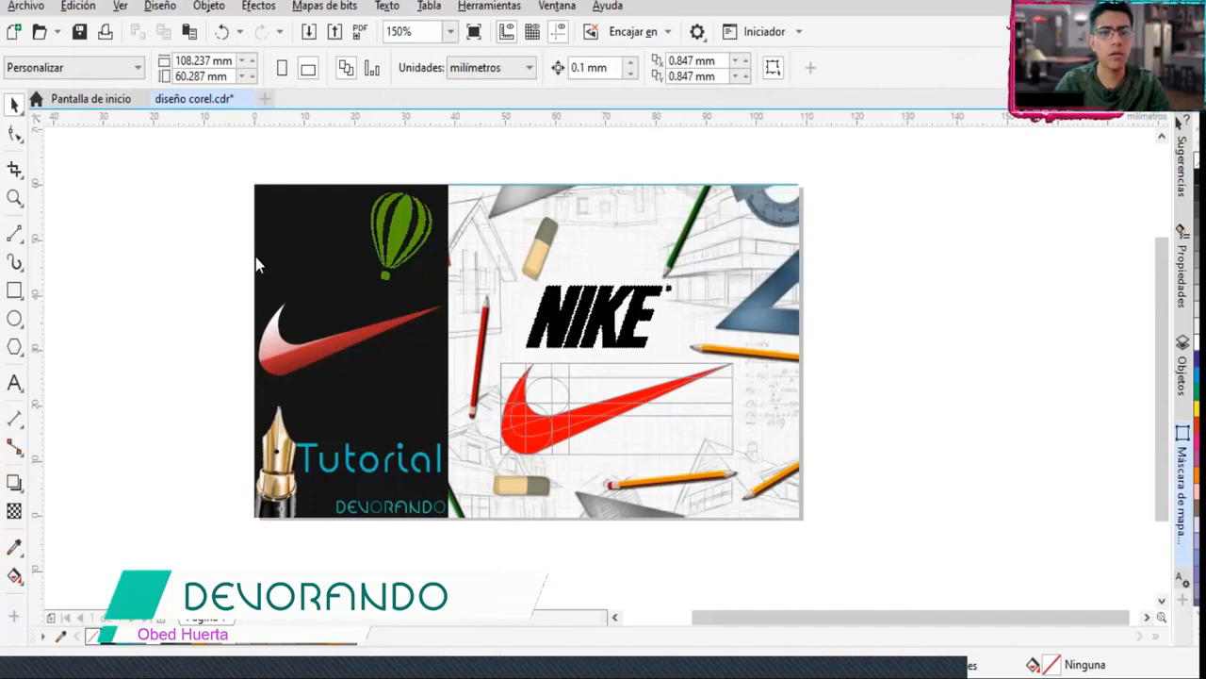
Paste the red Nike swoosh into a new Letter-size document and place it right of the page, scaled to about 116 mm wide
{"action": "left_click", "coordinate": [673, 521]}
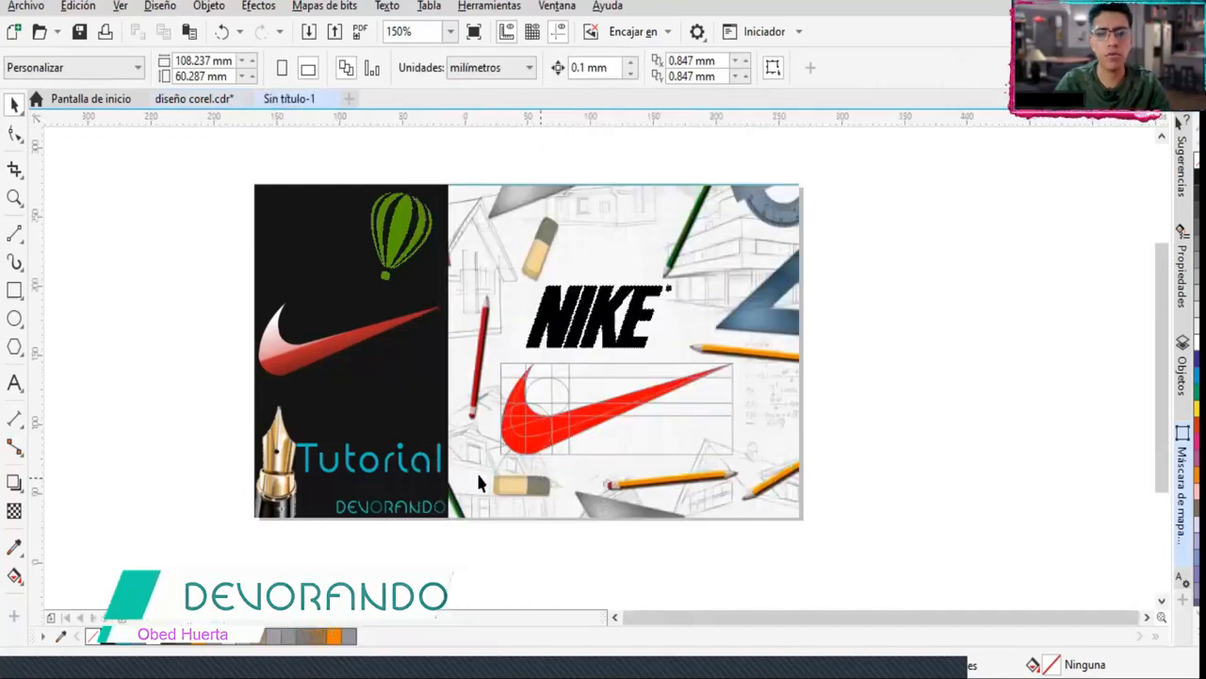
{"action": "key", "text": "ctrl+v"}
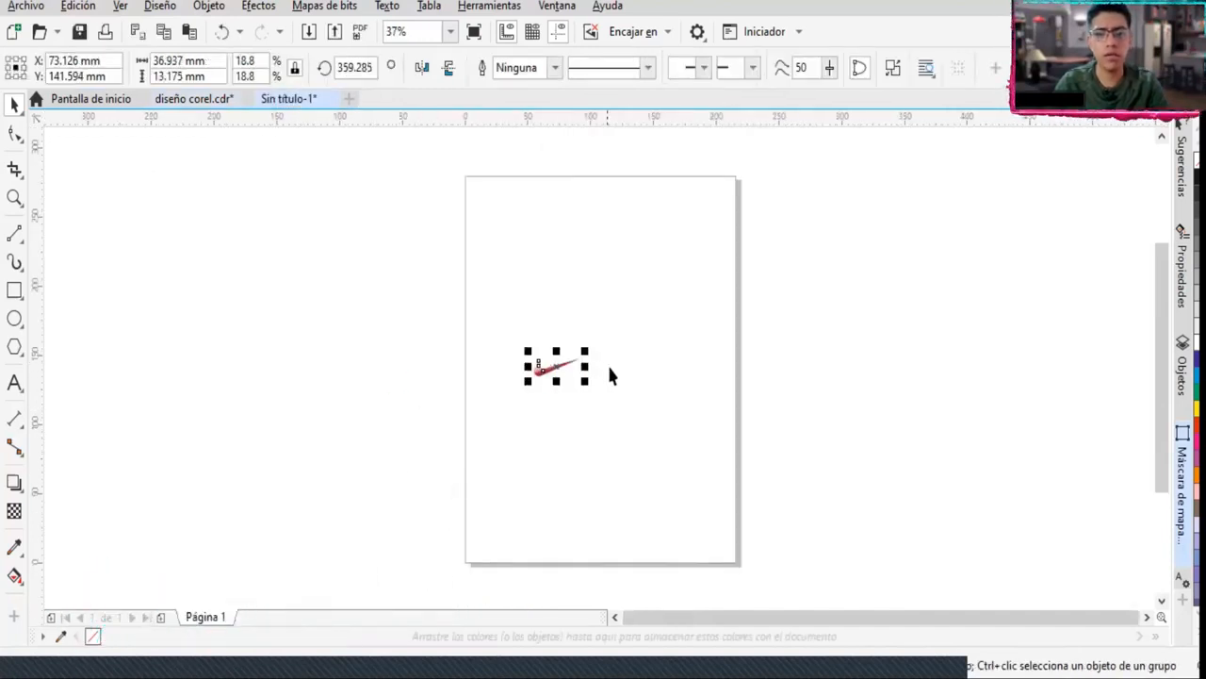
{"action": "scroll", "coordinate": [604, 361], "scroll_direction": "up", "scroll_amount": 1}
{"action": "left_click_drag", "start_coordinate": [560, 345], "coordinate": [887, 213]}
{"action": "left_click_drag", "start_coordinate": [615, 341], "coordinate": [948, 312]}
{"action": "scroll", "coordinate": [1000, 325], "scroll_direction": "down", "scroll_amount": 1}
{"action": "left_click", "coordinate": [1113, 251]}
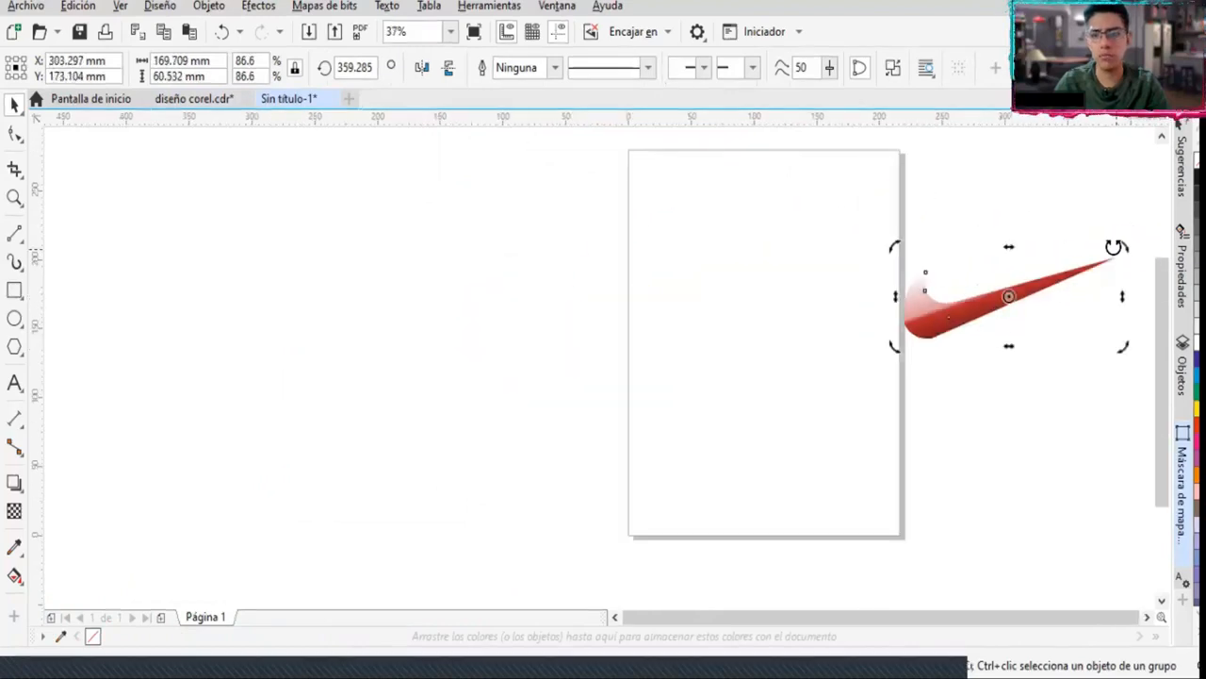
{"action": "left_click", "coordinate": [1081, 269]}
{"action": "left_click_drag", "start_coordinate": [1118, 246], "coordinate": [1058, 272]}
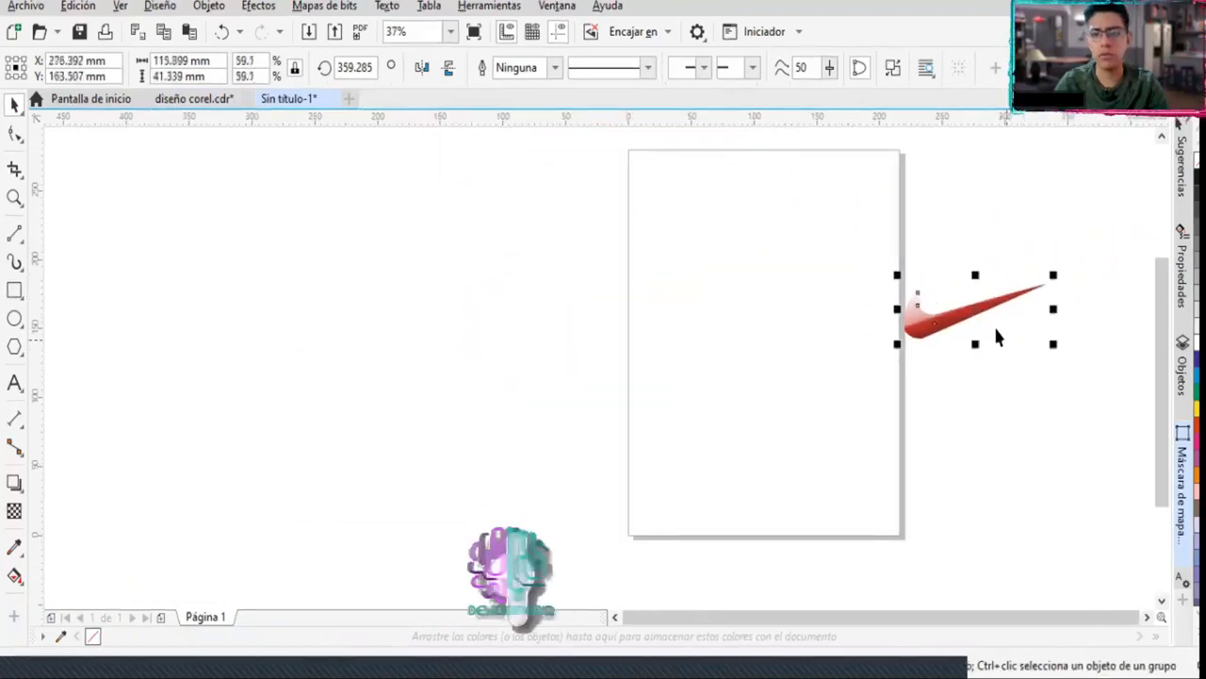
{"action": "left_click_drag", "start_coordinate": [935, 315], "coordinate": [960, 317]}
{"action": "left_click", "coordinate": [878, 302]}
Draw a rectangle about 158 mm wide and 60 mm high on the page beside the swoosh
{"action": "scroll", "coordinate": [881, 306], "scroll_direction": "up", "scroll_amount": 1}
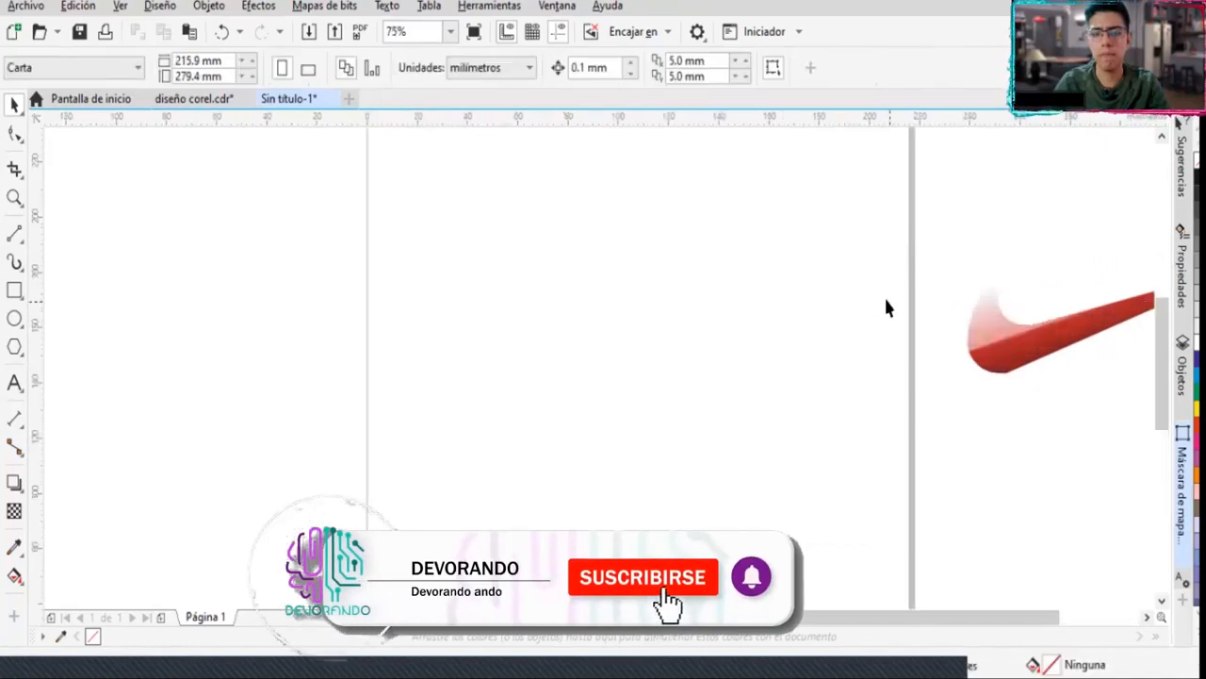
{"action": "key", "text": "F6"}
{"action": "left_click_drag", "start_coordinate": [460, 227], "coordinate": [859, 395]}
{"action": "left_click", "coordinate": [14, 104]}
{"action": "left_click", "coordinate": [318, 290]}
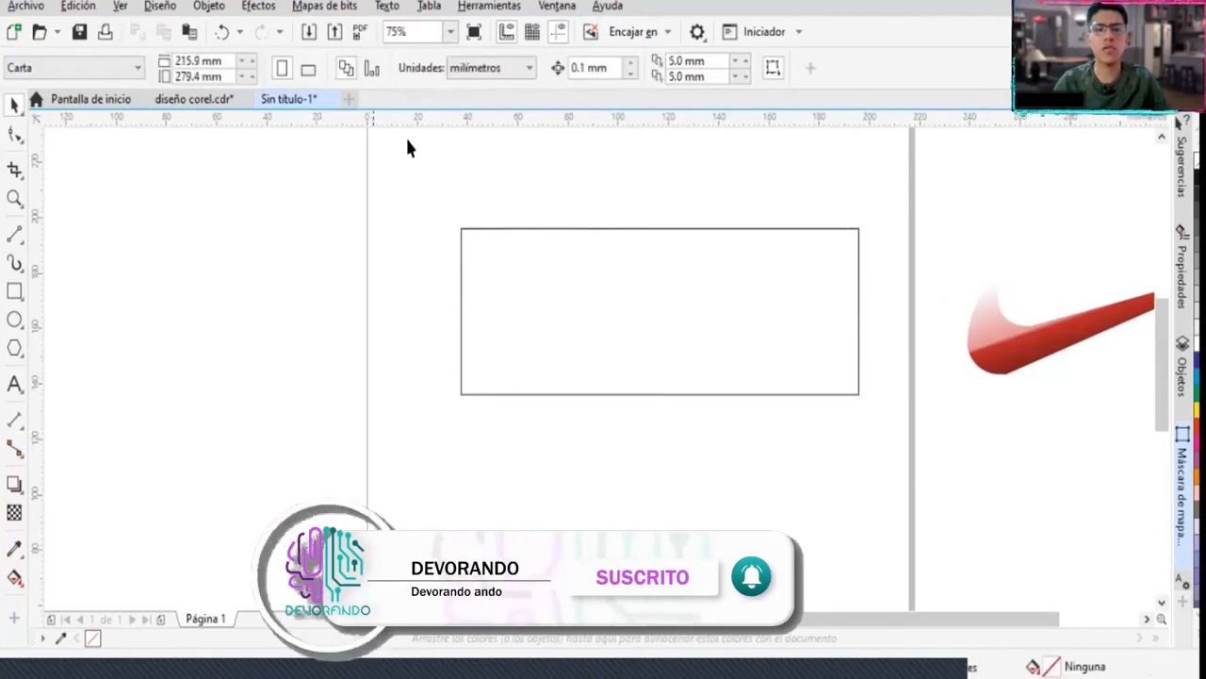
Resize the rectangle to 90 mm wide and 32.152 mm high, keeping millimetres as the units
{"action": "left_click", "coordinate": [472, 68]}
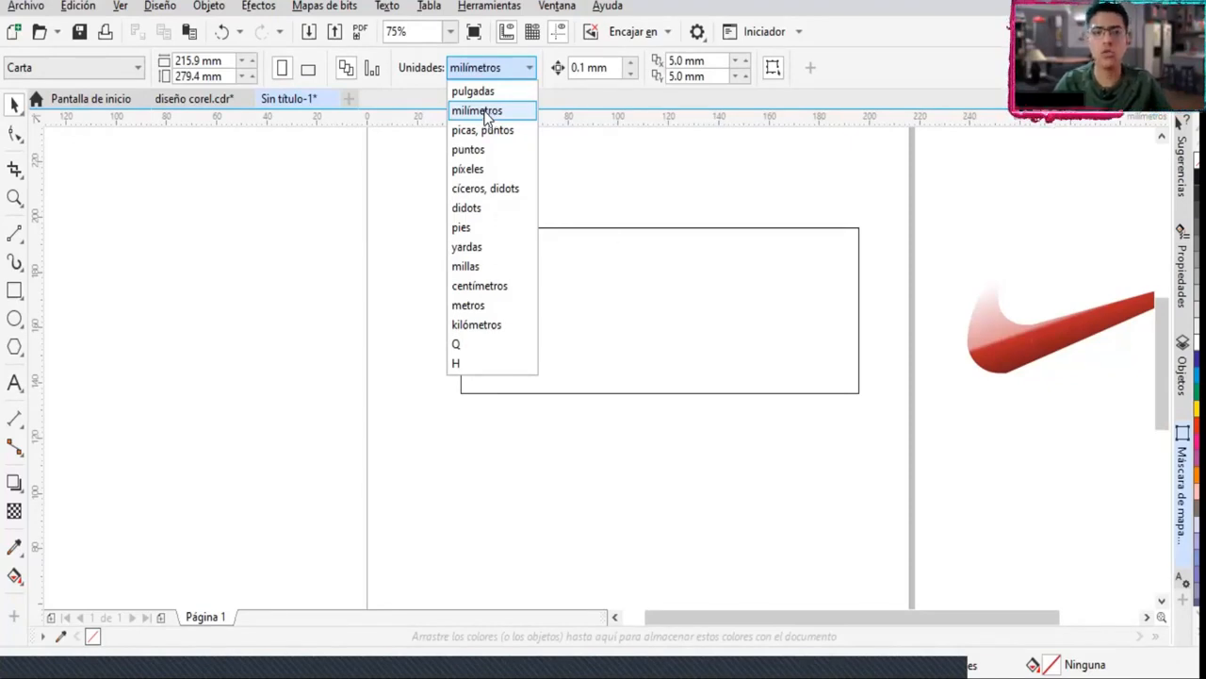
{"action": "left_click", "coordinate": [869, 396]}
{"action": "left_click_drag", "start_coordinate": [730, 355], "coordinate": [734, 396]}
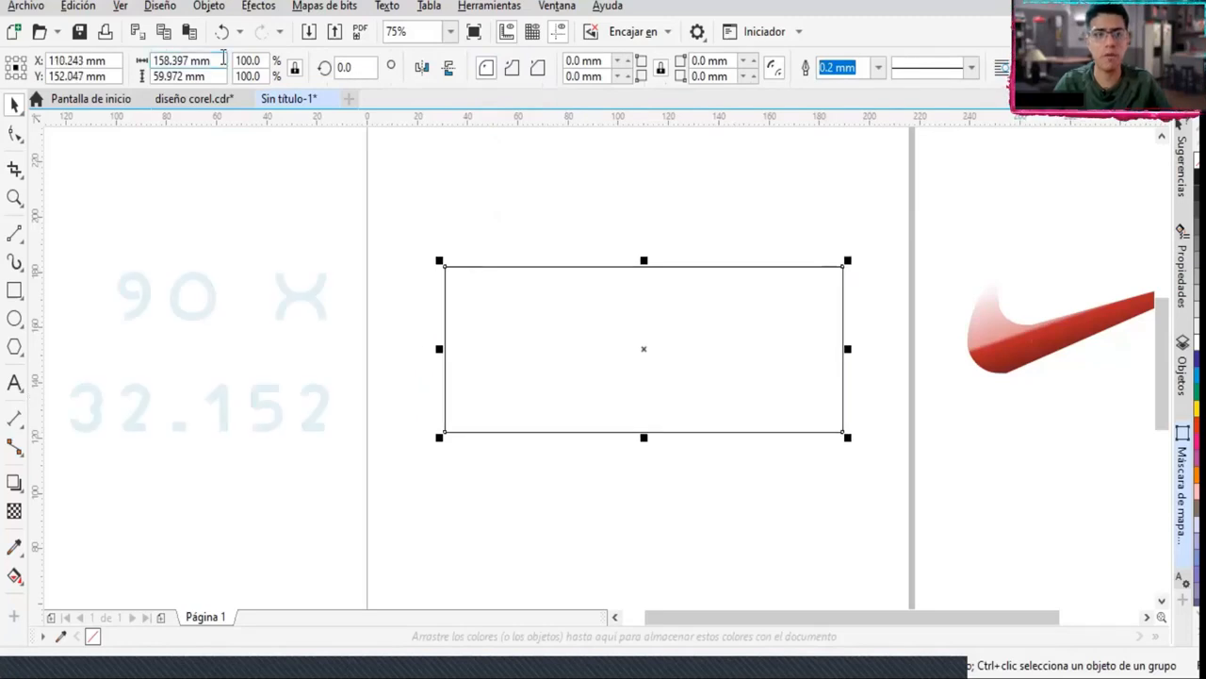
{"action": "left_click", "coordinate": [207, 59]}
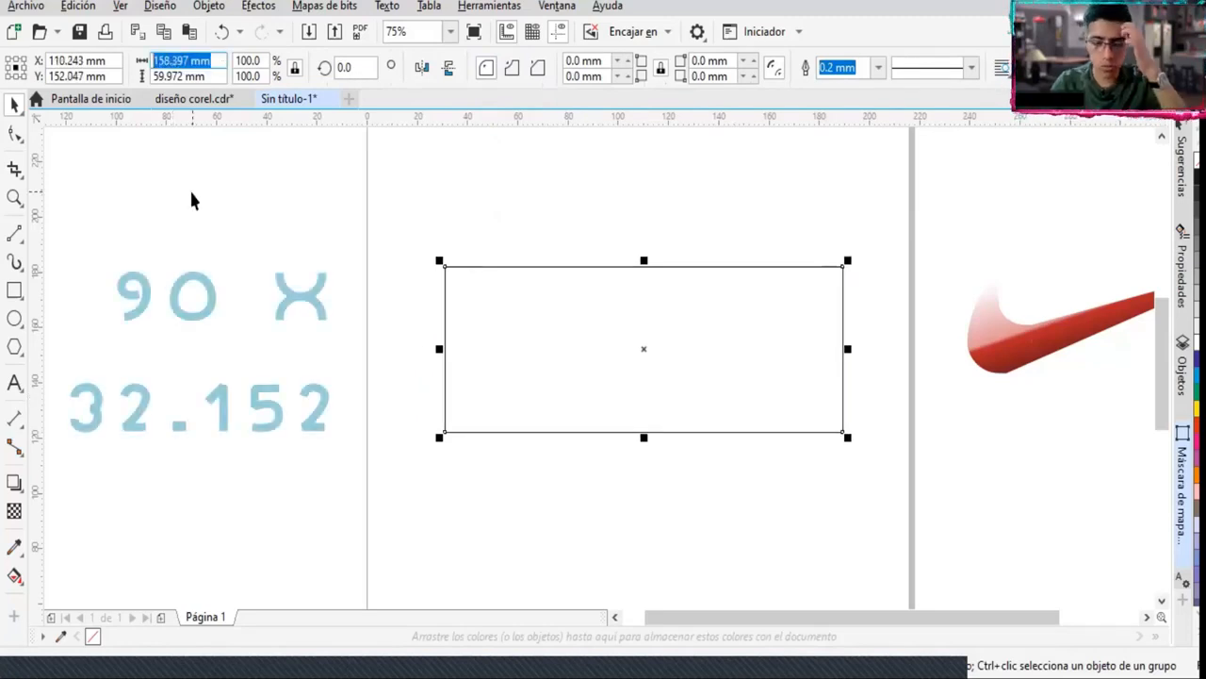
{"action": "type", "text": "90"}
{"action": "key", "text": "Return"}
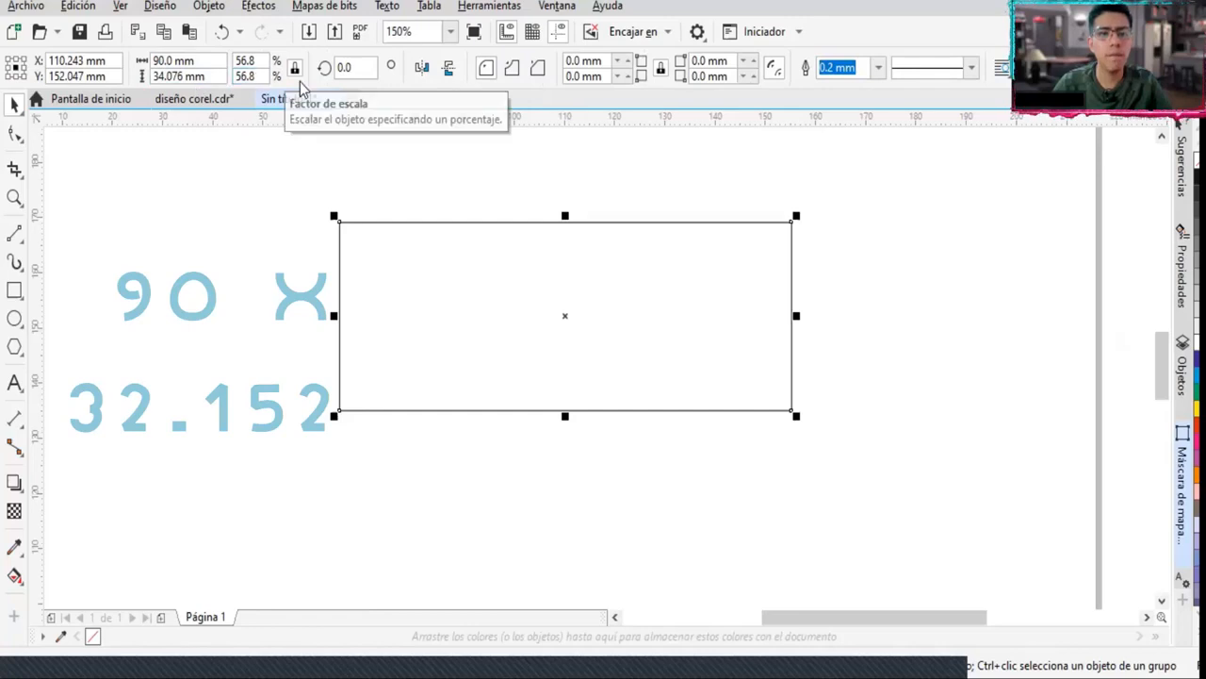
{"action": "left_click_drag", "start_coordinate": [227, 78], "coordinate": [62, 79]}
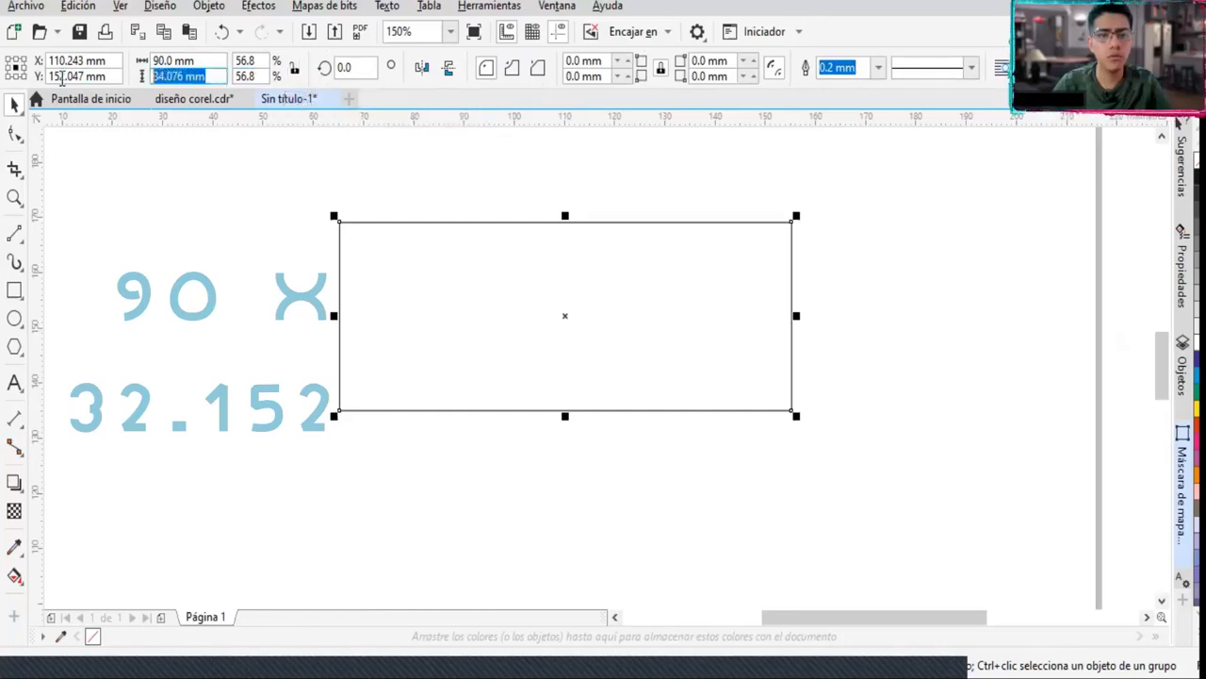
{"action": "type", "text": "3"}
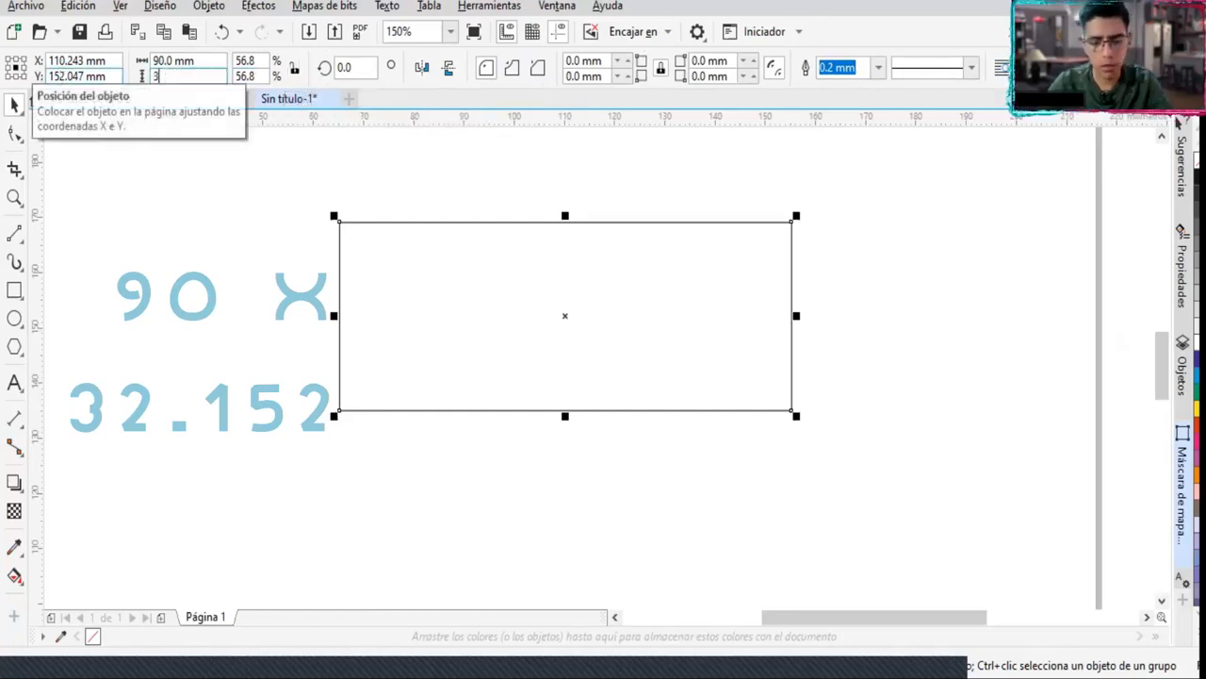
{"action": "type", "text": "2.152"}
{"action": "key", "text": "Return"}
{"action": "left_click", "coordinate": [490, 533]}
Draw a horizontal two-point line across the rectangle's full width near its upper edge, at about Y 161.9 mm
{"action": "scroll", "coordinate": [603, 375], "scroll_direction": "up", "scroll_amount": 2}
{"action": "scroll", "coordinate": [603, 376], "scroll_direction": "down", "scroll_amount": 2}
{"action": "scroll", "coordinate": [608, 350], "scroll_direction": "down", "scroll_amount": 2}
{"action": "scroll", "coordinate": [510, 330], "scroll_direction": "up", "scroll_amount": 2}
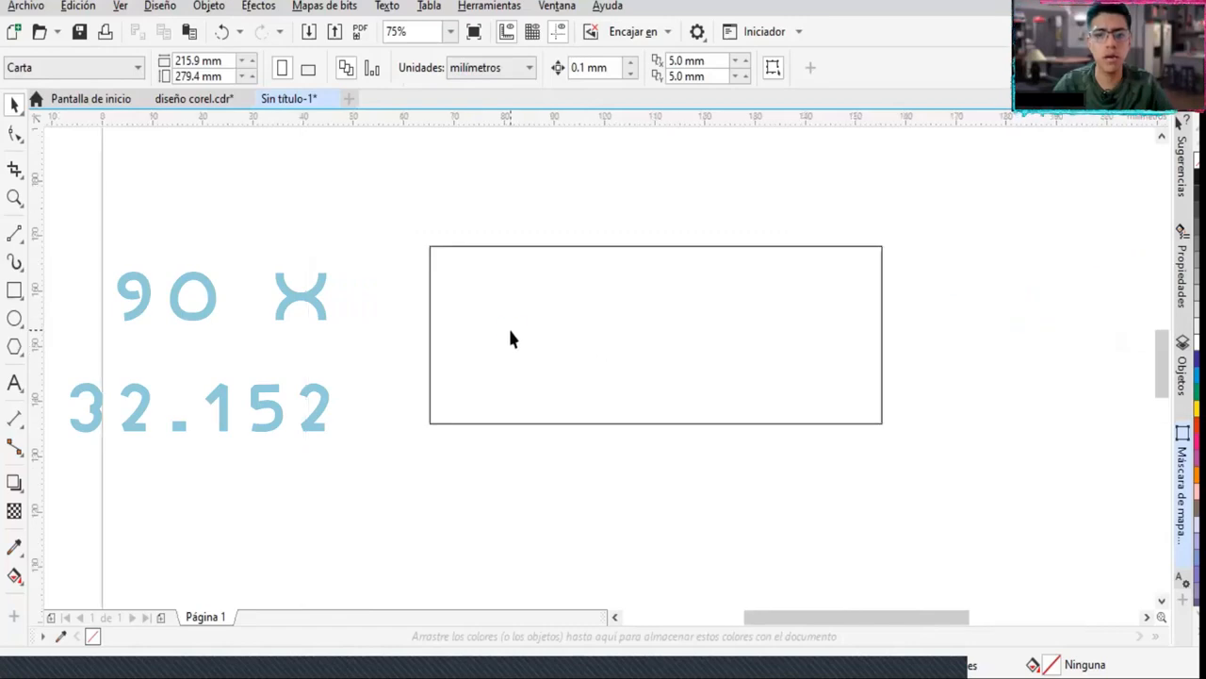
{"action": "scroll", "coordinate": [742, 330], "scroll_direction": "up", "scroll_amount": 2}
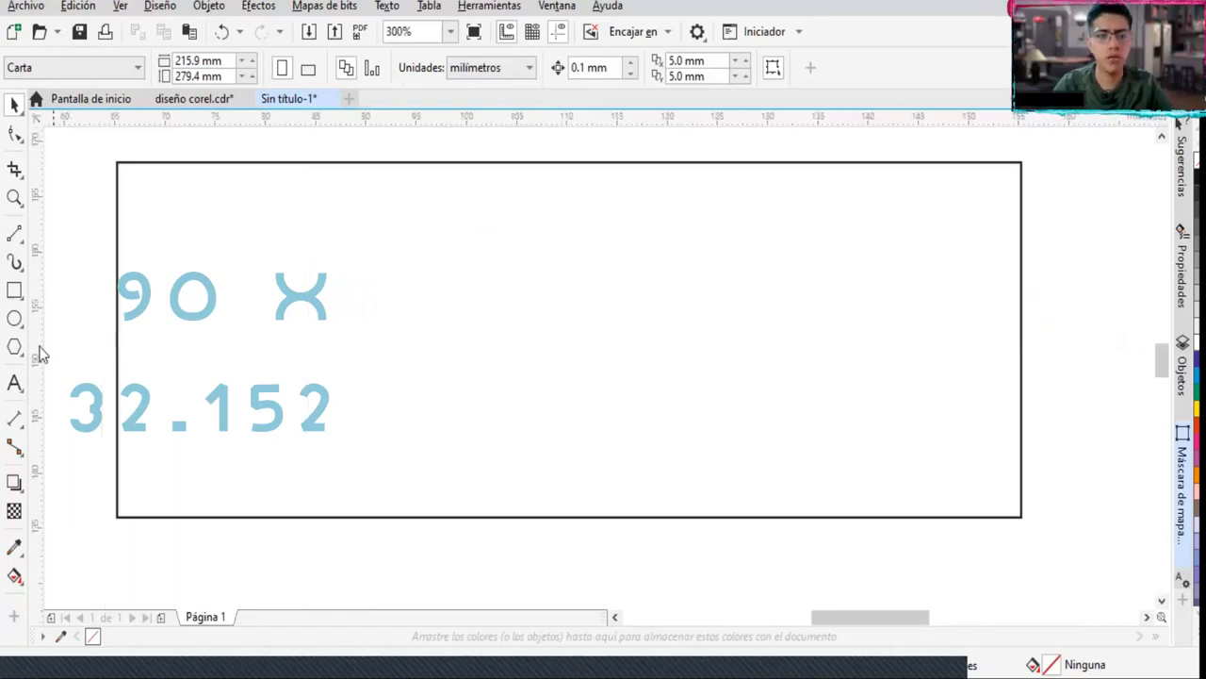
{"action": "left_click", "coordinate": [14, 234]}
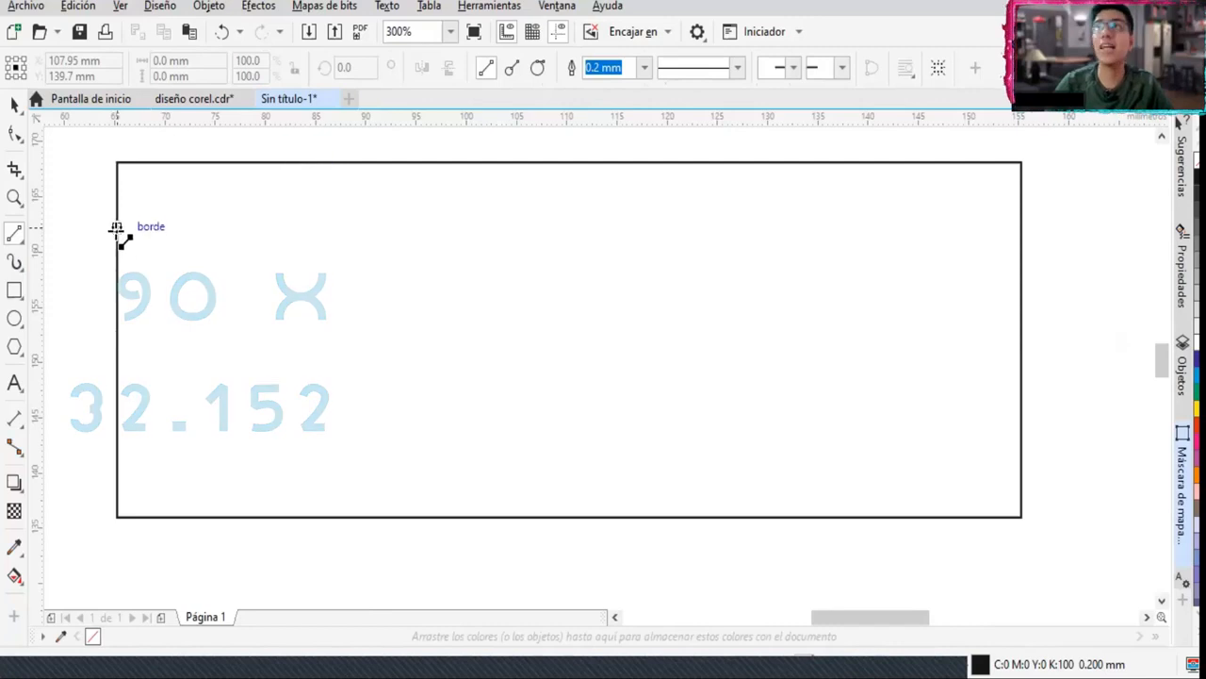
{"action": "left_click_drag", "start_coordinate": [116, 231], "coordinate": [1020, 231]}
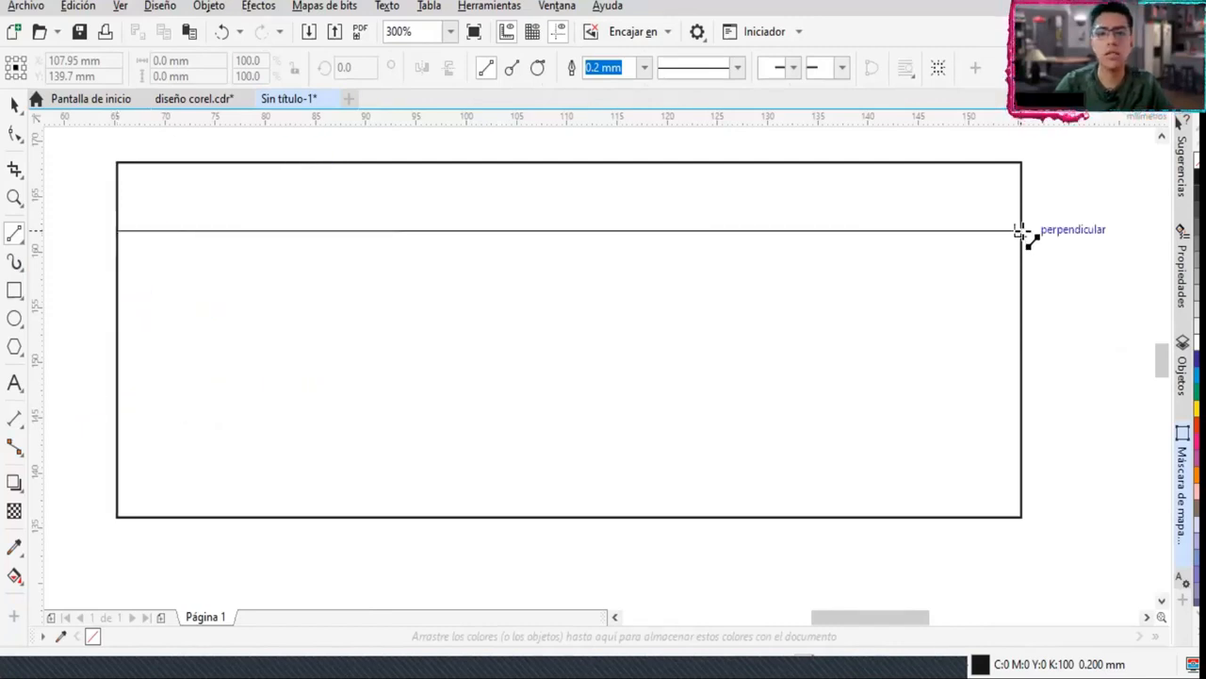
Draw two more horizontal two-point lines across the rectangle below the first, at about Y 156.7 mm and Y 152.0 mm
{"action": "left_click_drag", "start_coordinate": [117, 317], "coordinate": [1021, 324]}
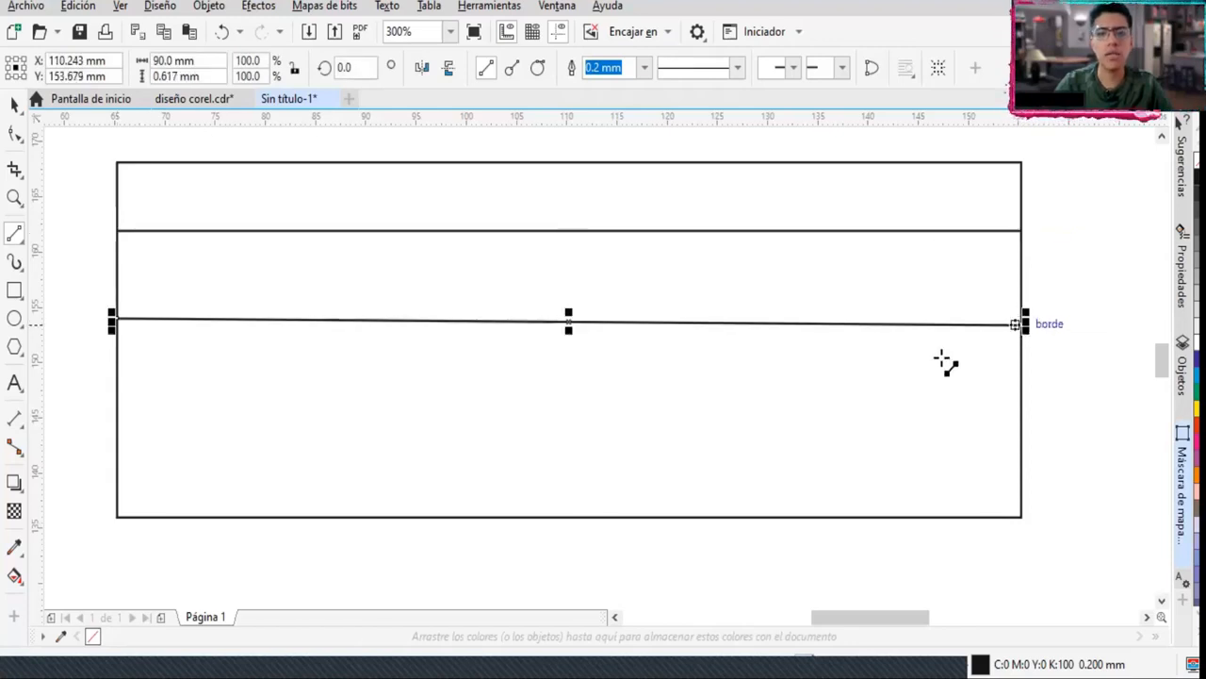
{"action": "key", "text": "ctrl+z"}
{"action": "left_click", "coordinate": [14, 238]}
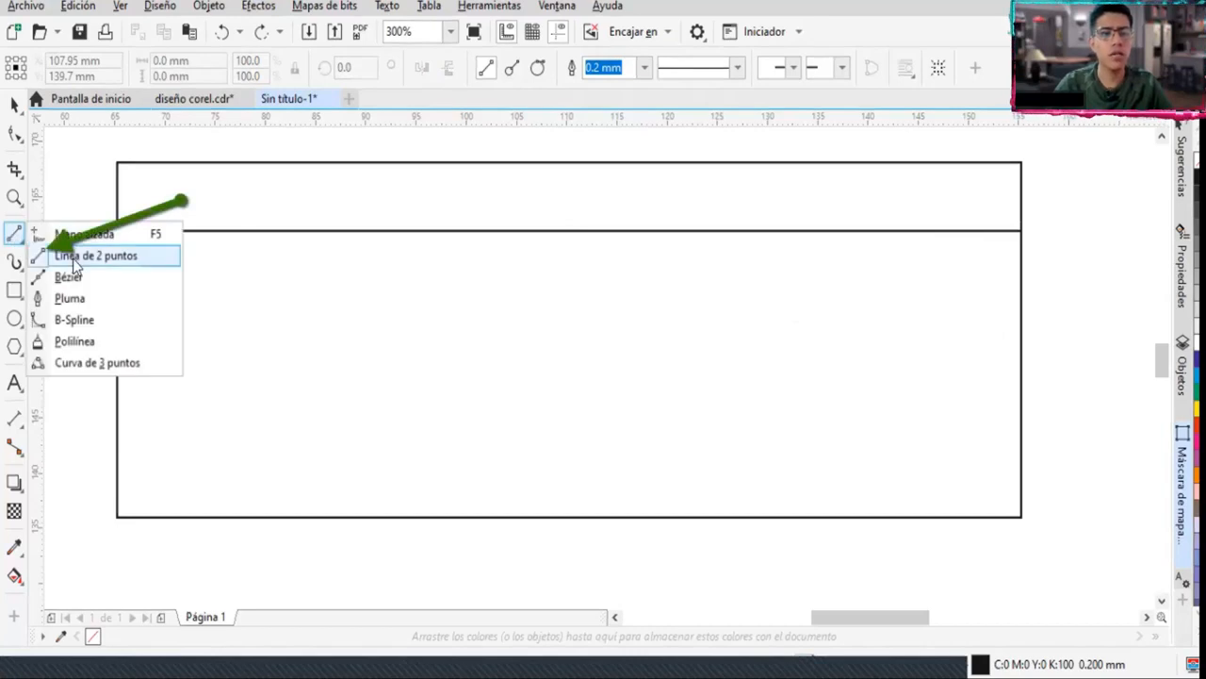
{"action": "left_click", "coordinate": [147, 258]}
{"action": "left_click_drag", "start_coordinate": [114, 288], "coordinate": [1024, 287]}
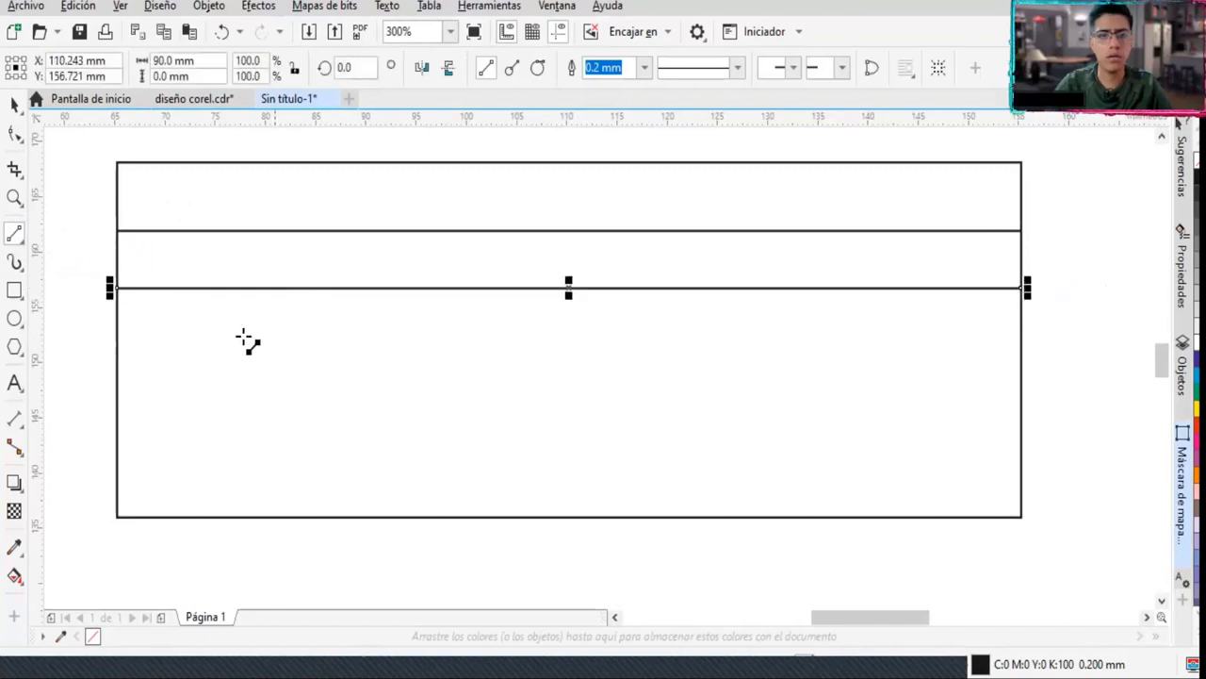
{"action": "left_click_drag", "start_coordinate": [116, 340], "coordinate": [1023, 340]}
{"action": "left_click", "coordinate": [14, 107]}
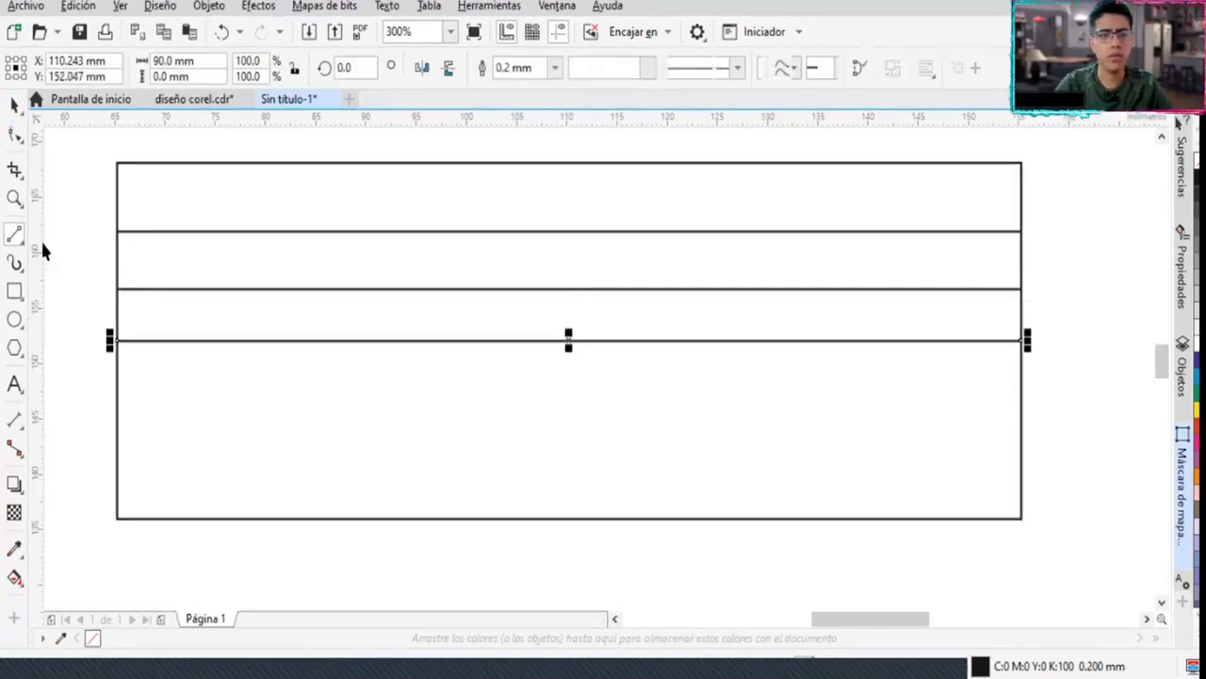
{"action": "left_click", "coordinate": [247, 253]}
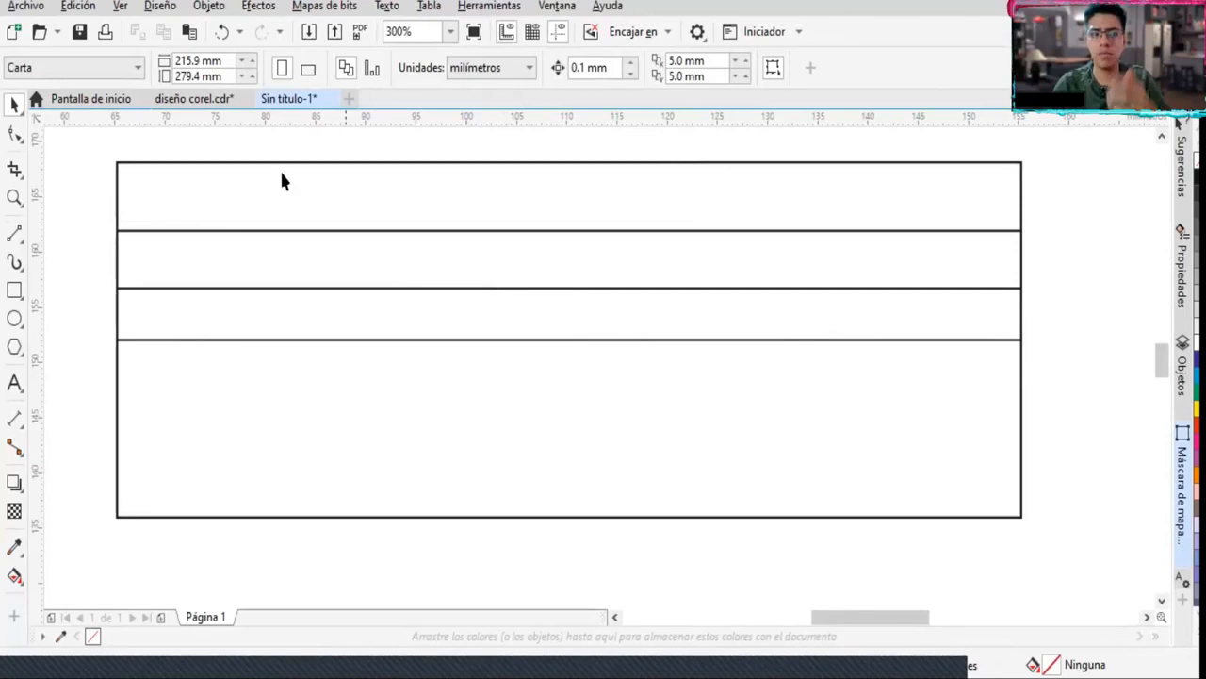
Try to place a vertical parallel dimension from the rectangle's upper edge down toward the first inner line
{"action": "left_click", "coordinate": [14, 382]}
{"action": "left_click", "coordinate": [15, 420]}
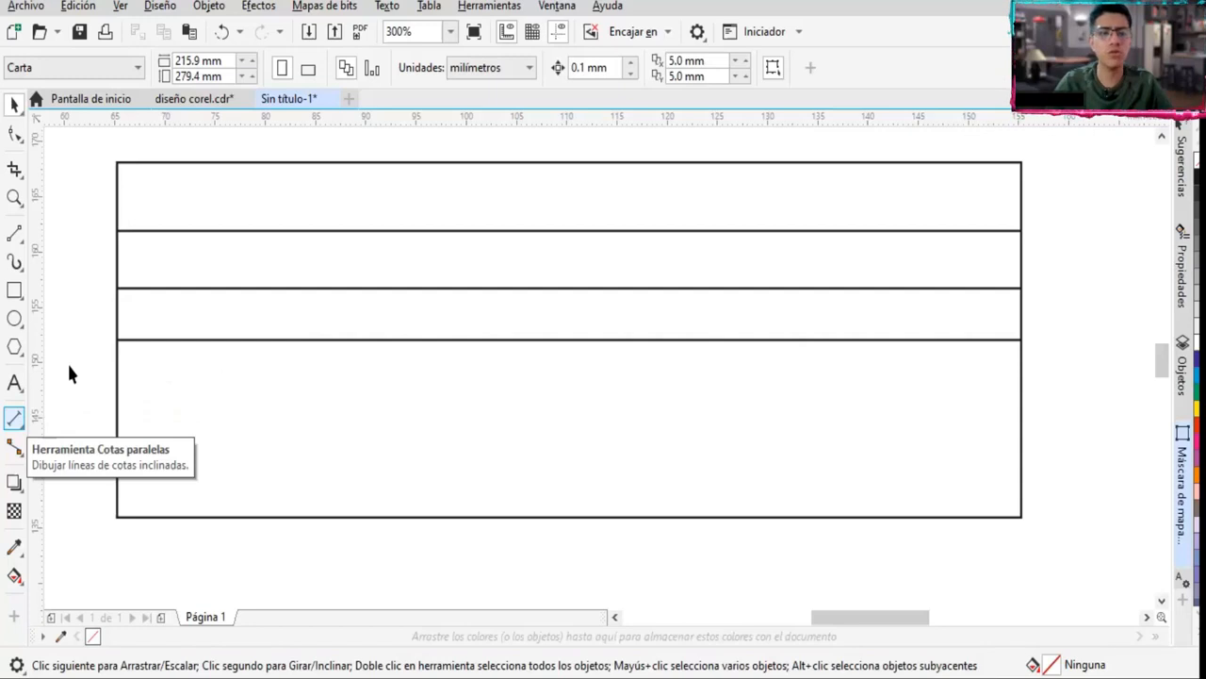
{"action": "left_click", "coordinate": [14, 418]}
{"action": "scroll", "coordinate": [372, 174], "scroll_direction": "up", "scroll_amount": 2}
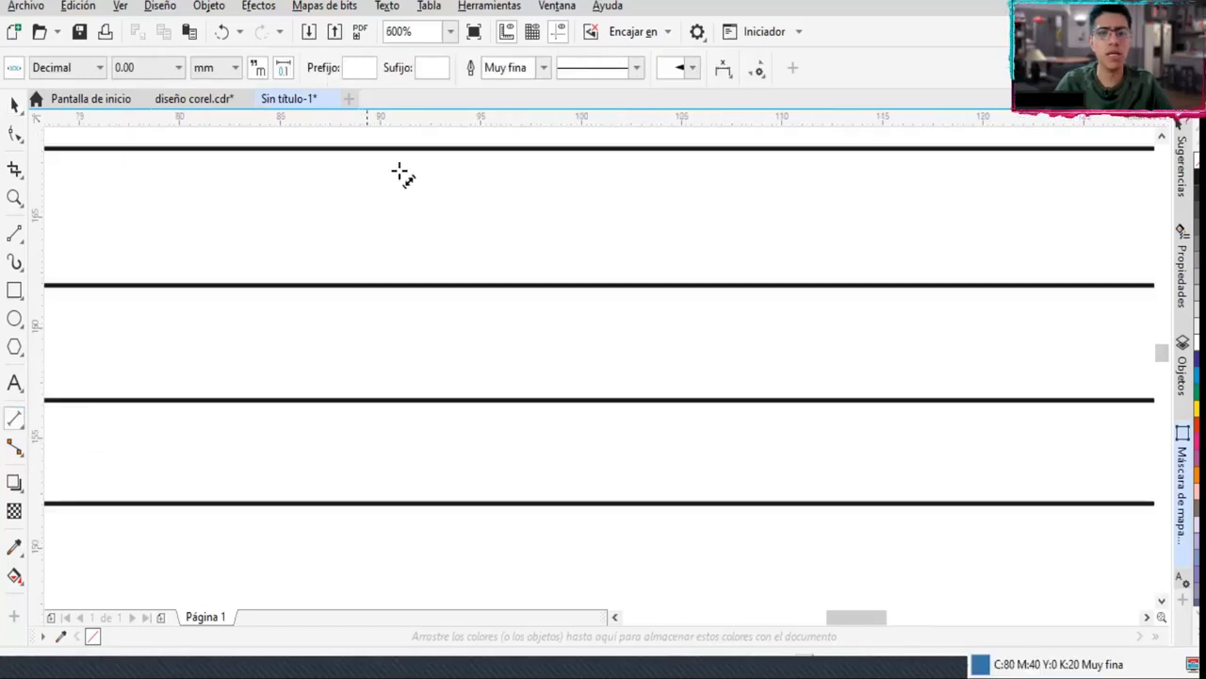
{"action": "scroll", "coordinate": [339, 179], "scroll_direction": "down", "scroll_amount": 2}
{"action": "scroll", "coordinate": [522, 173], "scroll_direction": "up", "scroll_amount": 2}
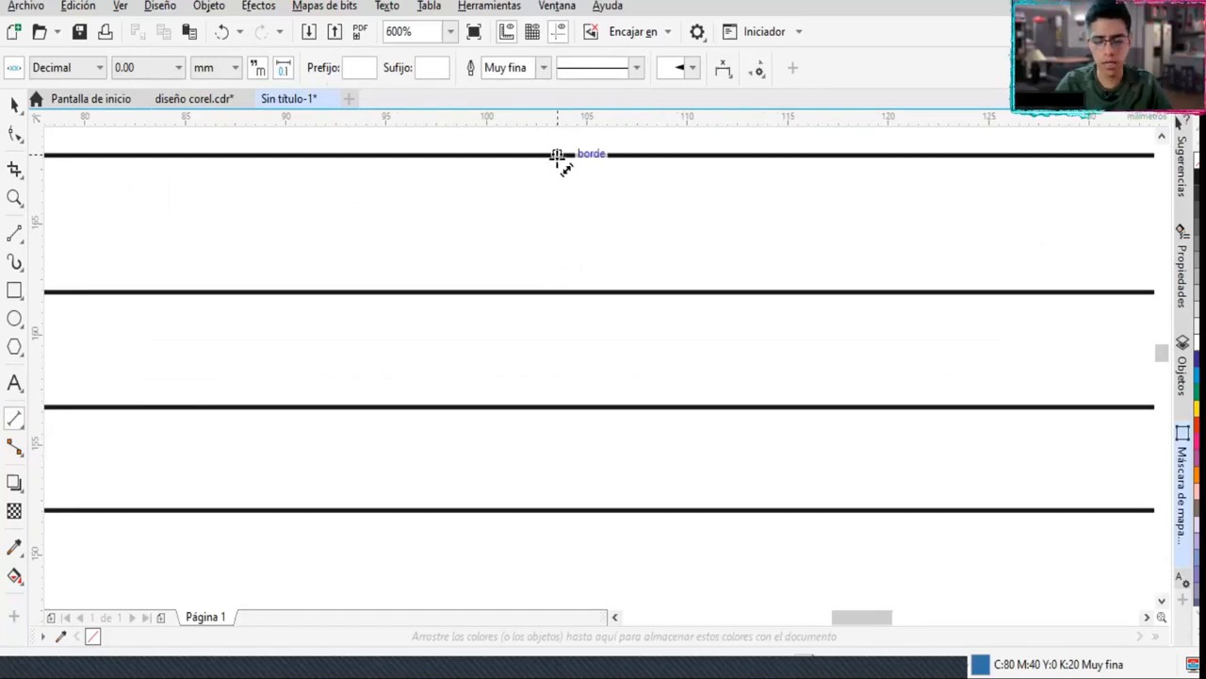
{"action": "left_click_drag", "start_coordinate": [558, 155], "coordinate": [557, 270]}
{"action": "left_click", "coordinate": [497, 229]}
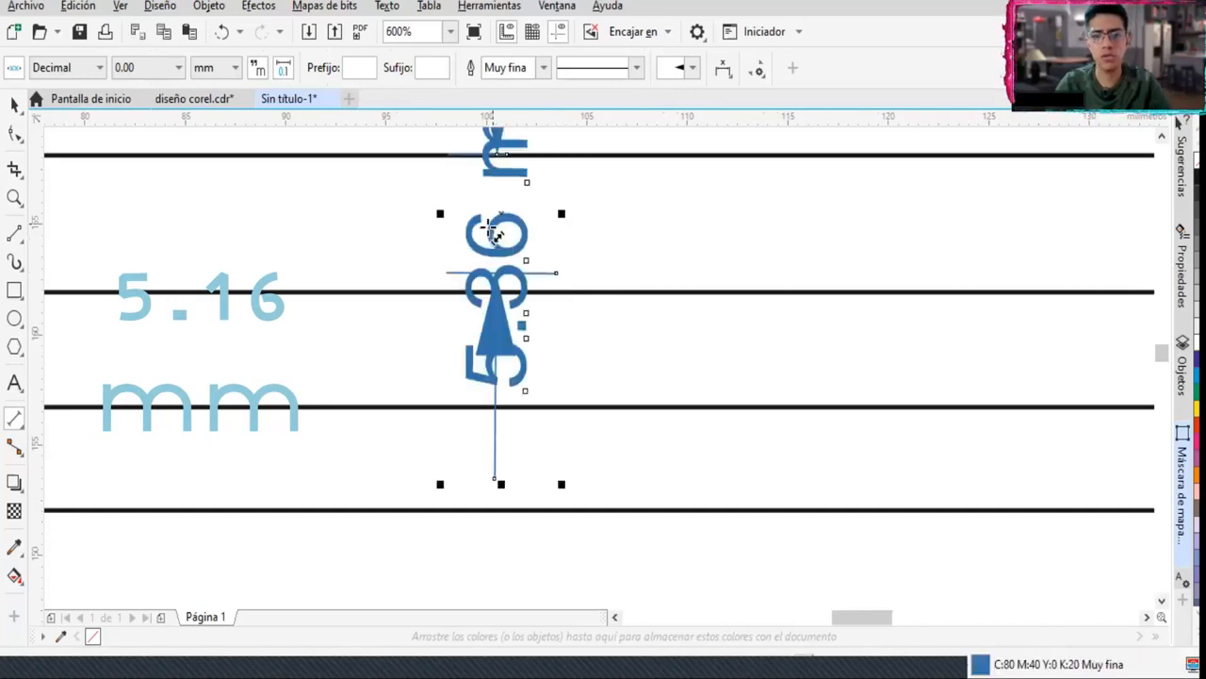
{"action": "key", "text": "Delete"}
Place a vertical parallel dimension of about 5.2 mm running down from the rectangle's upper edge as a spacing guide
{"action": "scroll", "coordinate": [504, 225], "scroll_direction": "up", "scroll_amount": 1}
{"action": "scroll", "coordinate": [526, 196], "scroll_direction": "down", "scroll_amount": 2}
{"action": "scroll", "coordinate": [543, 169], "scroll_direction": "up", "scroll_amount": 1}
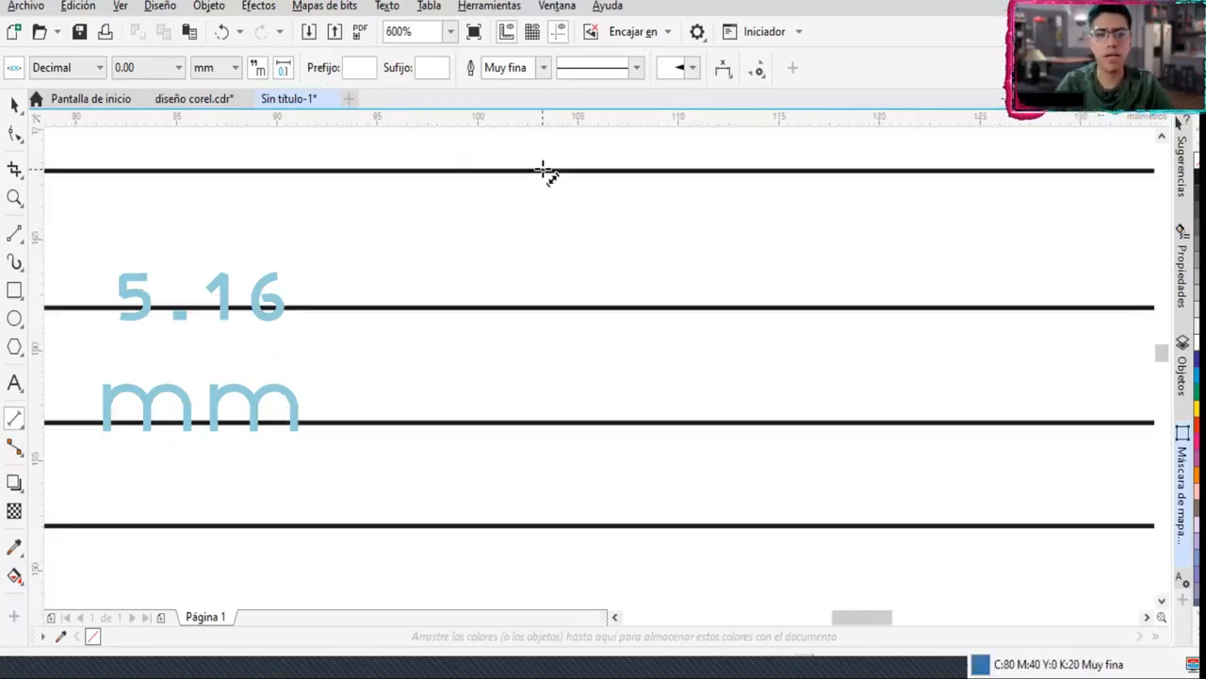
{"action": "scroll", "coordinate": [543, 169], "scroll_direction": "up", "scroll_amount": 1}
{"action": "left_click_drag", "start_coordinate": [541, 176], "coordinate": [540, 403]}
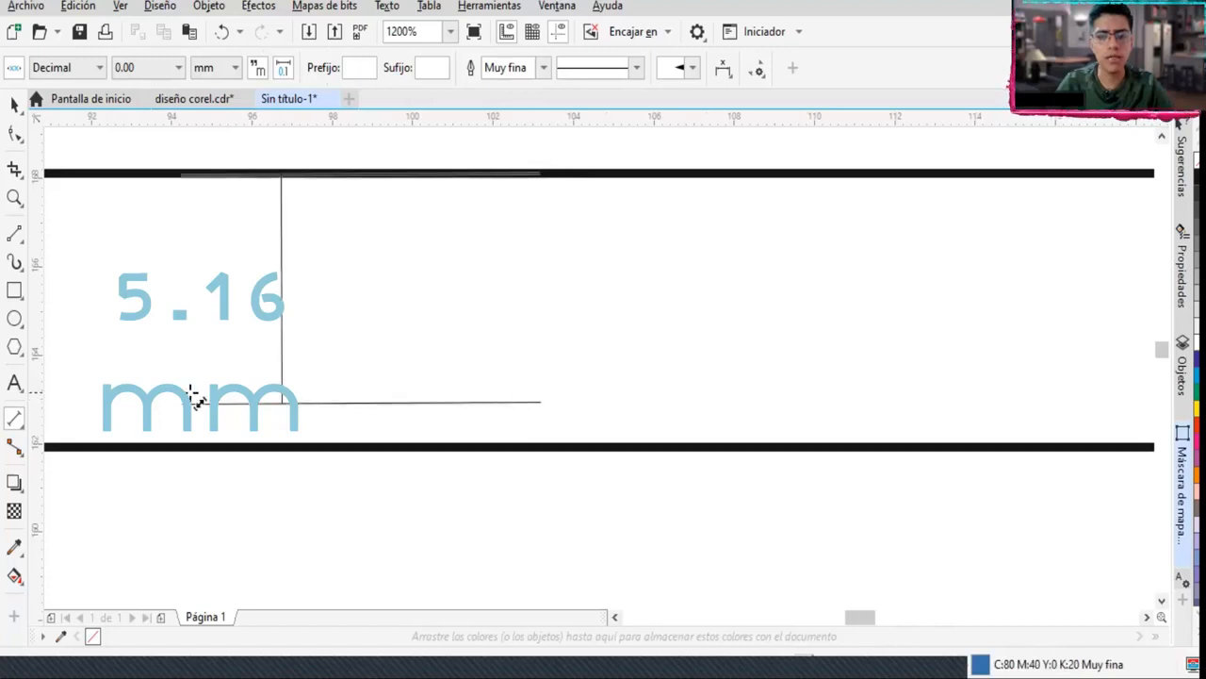
{"action": "left_click", "coordinate": [152, 352]}
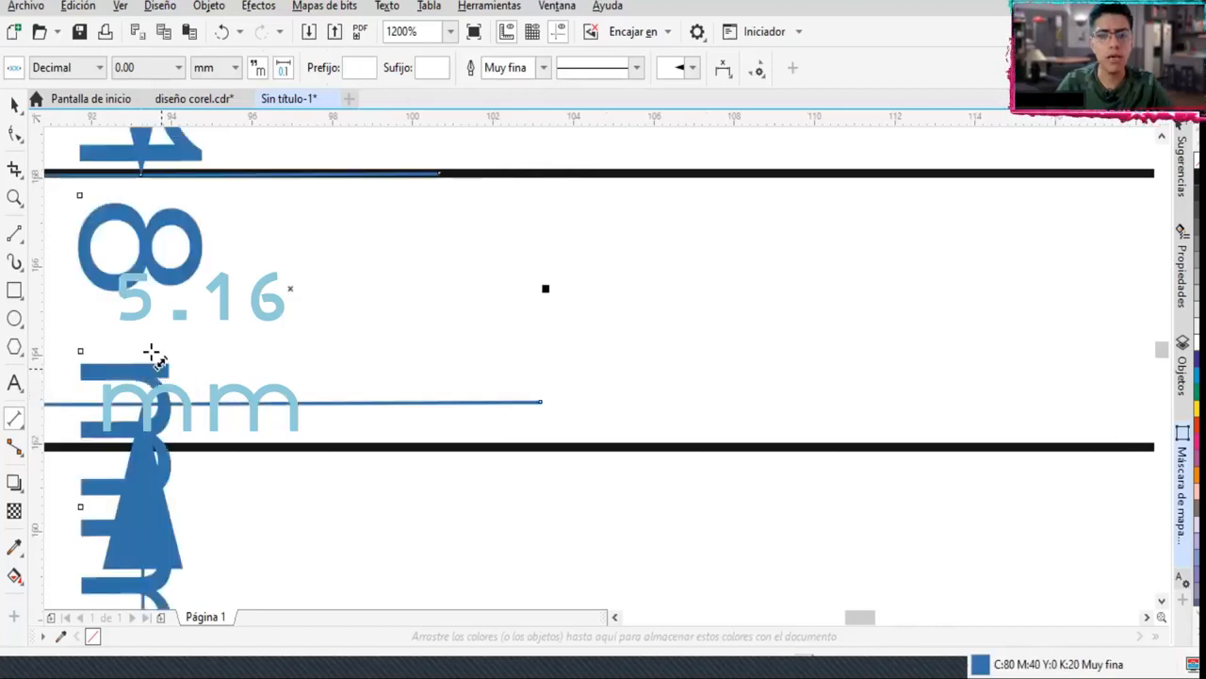
Raise the first inner line about 1 mm to the lower end of the dimension, and delete the dimension
{"action": "left_click", "coordinate": [14, 104]}
{"action": "left_click", "coordinate": [626, 448]}
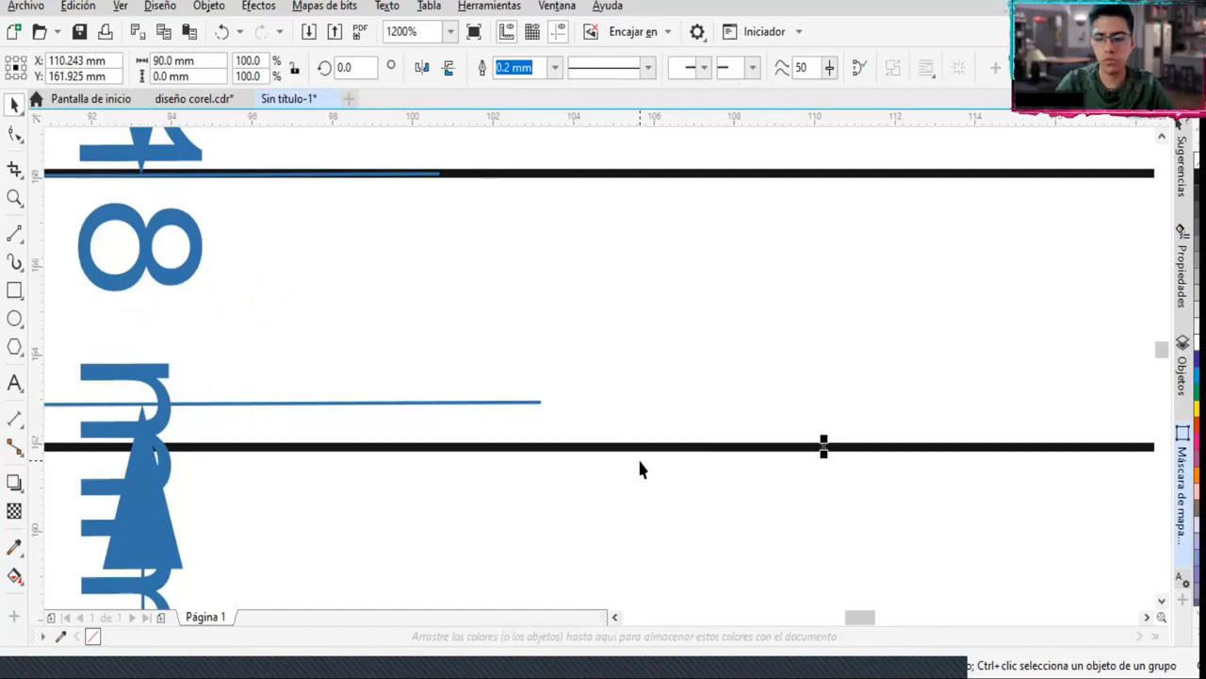
{"action": "key", "text": "Up"}
{"action": "key", "text": "Up"}
{"action": "key", "text": "Up"}
{"action": "key", "text": "Up"}
{"action": "key", "text": "Up"}
{"action": "key", "text": "Up"}
{"action": "key", "text": "Up"}
{"action": "key", "text": "Up"}
{"action": "key", "text": "Up"}
{"action": "key", "text": "Up"}
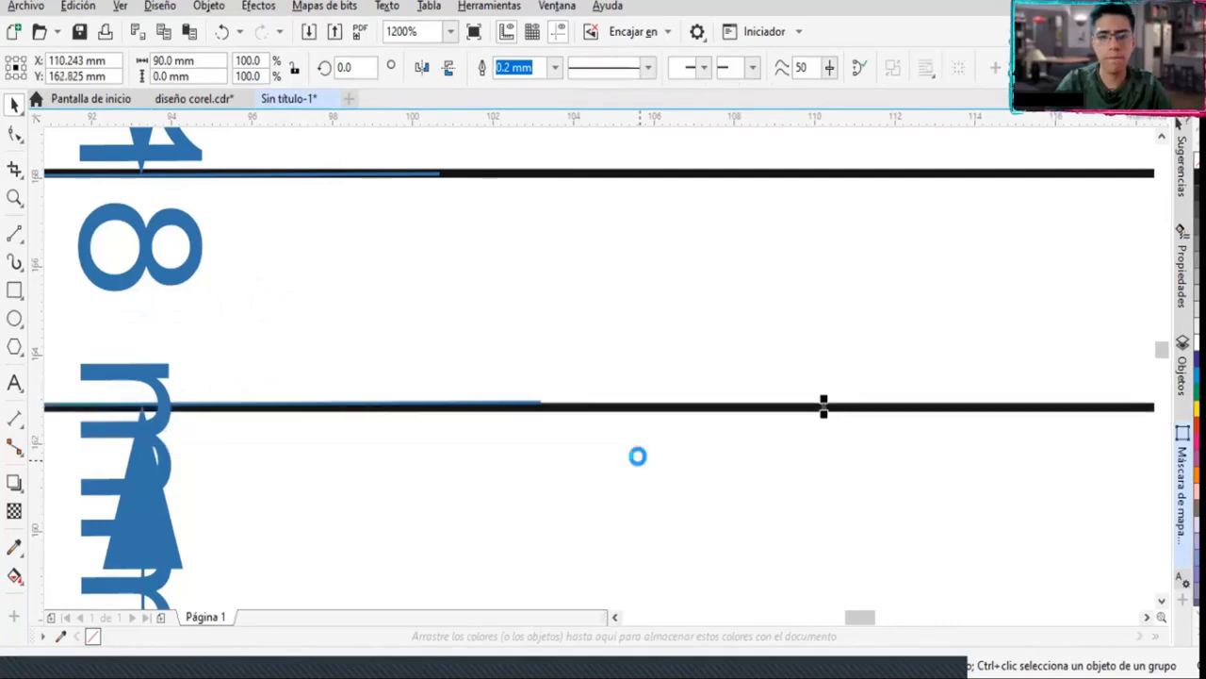
{"action": "left_click", "coordinate": [167, 246]}
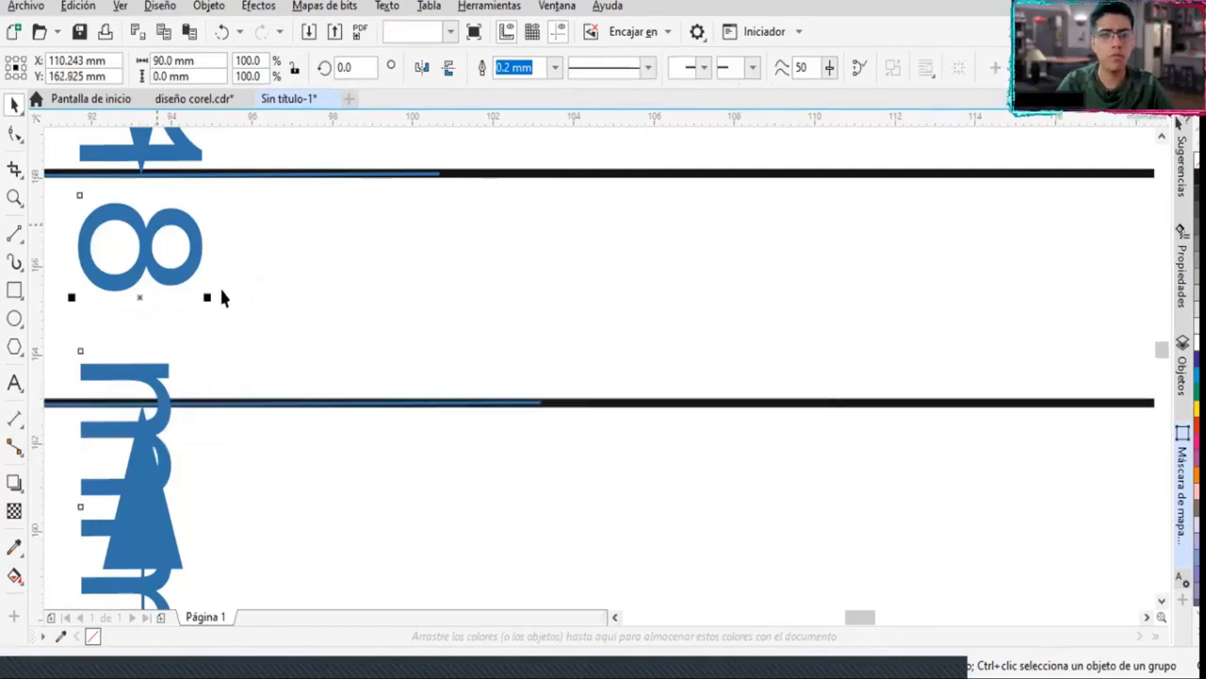
{"action": "key", "text": "Delete"}
Place a vertical parallel dimension of about 9 mm running down from the first inner line as a spacing guide
{"action": "scroll", "coordinate": [245, 287], "scroll_direction": "down", "scroll_amount": 4}
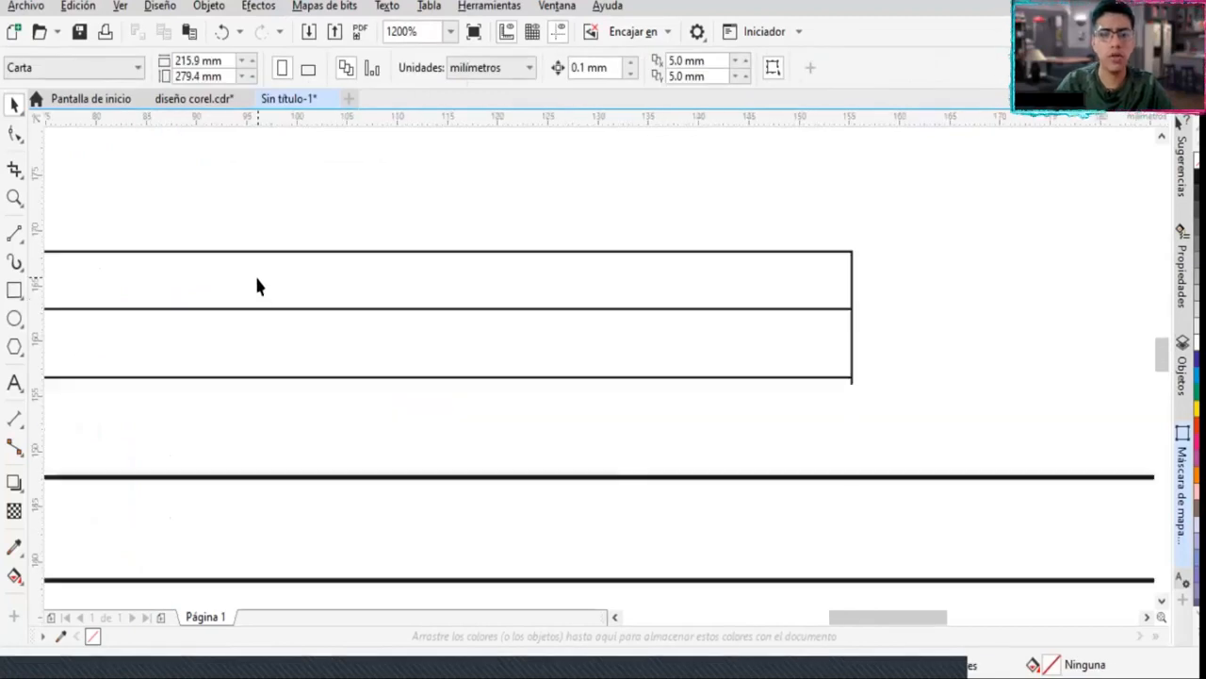
{"action": "scroll", "coordinate": [172, 387], "scroll_direction": "up", "scroll_amount": 2}
{"action": "scroll", "coordinate": [172, 387], "scroll_direction": "up", "scroll_amount": 3}
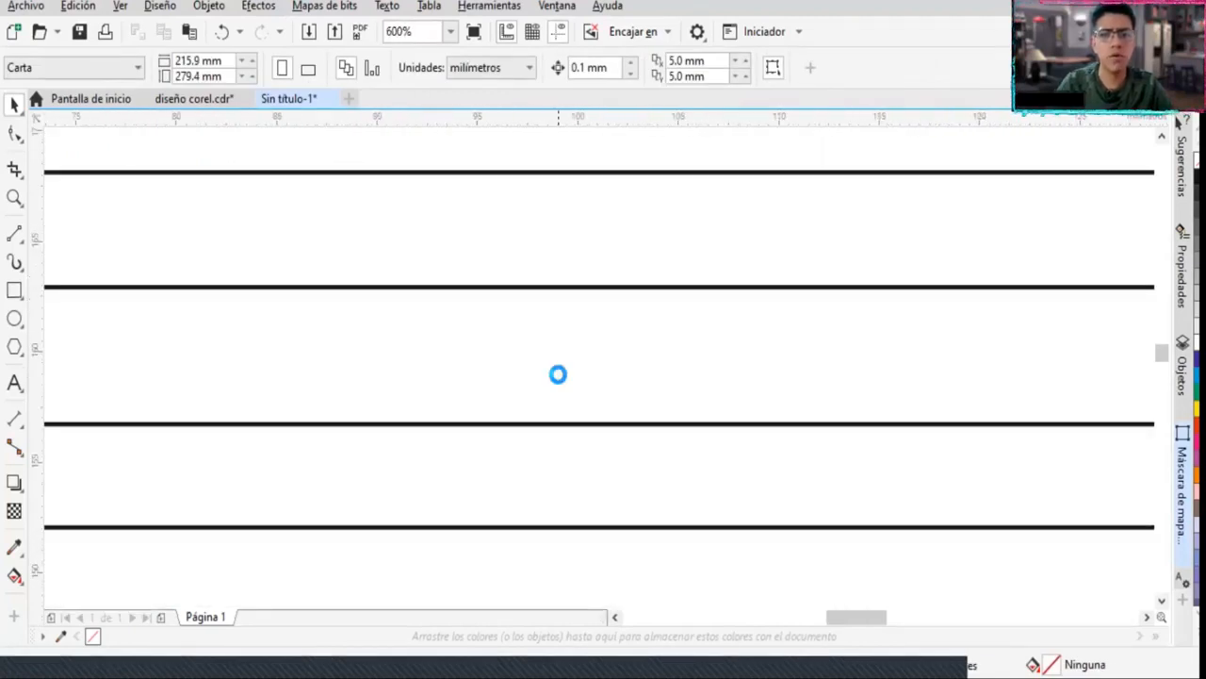
{"action": "scroll", "coordinate": [551, 368], "scroll_direction": "down", "scroll_amount": 3}
{"action": "scroll", "coordinate": [631, 365], "scroll_direction": "up", "scroll_amount": 3}
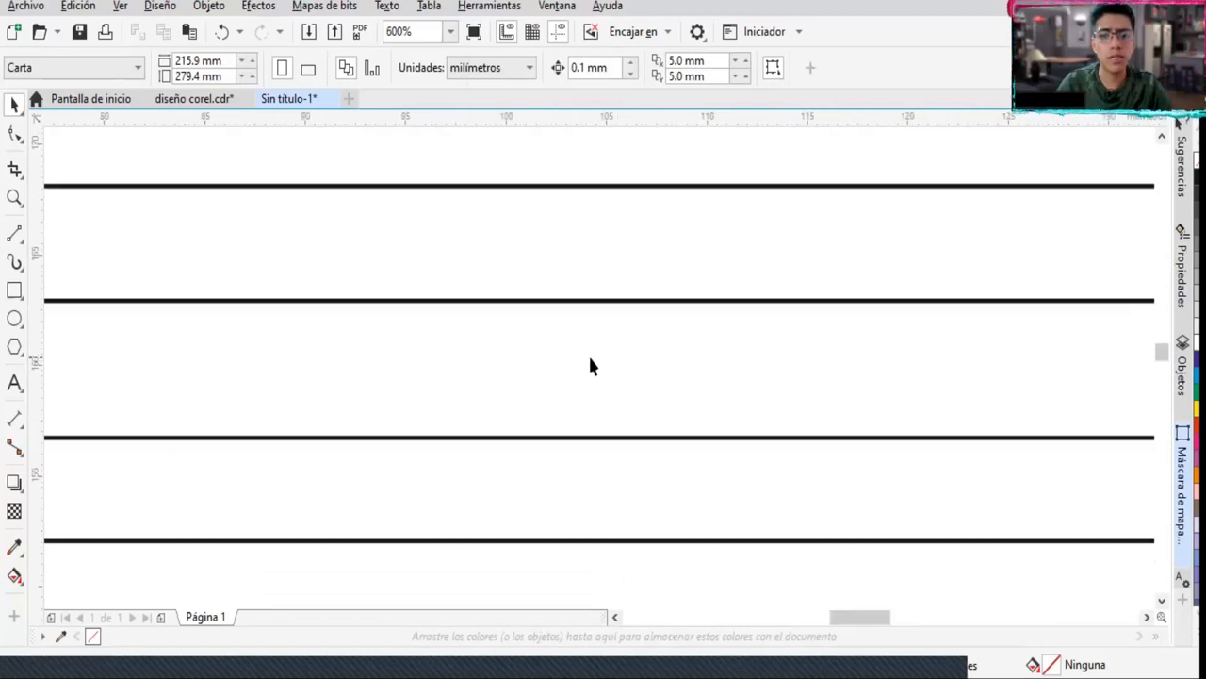
{"action": "scroll", "coordinate": [588, 366], "scroll_direction": "up", "scroll_amount": 2}
{"action": "left_click", "coordinate": [14, 233]}
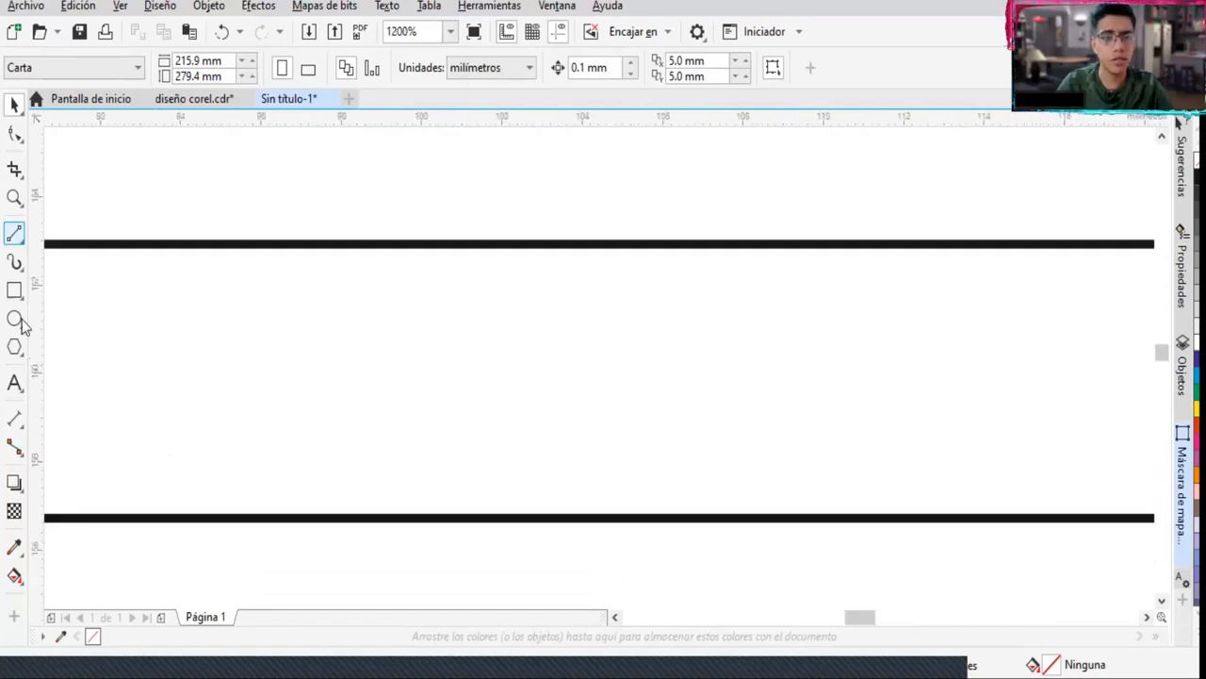
{"action": "left_click", "coordinate": [17, 420]}
{"action": "left_click_drag", "start_coordinate": [569, 243], "coordinate": [568, 465]}
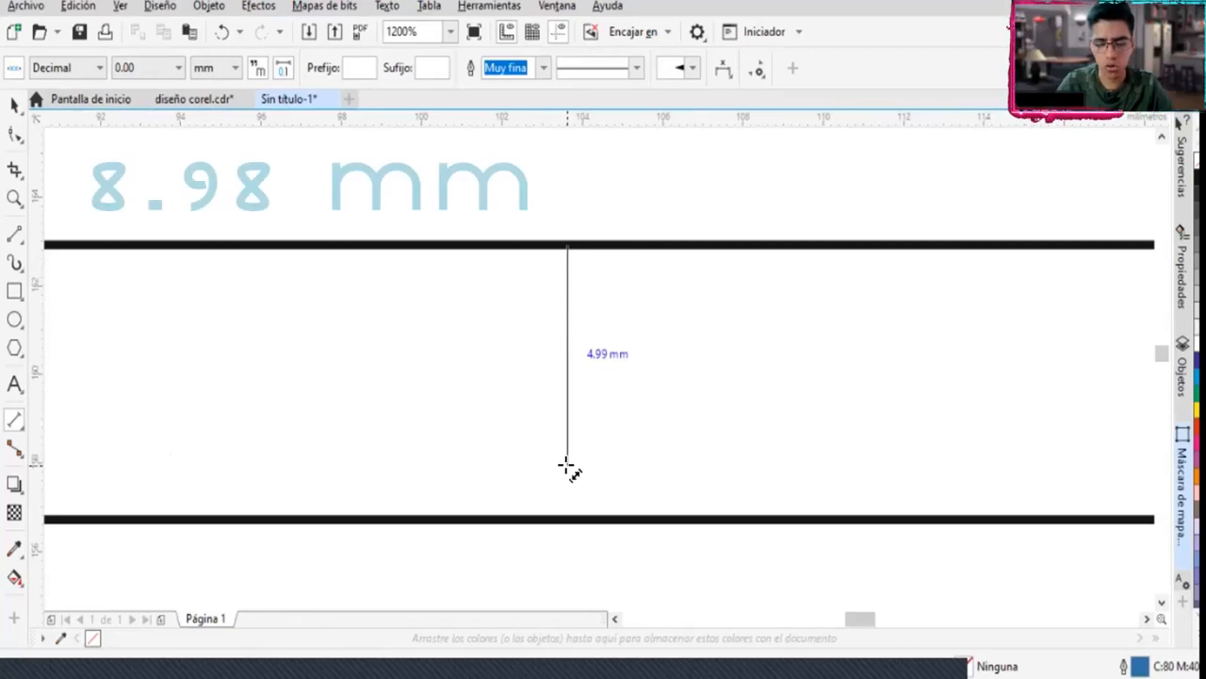
{"action": "left_click_drag", "start_coordinate": [566, 481], "coordinate": [563, 572]}
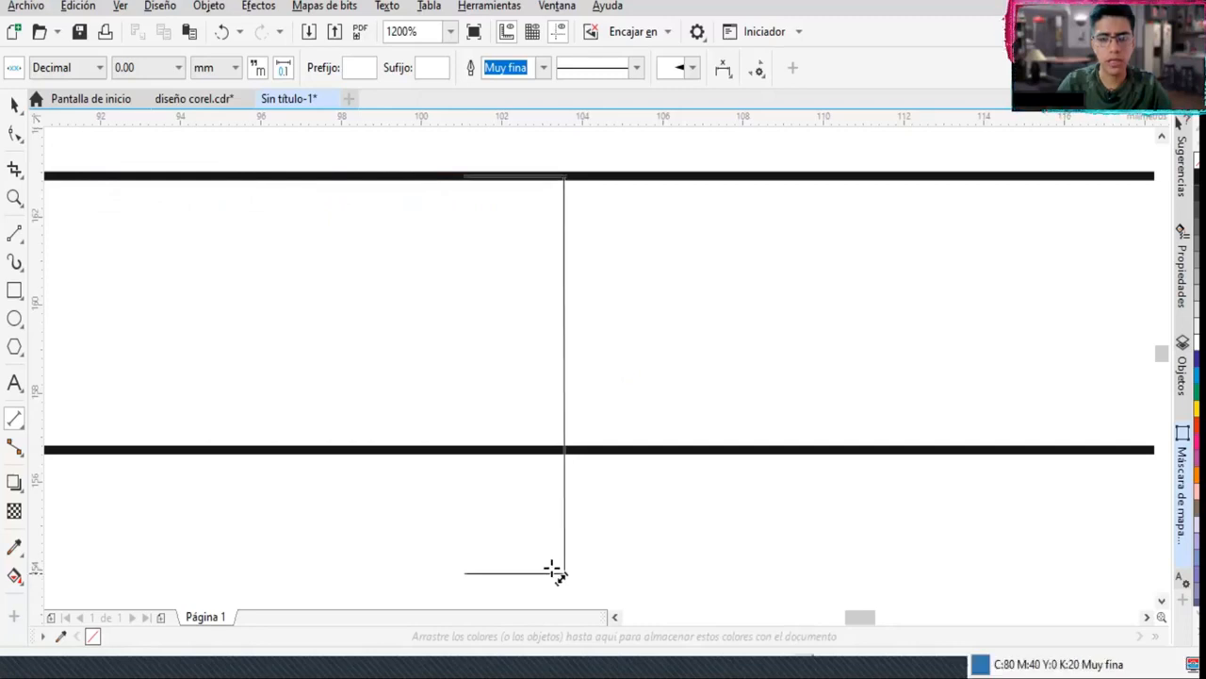
{"action": "left_click", "coordinate": [174, 495]}
Lower the second inner line 2.8 mm to Y 153.921 mm, at the dimension's lower end, and delete the dimension
{"action": "left_click", "coordinate": [14, 104]}
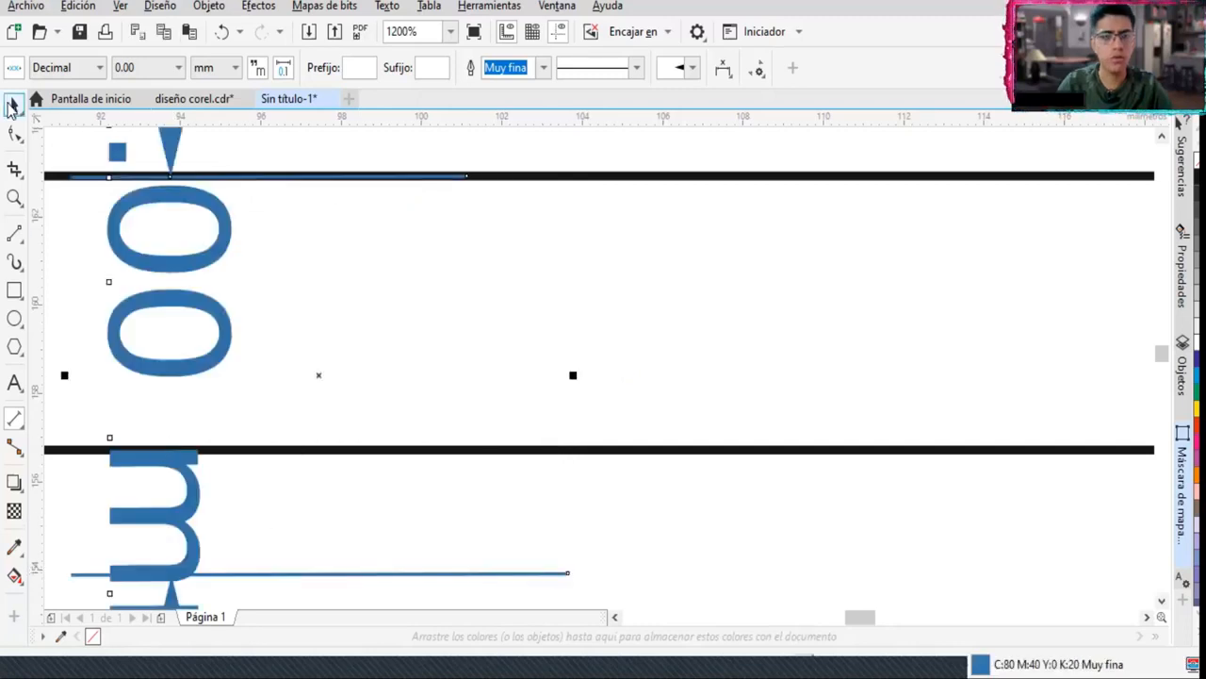
{"action": "left_click", "coordinate": [663, 449]}
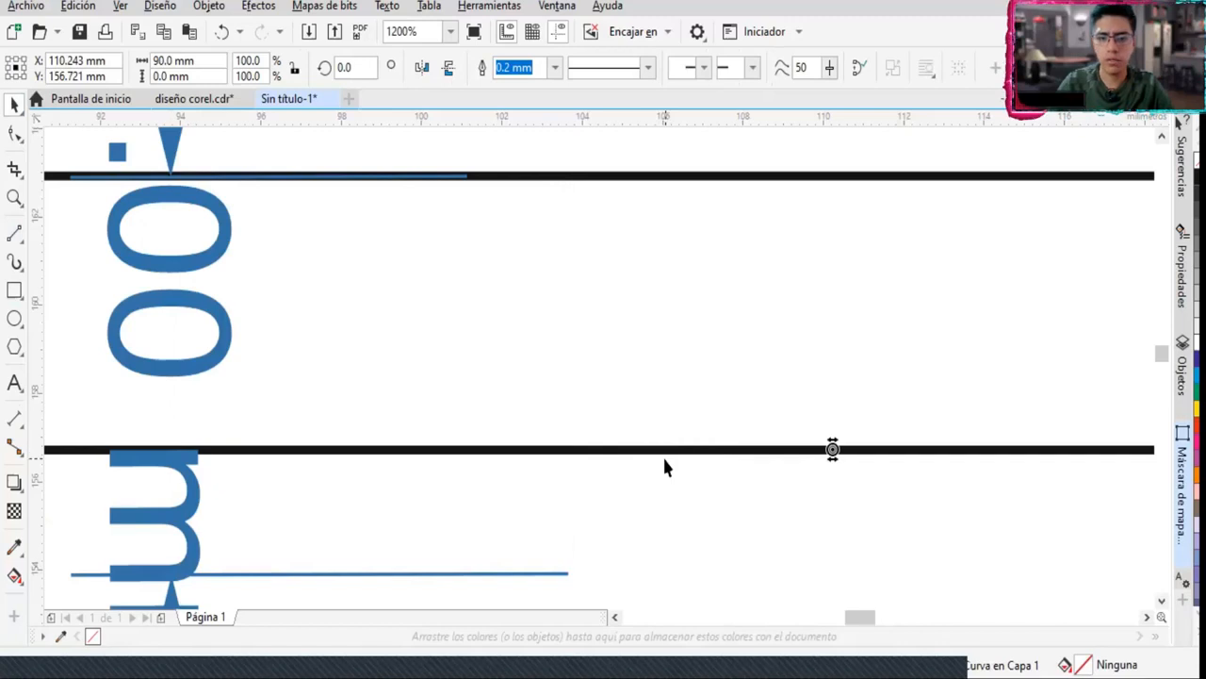
{"action": "left_click", "coordinate": [684, 453]}
{"action": "key", "text": "Down"}
{"action": "key", "text": "Down"}
{"action": "key", "text": "Down"}
{"action": "key", "text": "Down"}
{"action": "key", "text": "Down"}
{"action": "key", "text": "Down"}
{"action": "key", "text": "Down"}
{"action": "key", "text": "Down"}
{"action": "key", "text": "Down"}
{"action": "key", "text": "Down"}
{"action": "key", "text": "Down"}
{"action": "key", "text": "Down"}
{"action": "key", "text": "Down"}
{"action": "key", "text": "Down"}
{"action": "key", "text": "Down"}
{"action": "key", "text": "Down"}
{"action": "key", "text": "Down"}
{"action": "key", "text": "Down"}
{"action": "key", "text": "Down"}
{"action": "key", "text": "Down"}
{"action": "key", "text": "Down"}
{"action": "key", "text": "Down"}
{"action": "key", "text": "Down"}
{"action": "key", "text": "Down"}
{"action": "key", "text": "Down"}
{"action": "key", "text": "Down"}
{"action": "key", "text": "Down"}
{"action": "key", "text": "Down"}
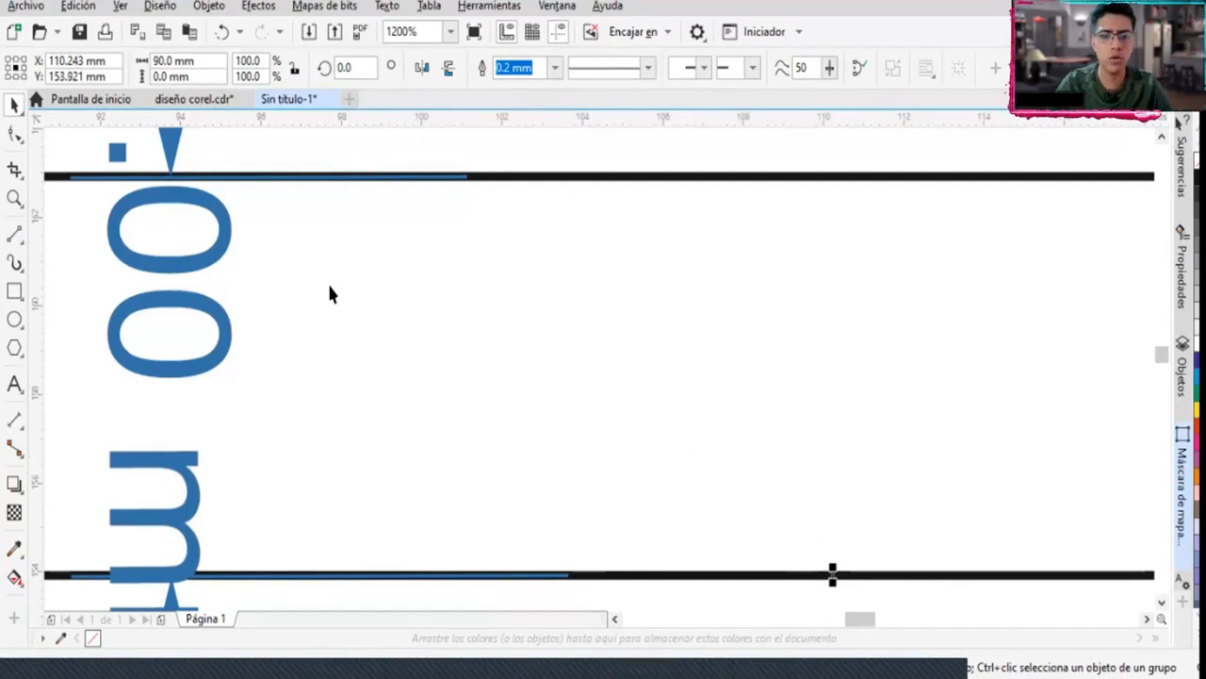
{"action": "left_click", "coordinate": [182, 273]}
{"action": "key", "text": "Delete"}
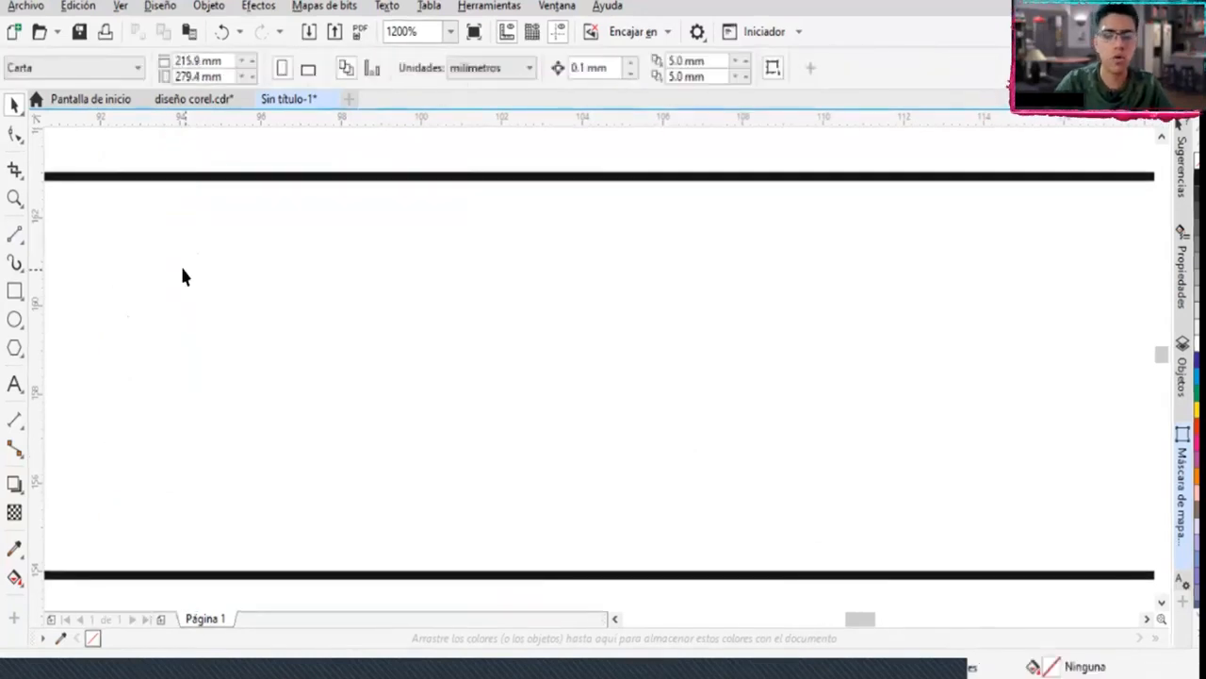
Try to place a vertical parallel dimension of about 3.93 mm running down from the second inner line
{"action": "scroll", "coordinate": [292, 336], "scroll_direction": "down", "scroll_amount": 2}
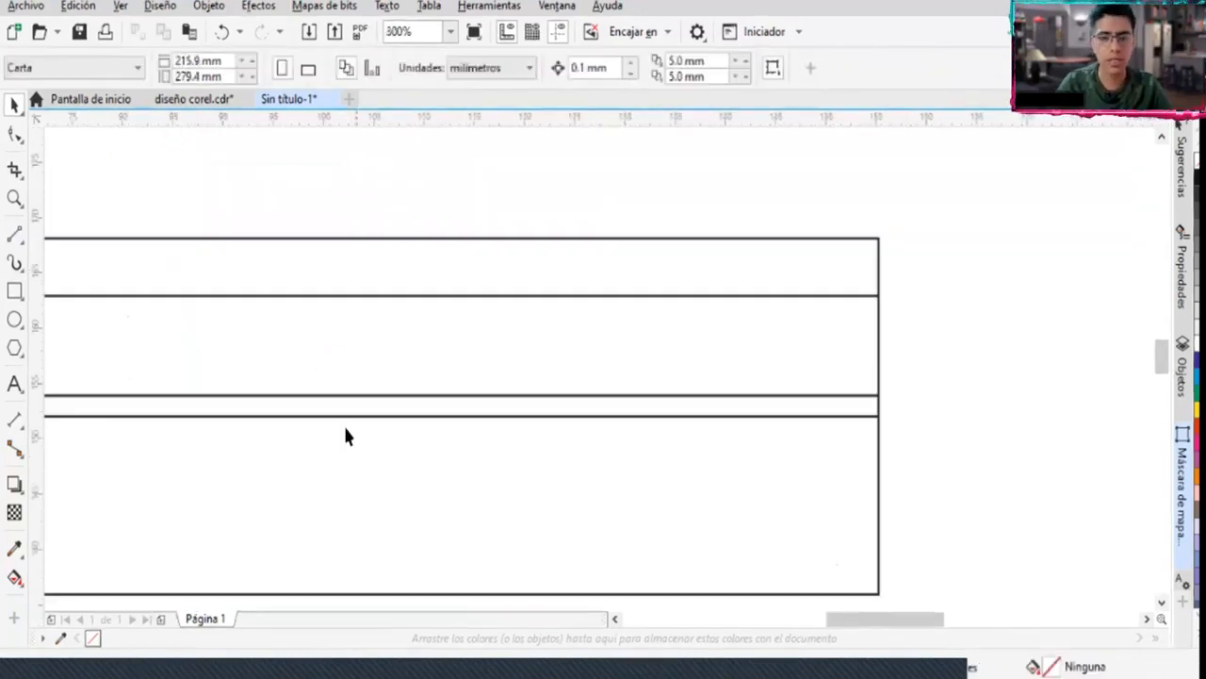
{"action": "scroll", "coordinate": [396, 382], "scroll_direction": "up", "scroll_amount": 3}
{"action": "left_click", "coordinate": [468, 407]}
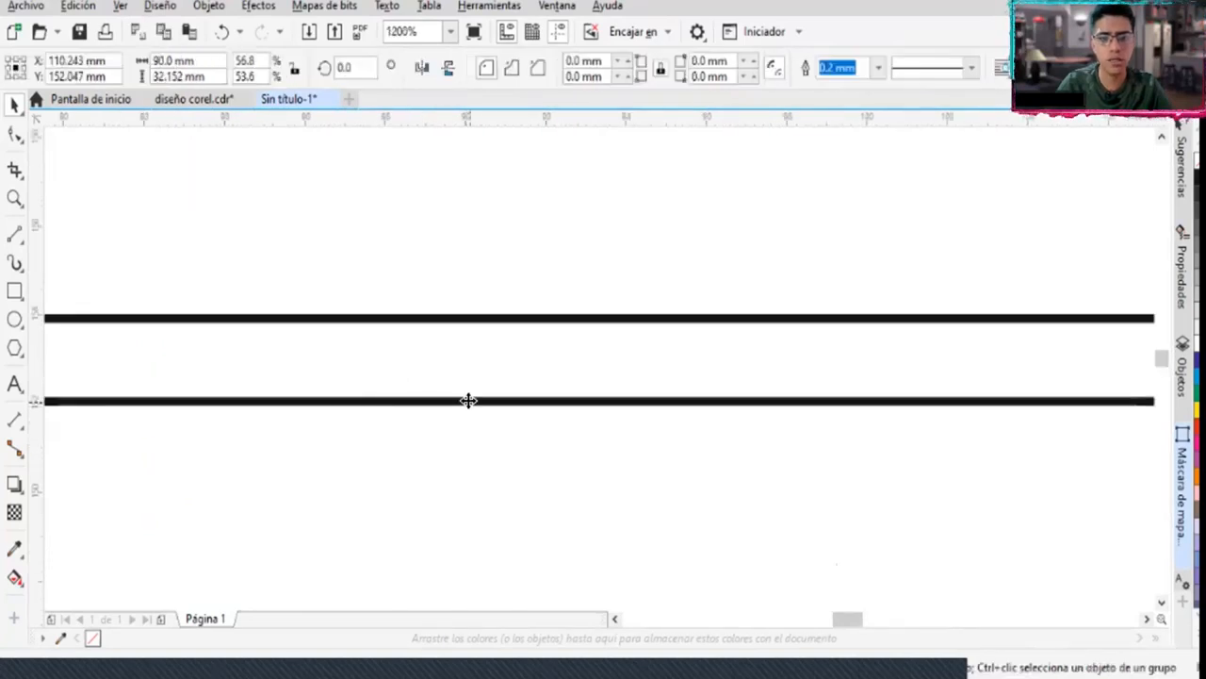
{"action": "left_click", "coordinate": [440, 317]}
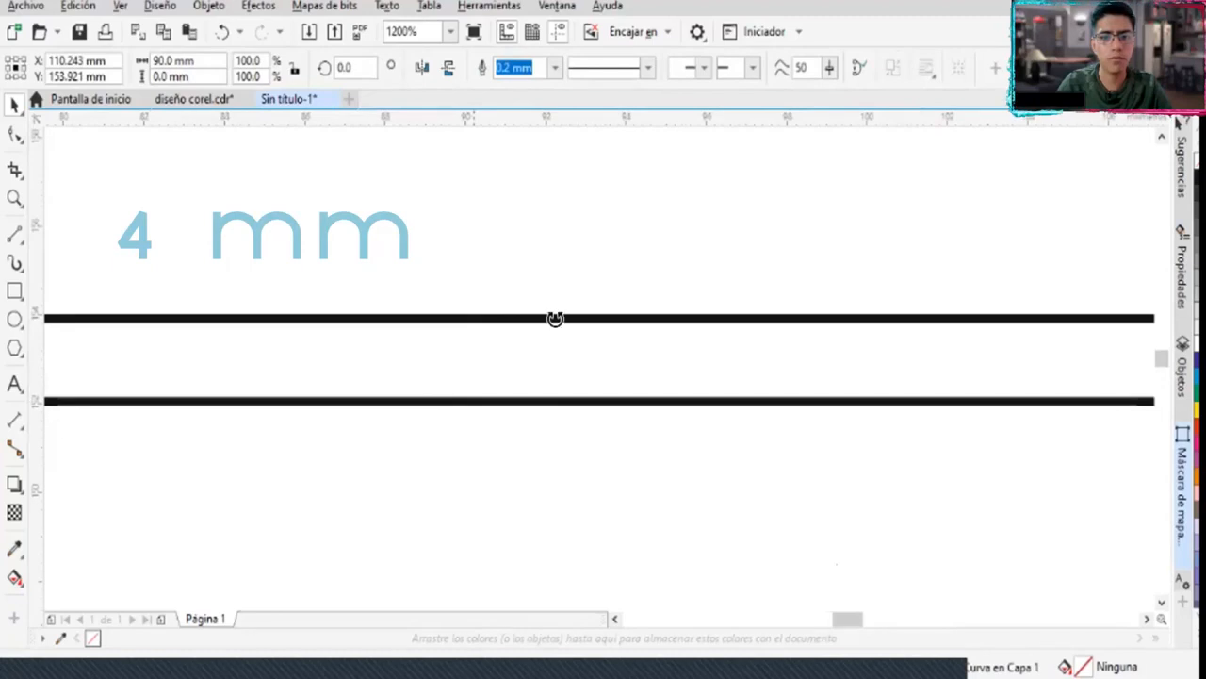
{"action": "scroll", "coordinate": [563, 324], "scroll_direction": "down", "scroll_amount": 1}
{"action": "scroll", "coordinate": [654, 332], "scroll_direction": "up", "scroll_amount": 1}
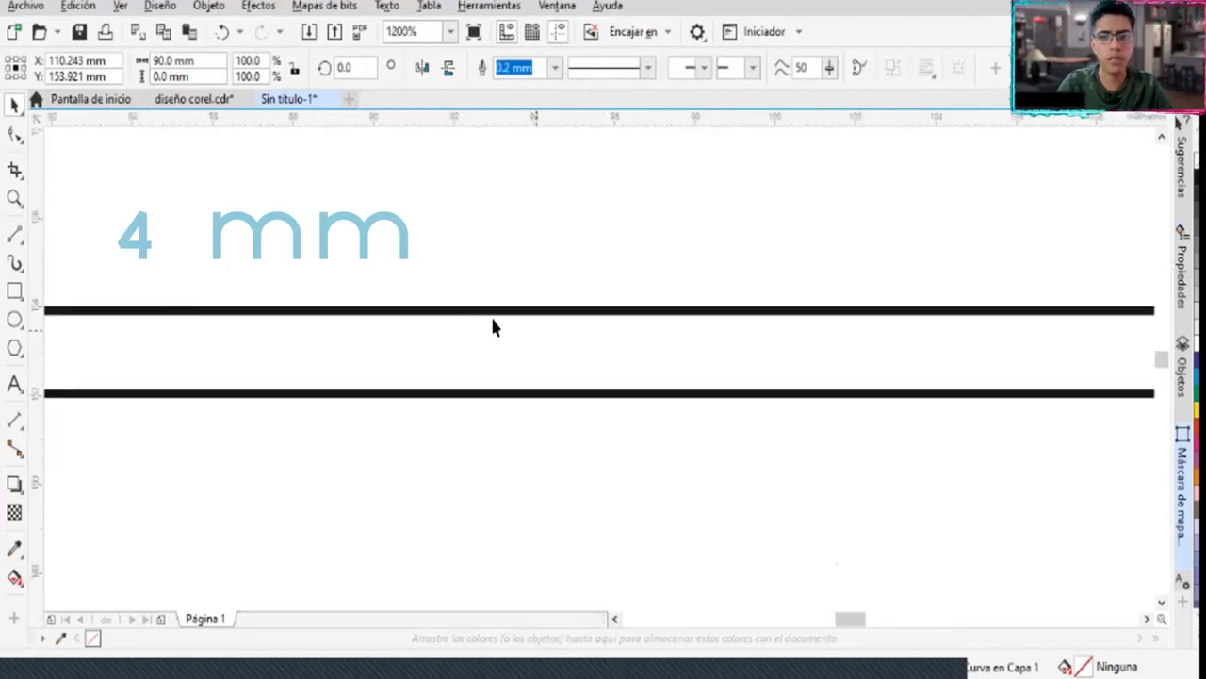
{"action": "left_click", "coordinate": [14, 421]}
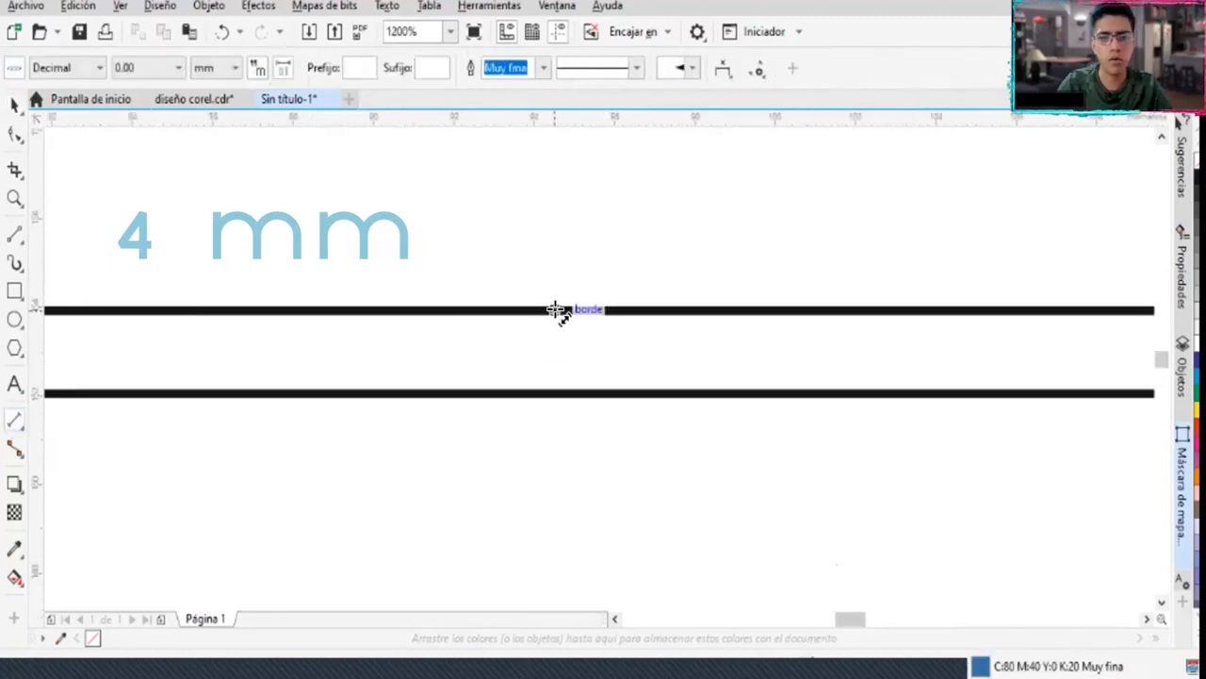
{"action": "left_click_drag", "start_coordinate": [556, 309], "coordinate": [558, 566]}
{"action": "left_click_drag", "start_coordinate": [554, 542], "coordinate": [556, 484]}
{"action": "left_click", "coordinate": [355, 483]}
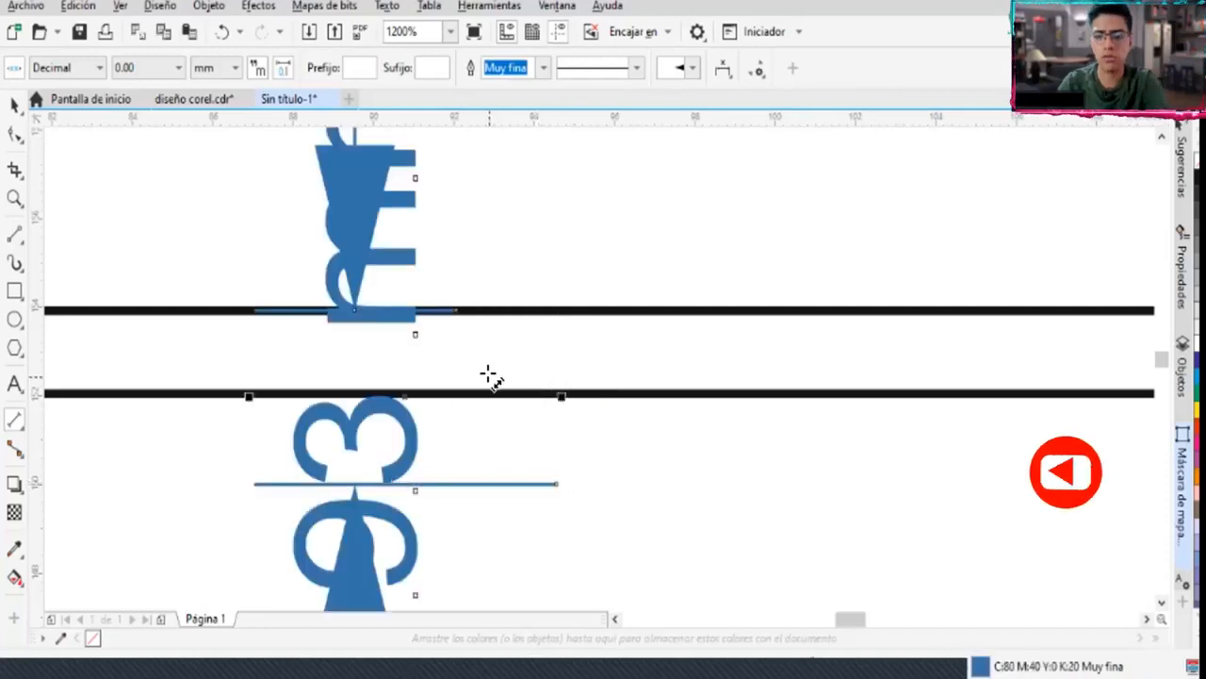
{"action": "key", "text": "ctrl+z"}
Place a vertical parallel dimension of about 4.02 mm from the second inner line down past the third line
{"action": "scroll", "coordinate": [512, 390], "scroll_direction": "up", "scroll_amount": 1}
{"action": "left_click_drag", "start_coordinate": [574, 253], "coordinate": [577, 589]}
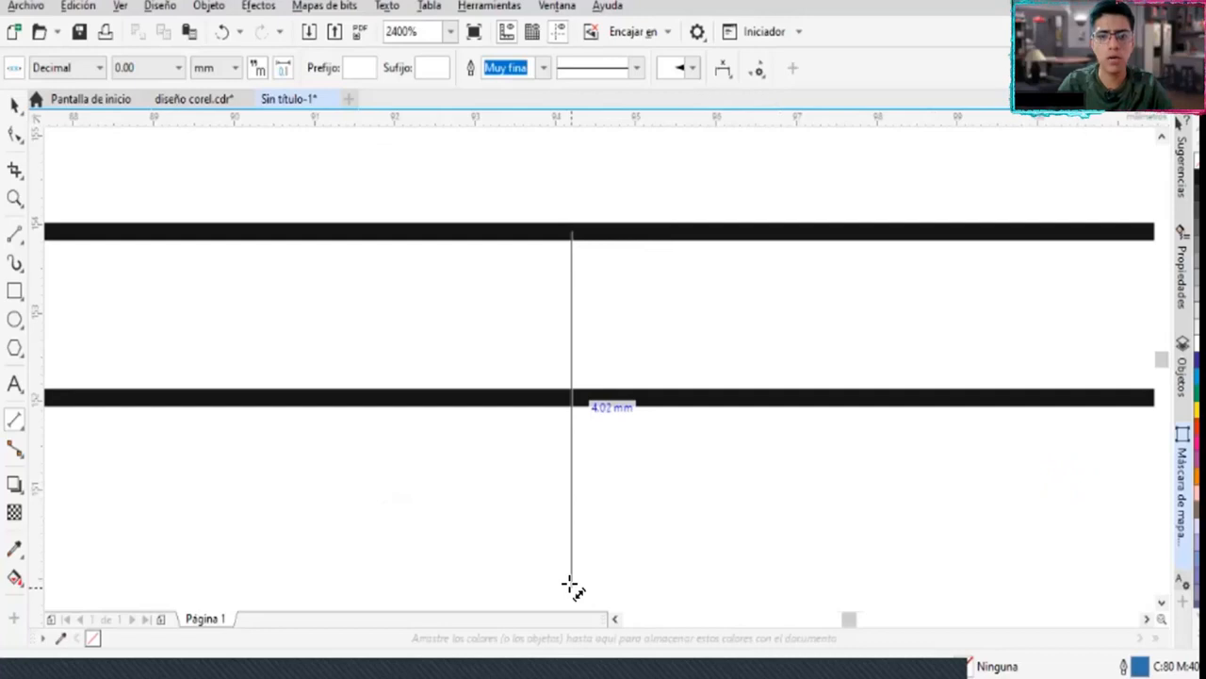
{"action": "left_click", "coordinate": [571, 585]}
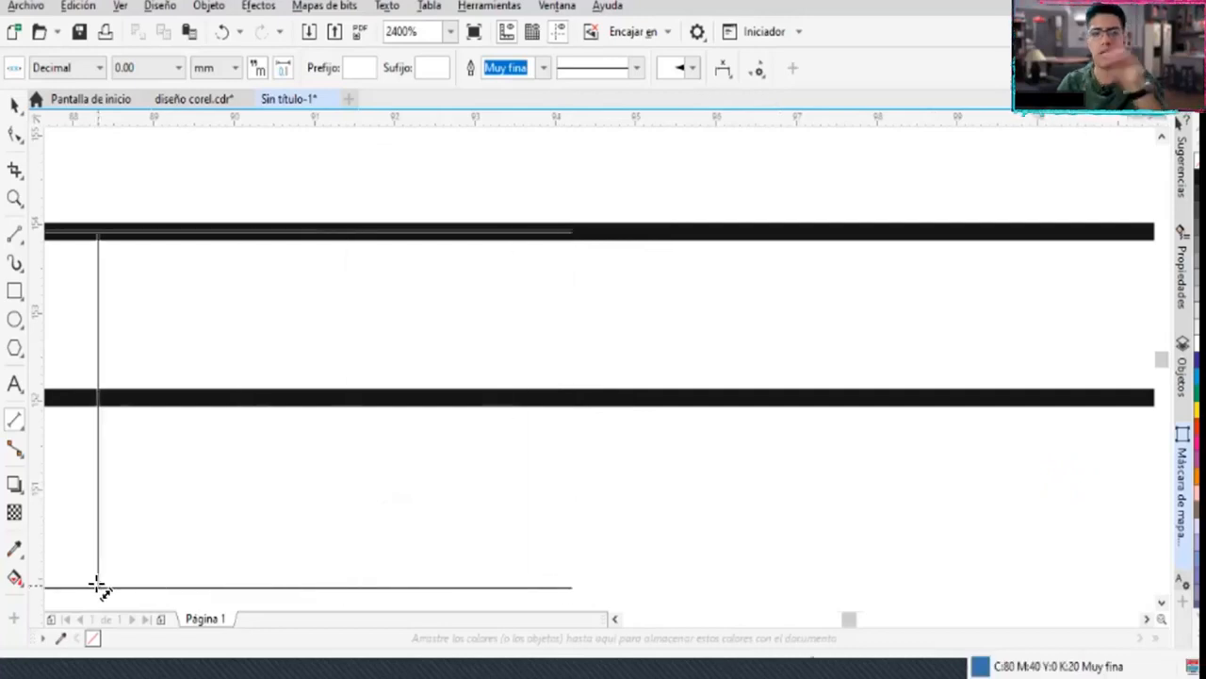
{"action": "left_click", "coordinate": [95, 582]}
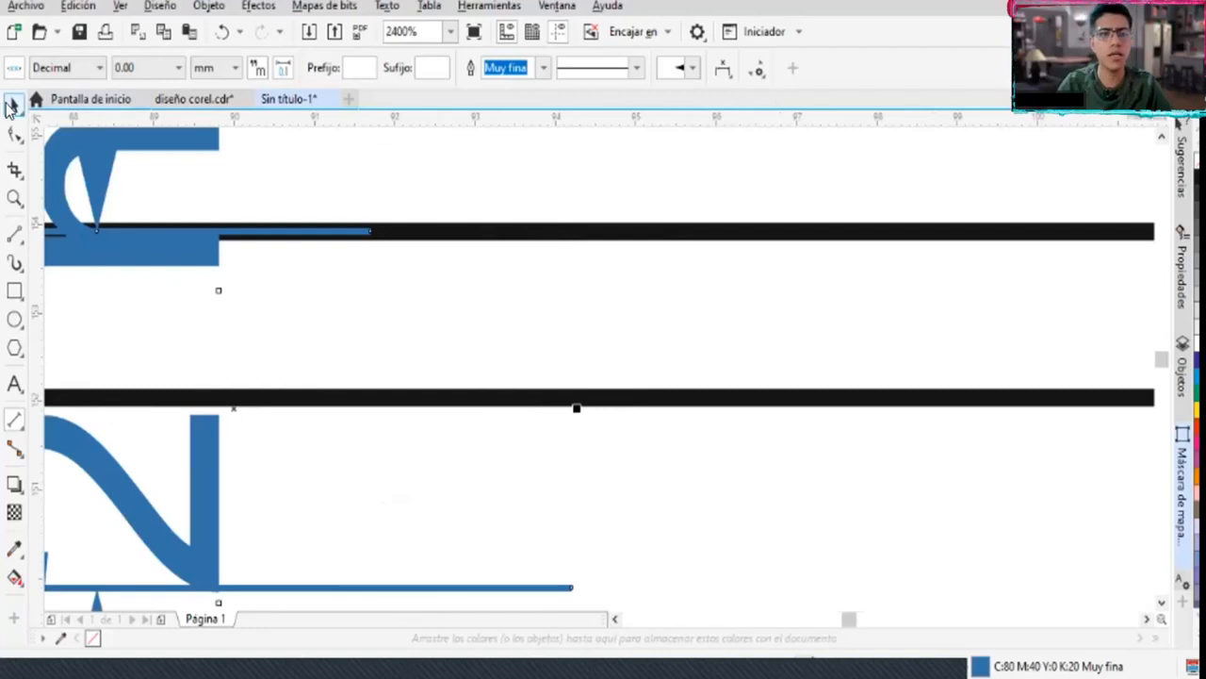
Lower the third inner line to Y 149.847 mm, at the dimension's lower end, and delete the dimension
{"action": "left_click", "coordinate": [12, 106]}
{"action": "left_click", "coordinate": [670, 400]}
{"action": "key", "text": "Down"}
{"action": "key", "text": "Down"}
{"action": "key", "text": "Down"}
{"action": "key", "text": "Down"}
{"action": "key", "text": "Down"}
{"action": "key", "text": "Down"}
{"action": "key", "text": "Down"}
{"action": "key", "text": "Down"}
{"action": "key", "text": "Down"}
{"action": "key", "text": "Down"}
{"action": "key", "text": "Down"}
{"action": "key", "text": "Down"}
{"action": "key", "text": "Down"}
{"action": "key", "text": "Down"}
{"action": "key", "text": "Down"}
{"action": "key", "text": "Down"}
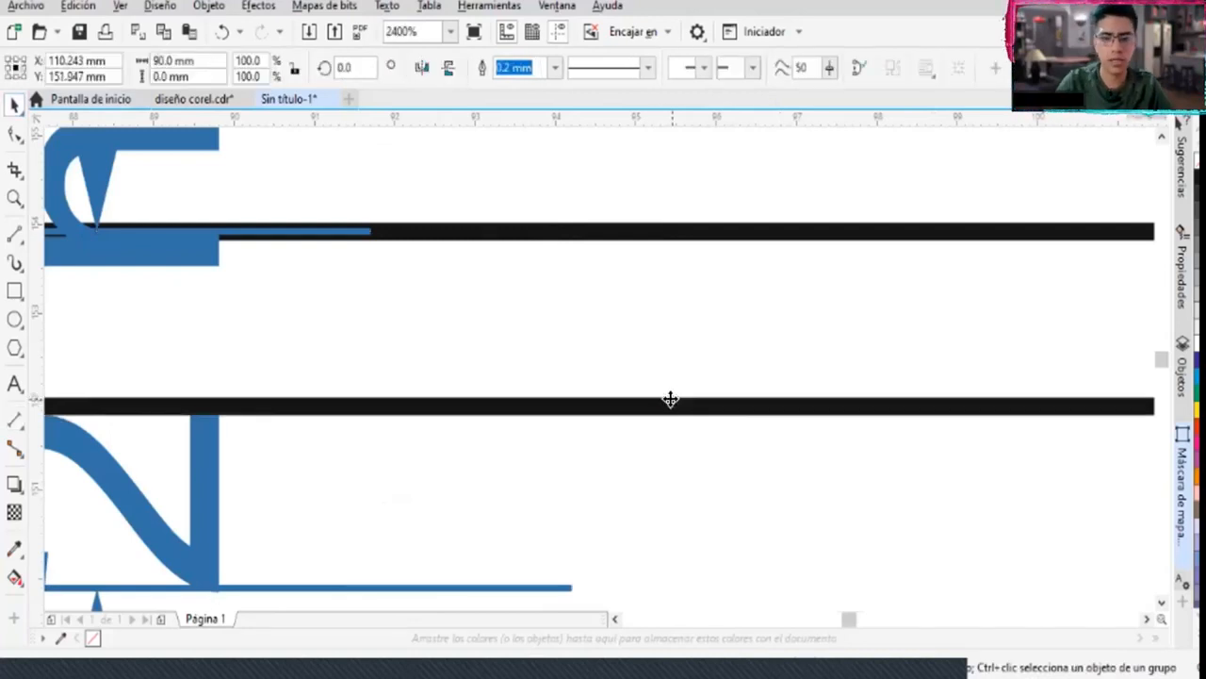
{"action": "key", "text": "Down"}
{"action": "key", "text": "Down"}
{"action": "key", "text": "Down"}
{"action": "key", "text": "Down"}
{"action": "key", "text": "Down"}
{"action": "key", "text": "Down"}
{"action": "key", "text": "Down"}
{"action": "key", "text": "Down"}
{"action": "key", "text": "Down"}
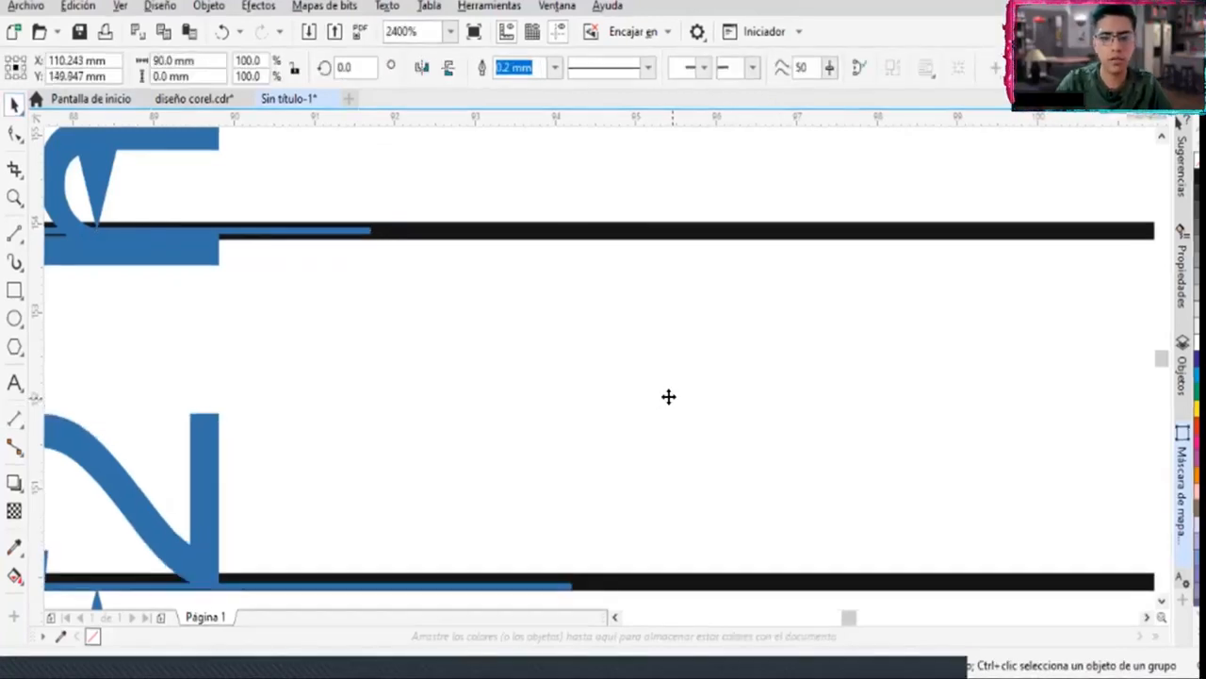
{"action": "scroll", "coordinate": [669, 395], "scroll_direction": "down", "scroll_amount": 5}
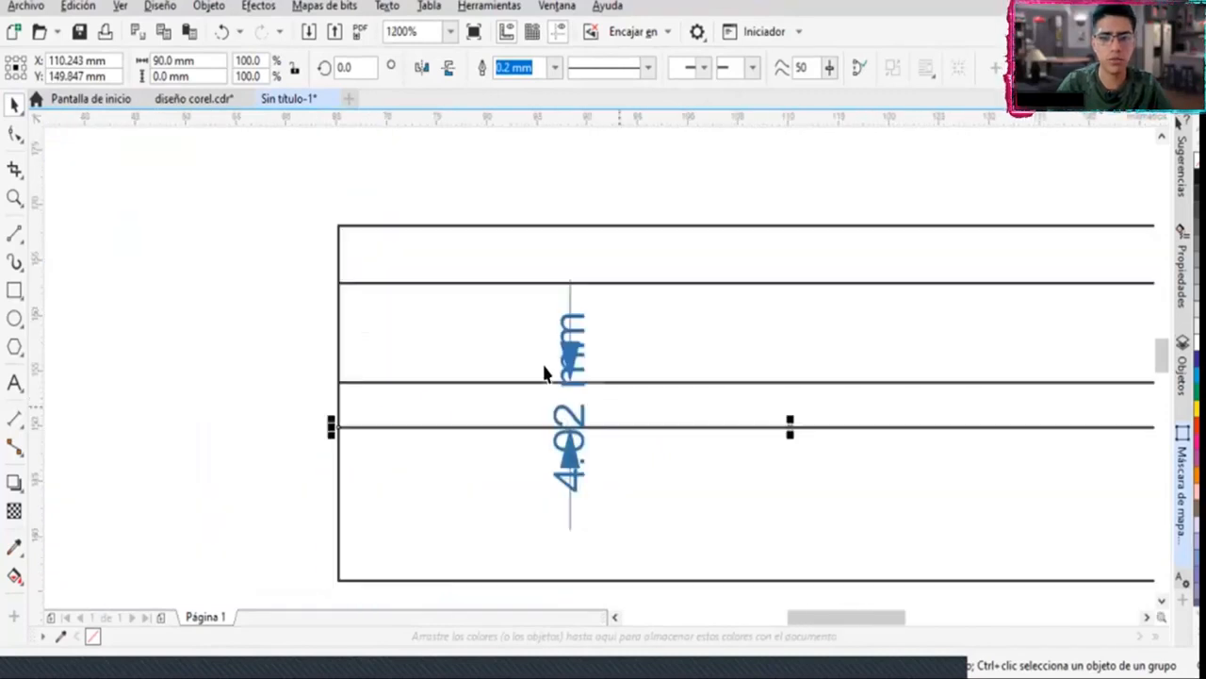
{"action": "left_click", "coordinate": [573, 500]}
{"action": "left_click", "coordinate": [575, 437]}
{"action": "left_click", "coordinate": [573, 460]}
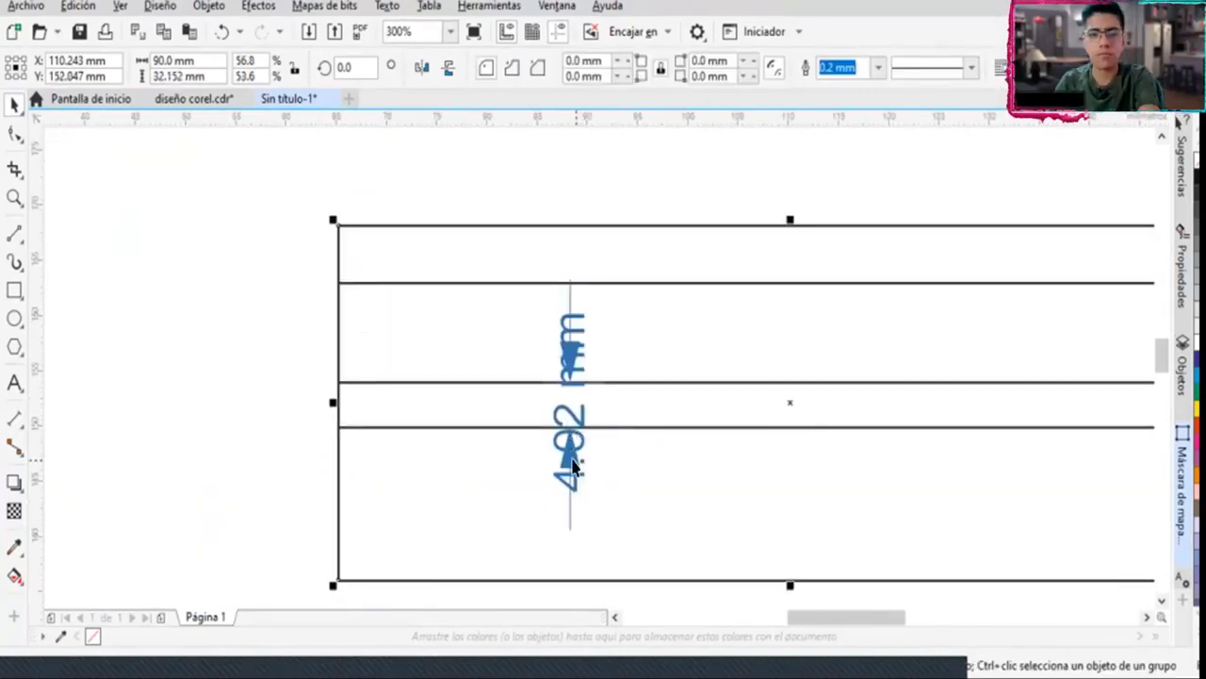
{"action": "left_click", "coordinate": [568, 433]}
{"action": "key", "text": "Delete"}
Draw three vertical two-point lines across the rectangle's full height at about X 80.3 mm, 92 mm and 101.3 mm
{"action": "scroll", "coordinate": [568, 437], "scroll_direction": "down", "scroll_amount": 2}
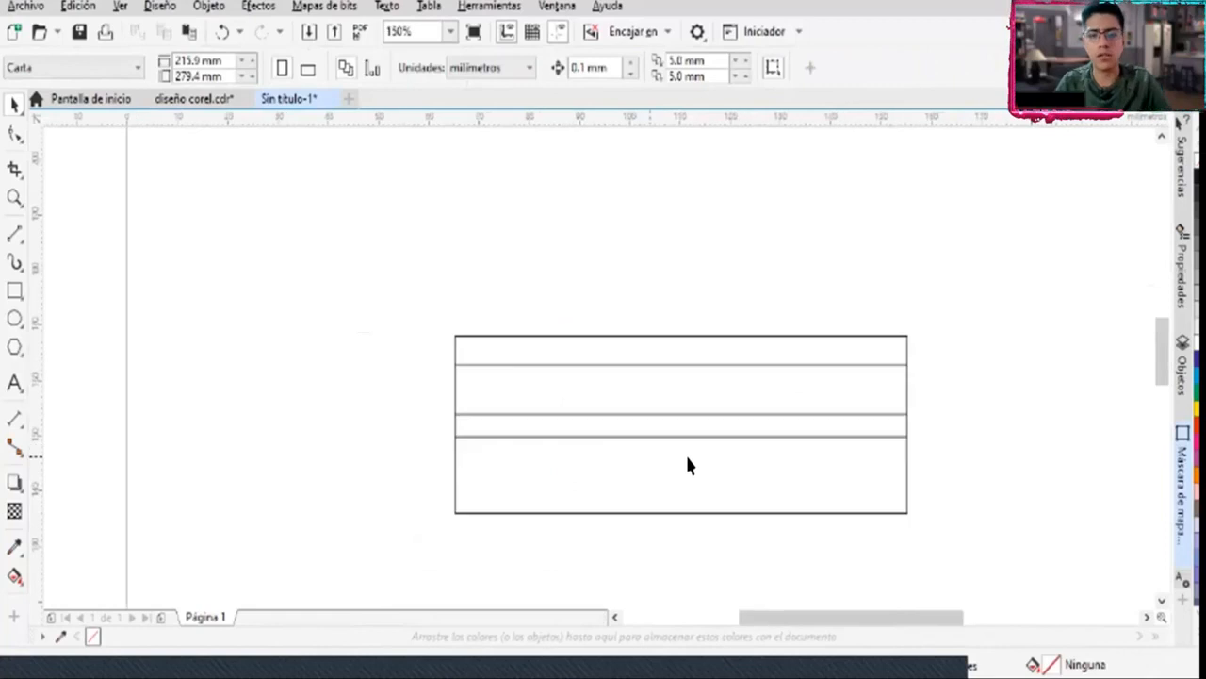
{"action": "scroll", "coordinate": [749, 460], "scroll_direction": "up", "scroll_amount": 2}
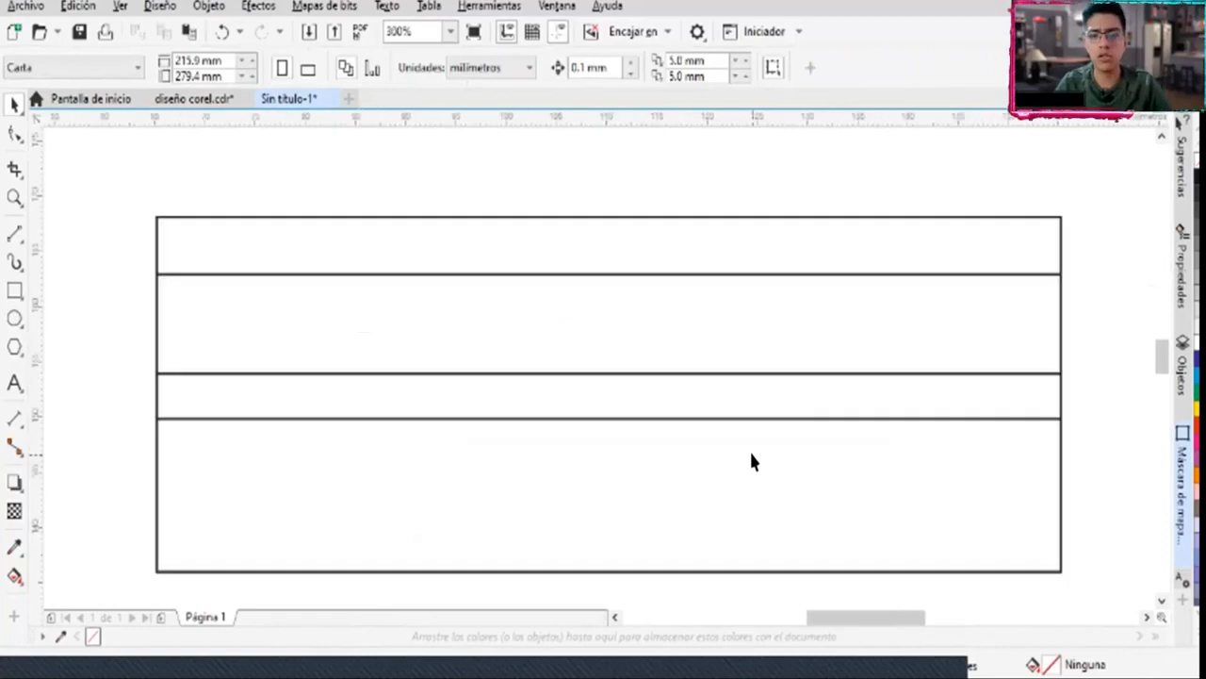
{"action": "left_click", "coordinate": [14, 235]}
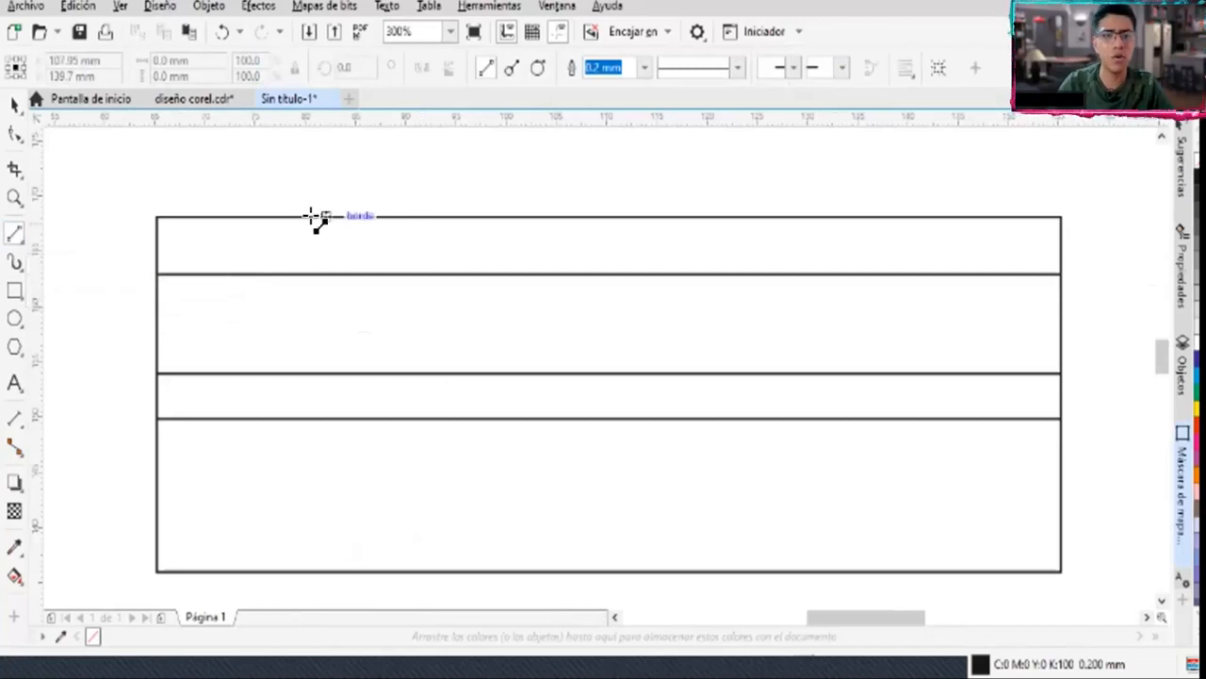
{"action": "mouse_move", "coordinate": [308, 217]}
{"action": "left_mouse_down"}
{"action": "mouse_move", "coordinate": [289, 552]}
{"action": "mouse_move", "coordinate": [308, 570]}
{"action": "left_mouse_up"}
{"action": "left_click_drag", "start_coordinate": [425, 217], "coordinate": [425, 572]}
{"action": "left_click_drag", "start_coordinate": [516, 348], "coordinate": [519, 571]}
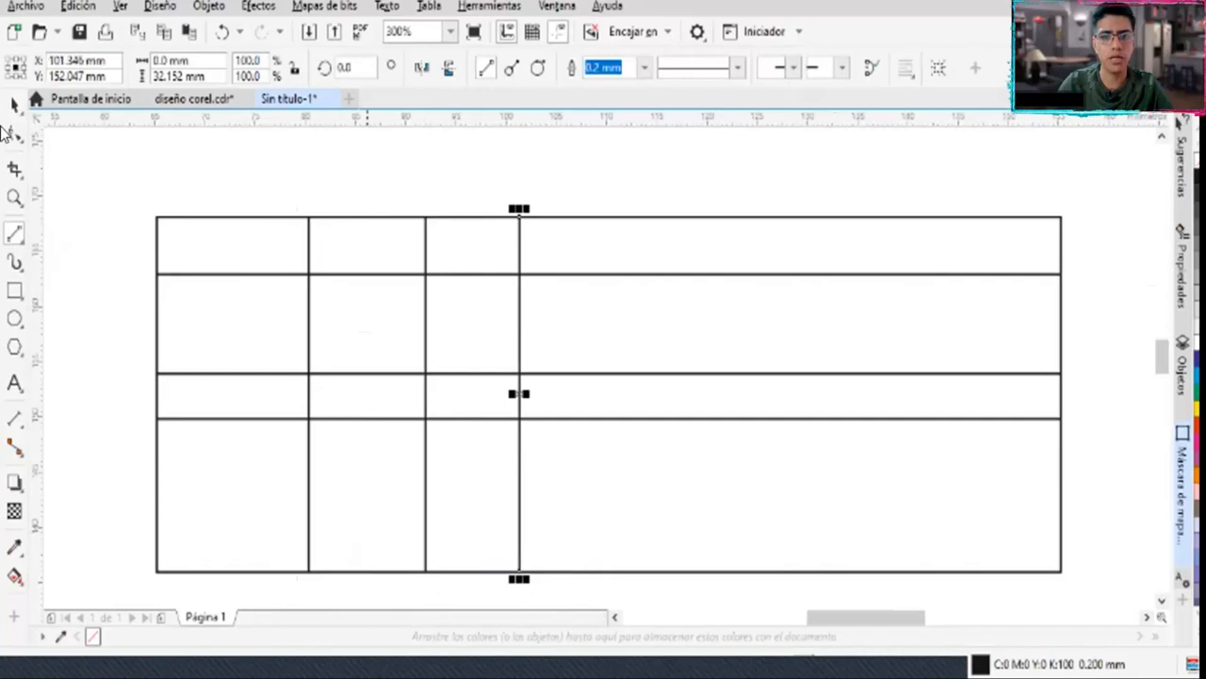
{"action": "left_click", "coordinate": [129, 451]}
Try to place a horizontal parallel dimension of about 9.56 mm from the rectangle's left edge toward the first vertical line
{"action": "scroll", "coordinate": [142, 485], "scroll_direction": "up", "scroll_amount": 2}
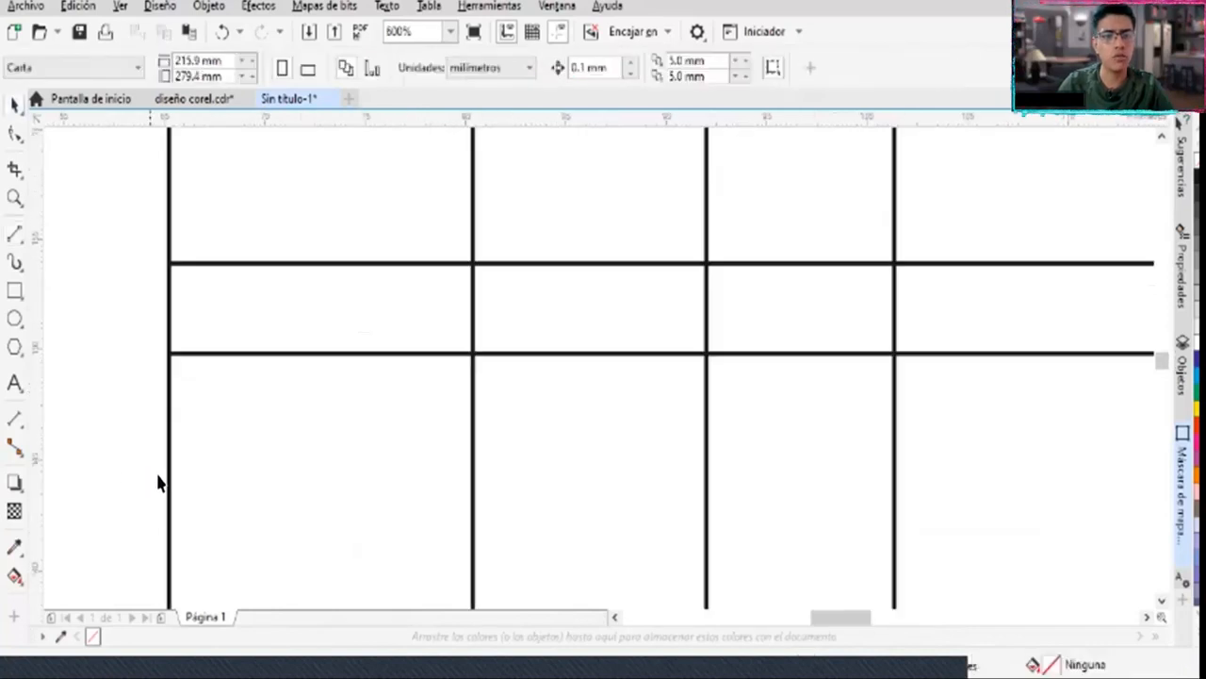
{"action": "left_click", "coordinate": [21, 422]}
{"action": "scroll", "coordinate": [183, 431], "scroll_direction": "up", "scroll_amount": 1}
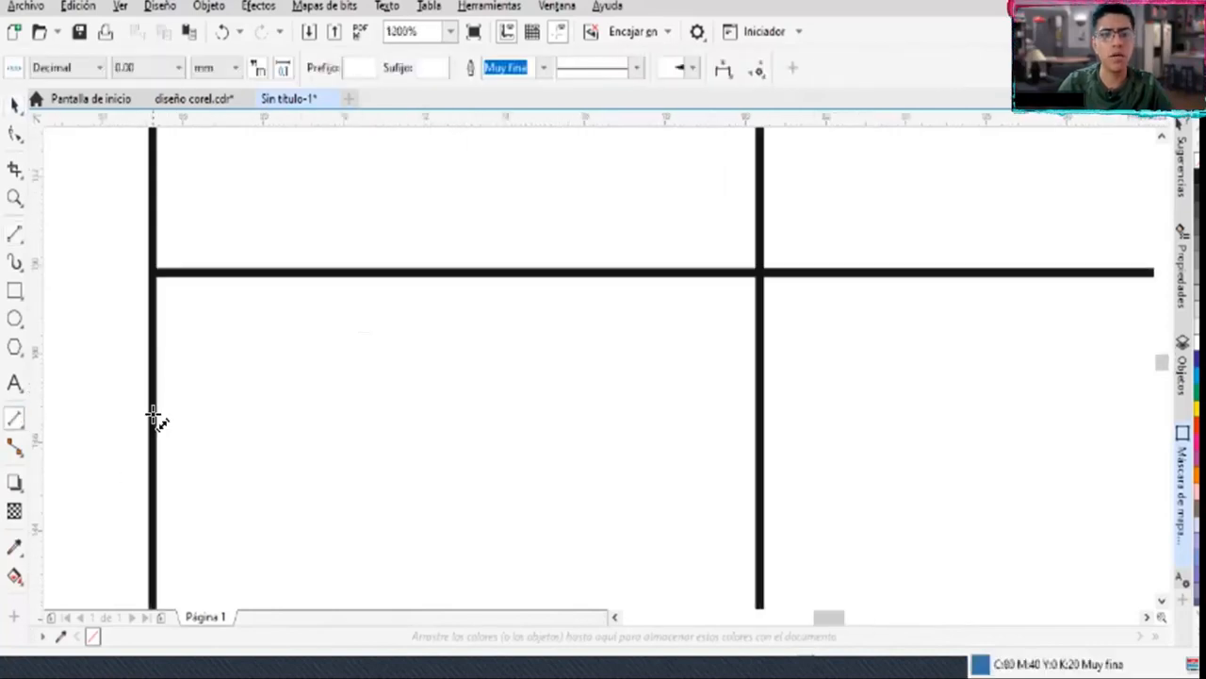
{"action": "left_click_drag", "start_coordinate": [152, 416], "coordinate": [533, 418]}
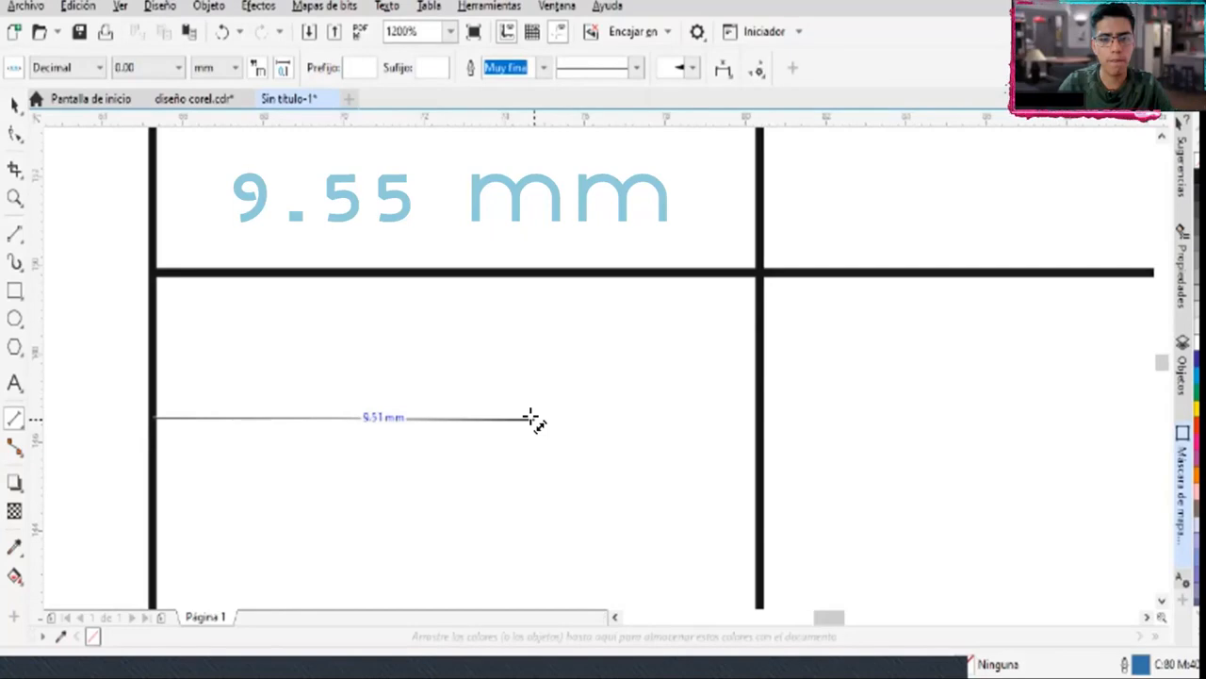
{"action": "left_click_drag", "start_coordinate": [533, 417], "coordinate": [533, 417]}
{"action": "left_click", "coordinate": [511, 514]}
{"action": "scroll", "coordinate": [337, 456], "scroll_direction": "up", "scroll_amount": 1}
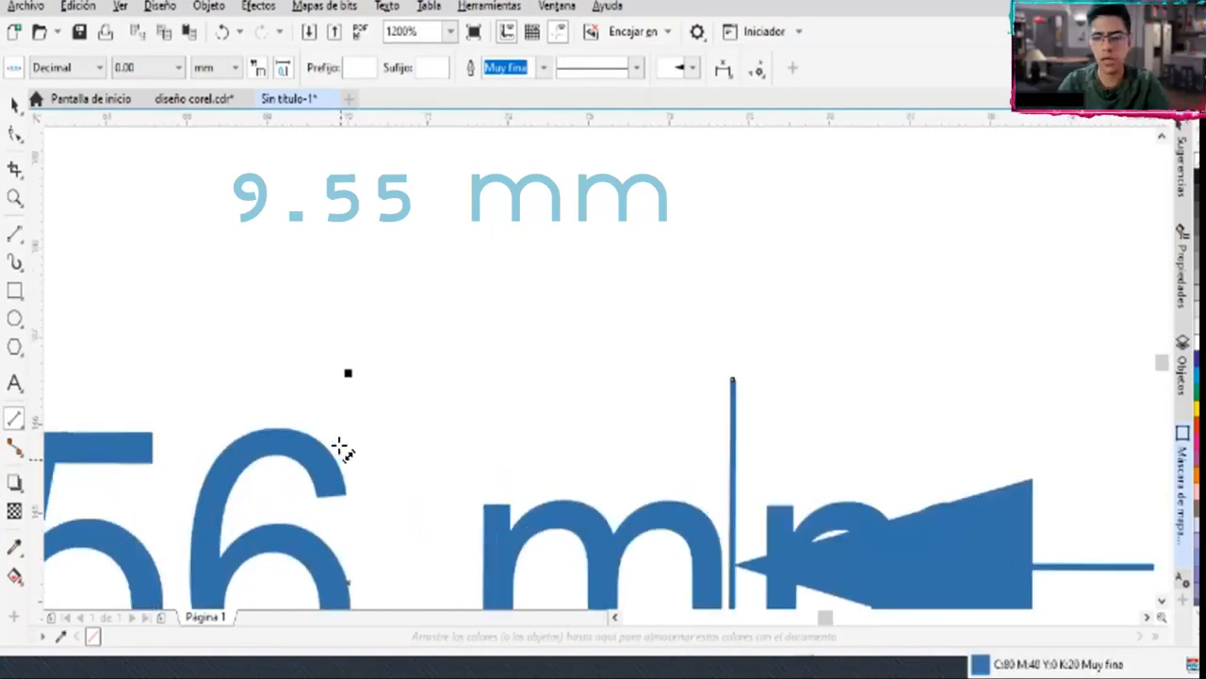
{"action": "key", "text": "Delete"}
Place a horizontal parallel dimension of about 9.56 mm starting at the rectangle's left edge, below the third inner horizontal line
{"action": "scroll", "coordinate": [149, 411], "scroll_direction": "down", "scroll_amount": 1}
{"action": "scroll", "coordinate": [60, 403], "scroll_direction": "up", "scroll_amount": 1}
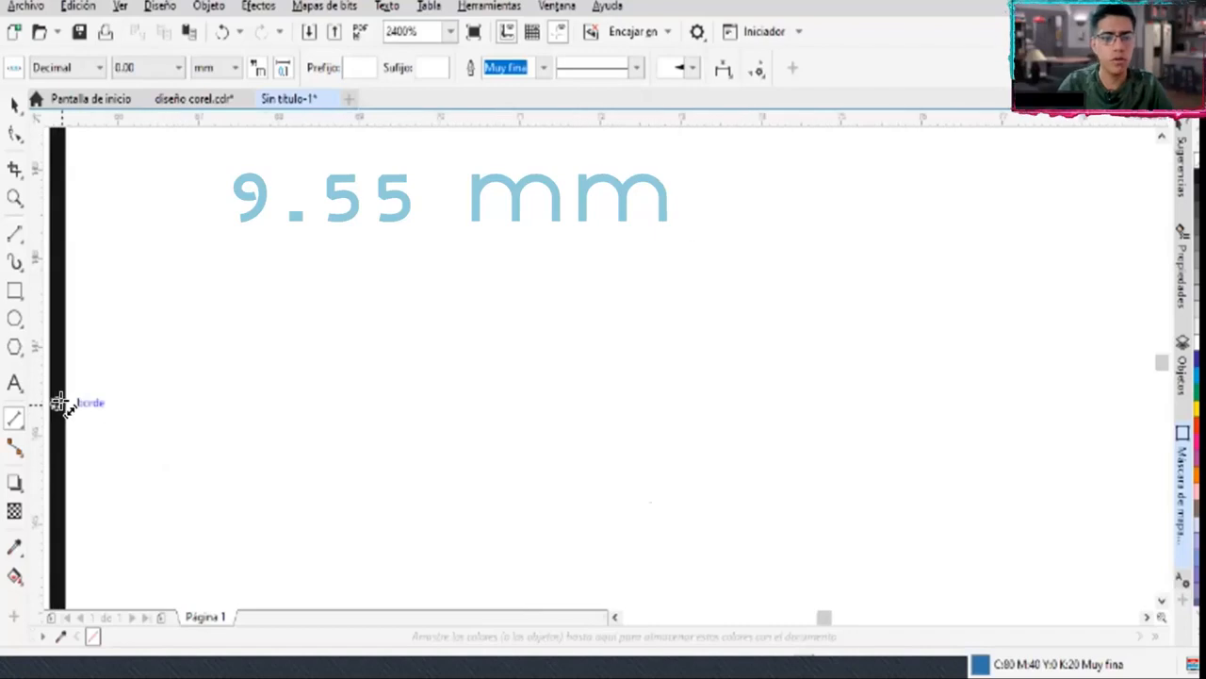
{"action": "left_click_drag", "start_coordinate": [59, 403], "coordinate": [848, 412]}
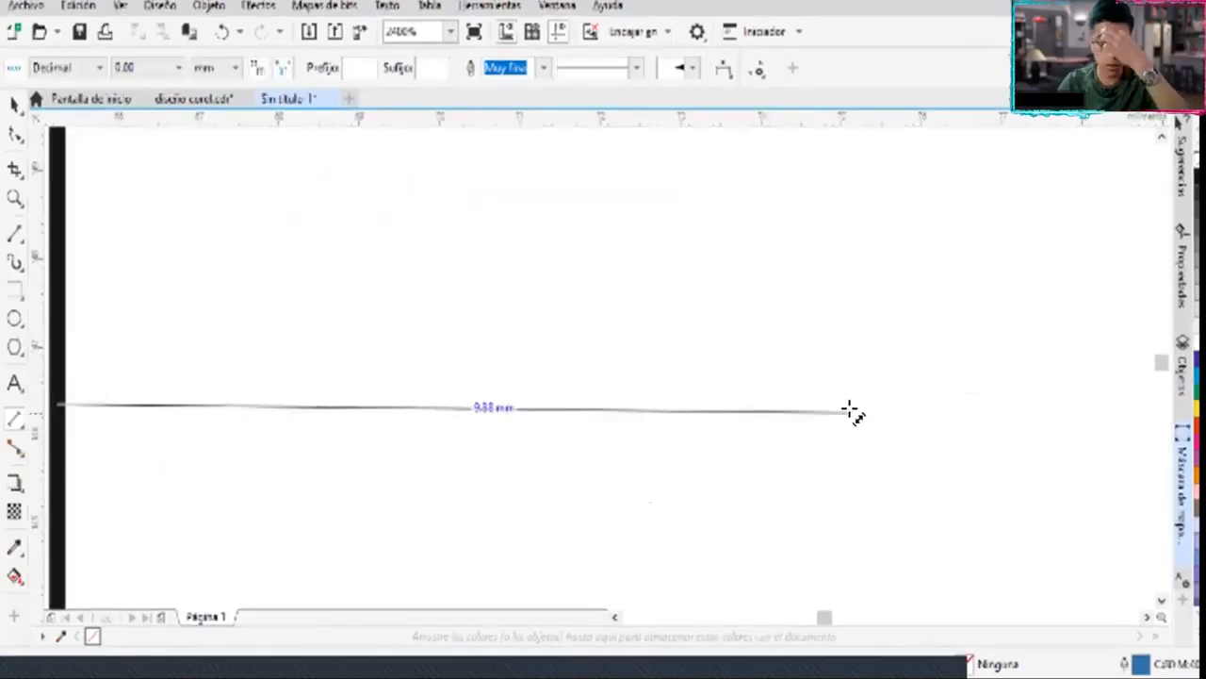
{"action": "left_click_drag", "start_coordinate": [799, 407], "coordinate": [823, 408]}
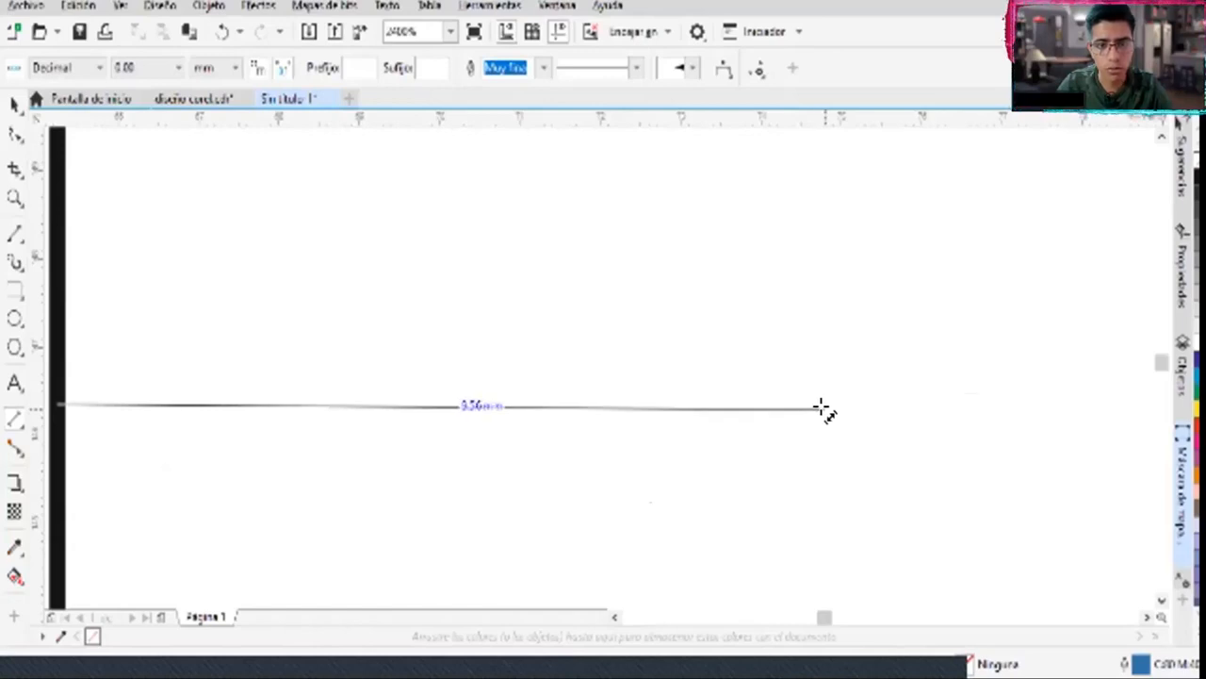
{"action": "left_click_drag", "start_coordinate": [822, 407], "coordinate": [823, 409]}
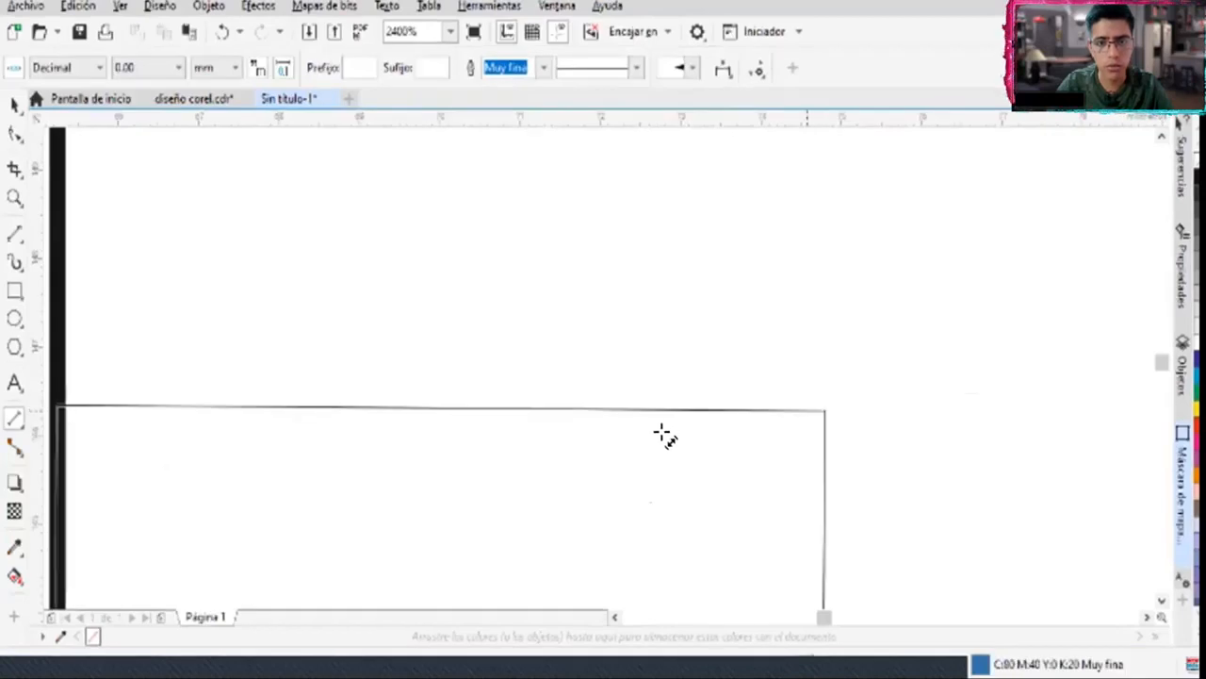
{"action": "left_click", "coordinate": [668, 334]}
{"action": "scroll", "coordinate": [667, 331], "scroll_direction": "down", "scroll_amount": 1}
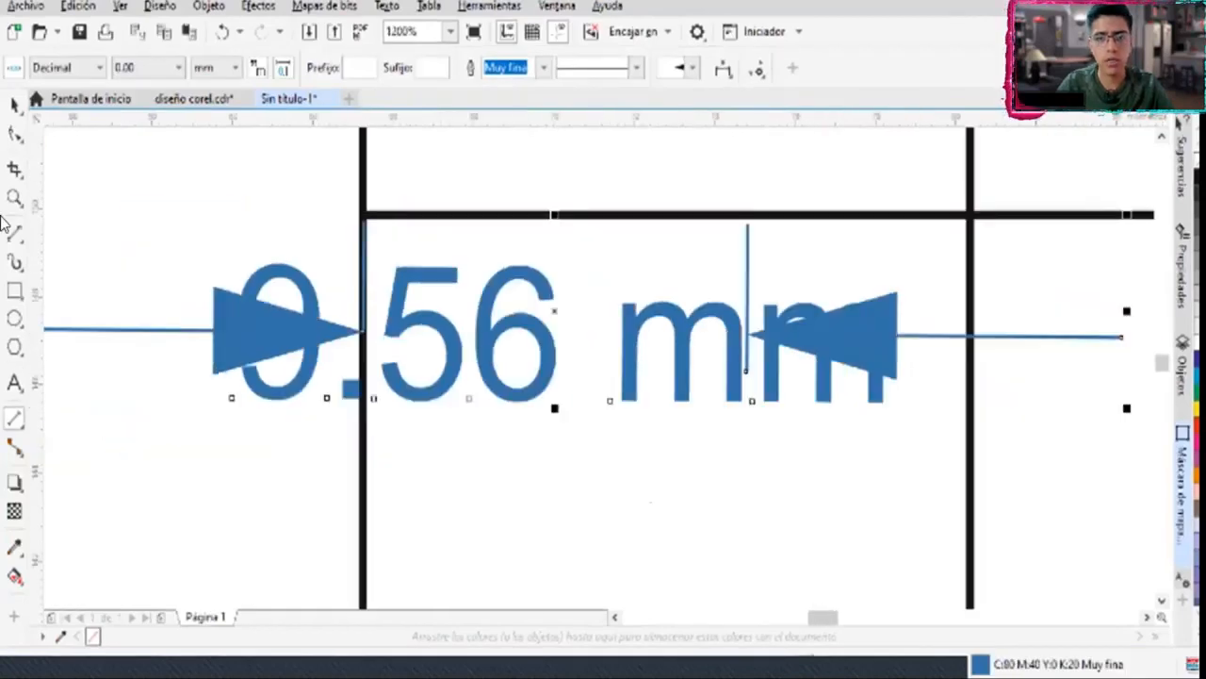
Move the first inner vertical line left to X 74.755 mm, at the dimension's right end, and delete the dimension
{"action": "left_click", "coordinate": [12, 104]}
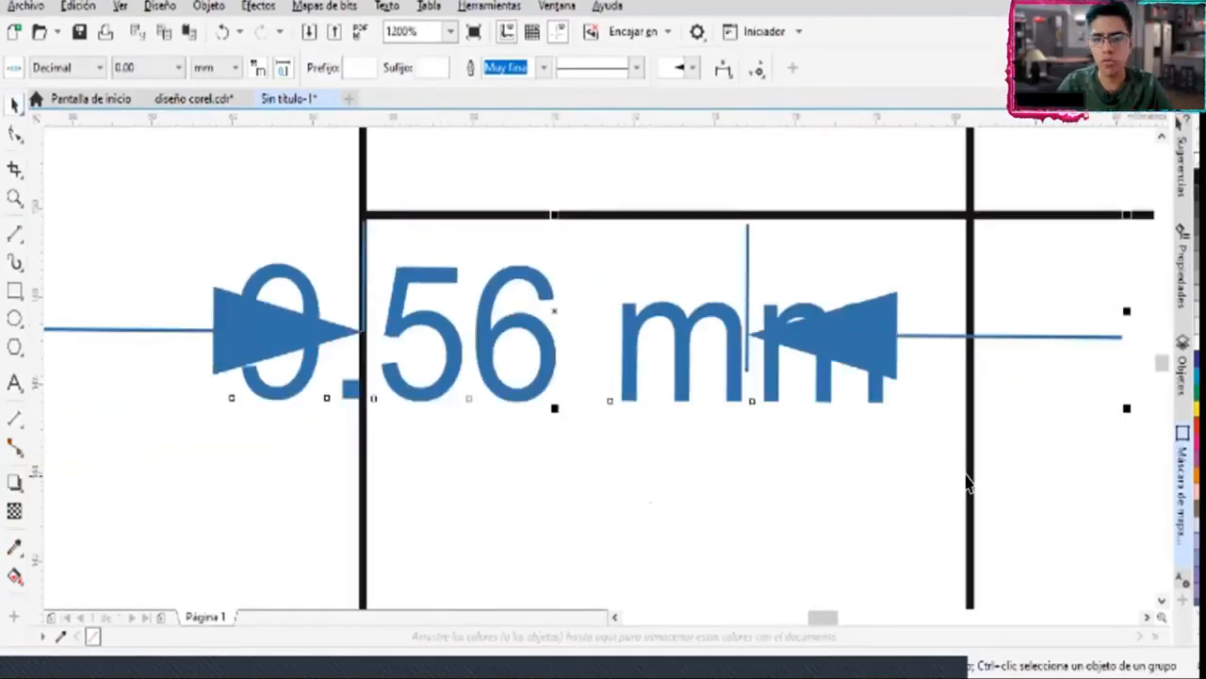
{"action": "left_click", "coordinate": [977, 516]}
{"action": "key", "text": "Left"}
{"action": "key", "text": "Left"}
{"action": "key", "text": "Left"}
{"action": "key", "text": "Left"}
{"action": "key", "text": "Left"}
{"action": "key", "text": "Left"}
{"action": "key", "text": "Left"}
{"action": "key", "text": "Left"}
{"action": "key", "text": "Left"}
{"action": "key", "text": "Left"}
{"action": "key", "text": "Left"}
{"action": "key", "text": "Left"}
{"action": "key", "text": "Left"}
{"action": "key", "text": "Left"}
{"action": "key", "text": "Left"}
{"action": "key", "text": "Left"}
{"action": "key", "text": "Left"}
{"action": "key", "text": "Left"}
{"action": "key", "text": "Left"}
{"action": "key", "text": "Left"}
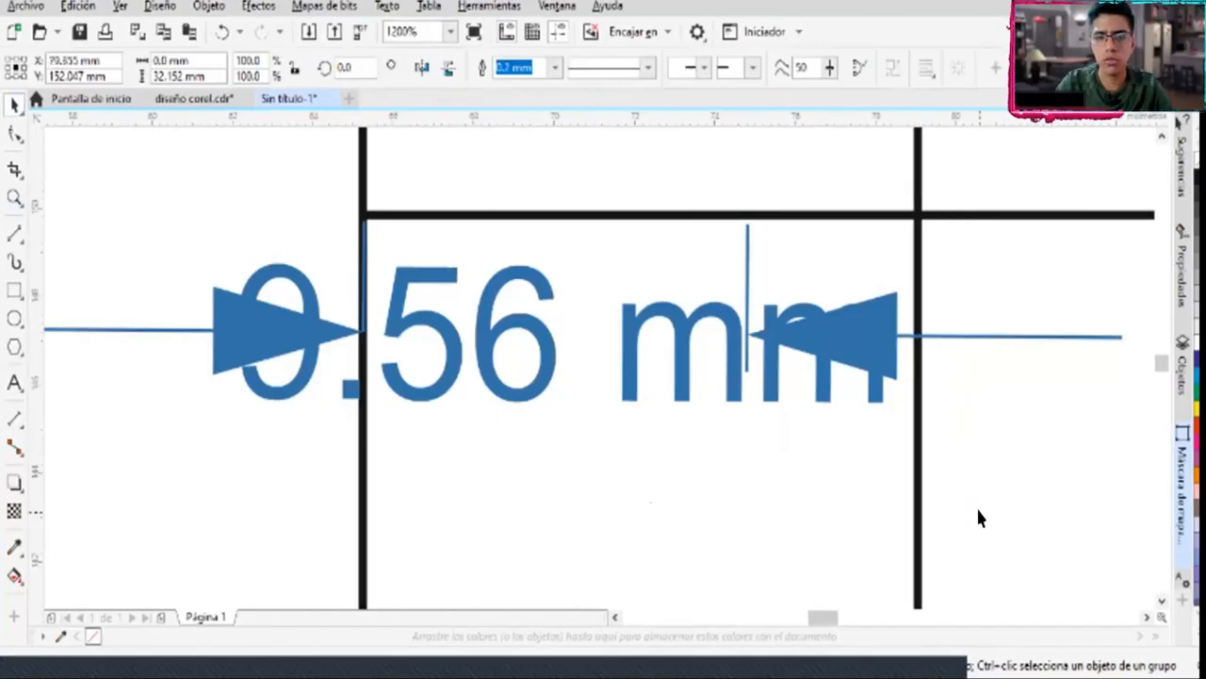
{"action": "key", "text": "Left"}
{"action": "key", "text": "Left"}
{"action": "key", "text": "Left"}
{"action": "key", "text": "Left"}
{"action": "key", "text": "Left"}
{"action": "key", "text": "Left"}
{"action": "key", "text": "Left"}
{"action": "key", "text": "Left"}
{"action": "key", "text": "Left"}
{"action": "key", "text": "Left"}
{"action": "key", "text": "Left"}
{"action": "key", "text": "Left"}
{"action": "key", "text": "Left"}
{"action": "key", "text": "Left"}
{"action": "key", "text": "Left"}
{"action": "key", "text": "Left"}
{"action": "key", "text": "Left"}
{"action": "key", "text": "Left"}
{"action": "key", "text": "Left"}
{"action": "key", "text": "Left"}
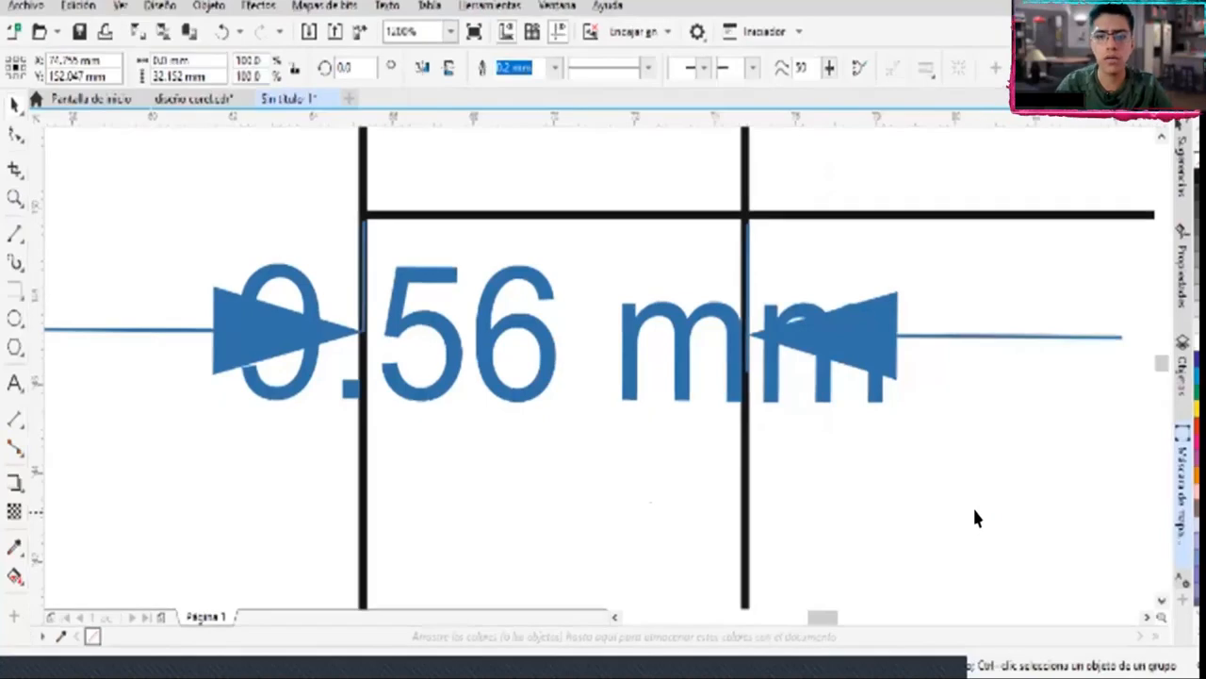
{"action": "left_click", "coordinate": [861, 314]}
{"action": "key", "text": "Delete"}
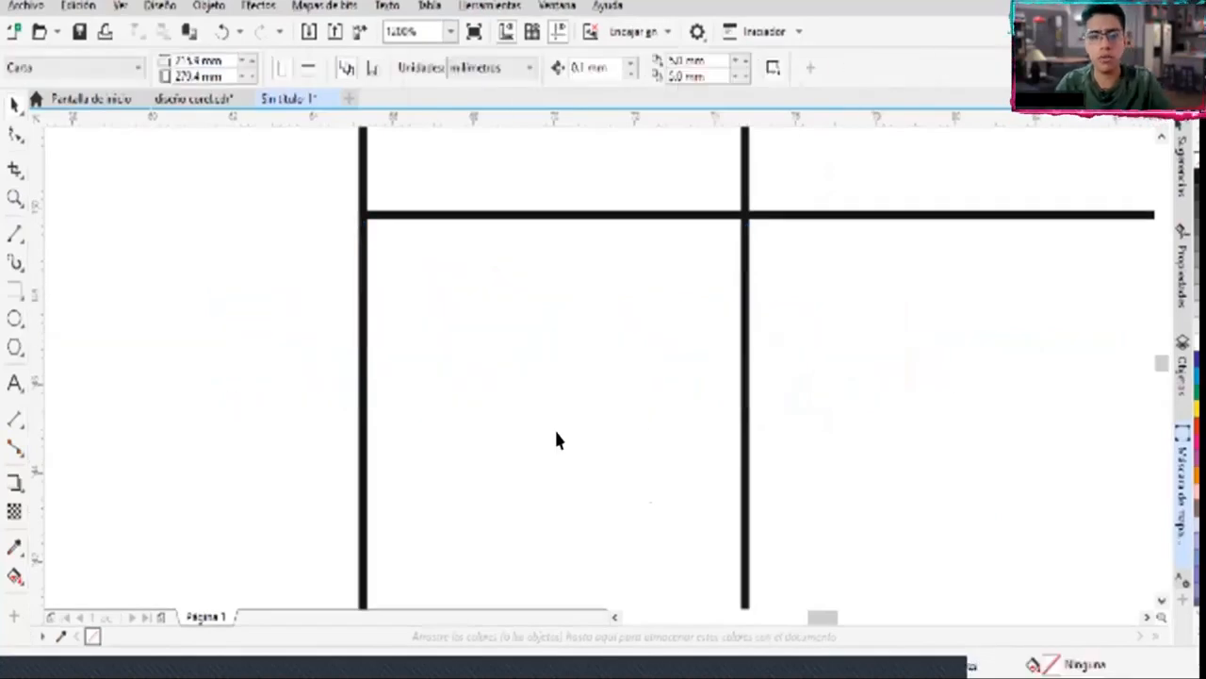
Try to dimension the gap between the rectangle's left edge and the first inner vertical line
{"action": "left_click", "coordinate": [362, 373]}
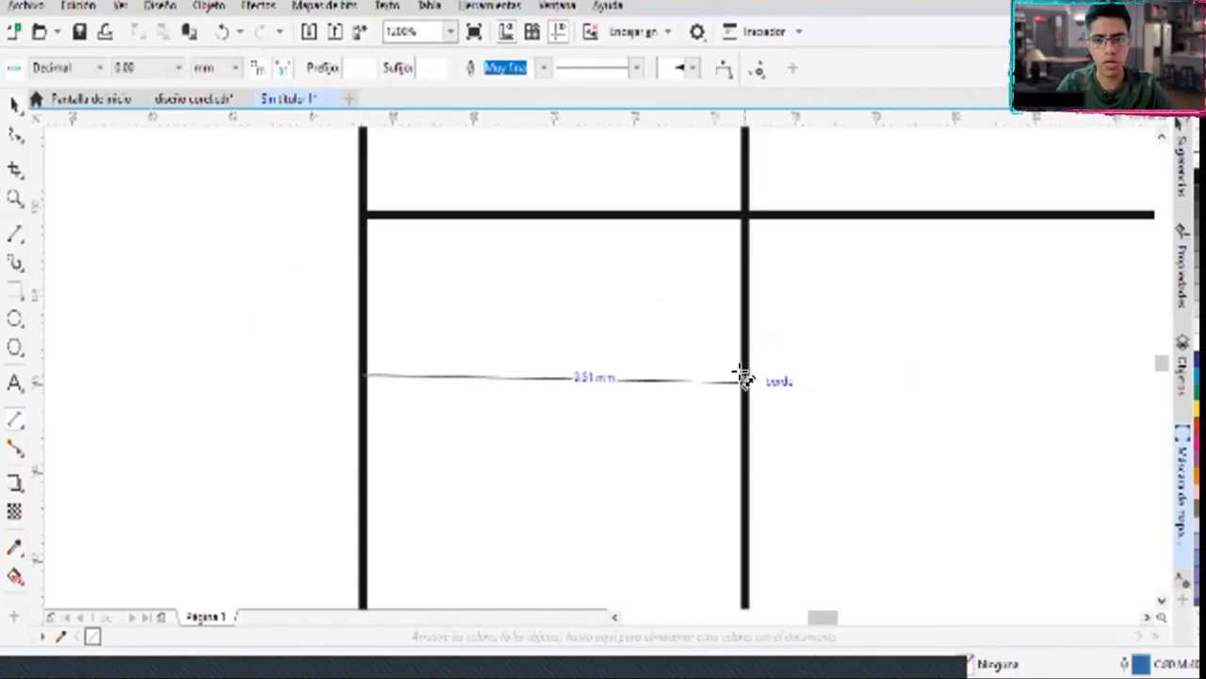
{"action": "mouse_move", "coordinate": [742, 377]}
{"action": "left_mouse_down"}
{"action": "mouse_move", "coordinate": [757, 369]}
{"action": "mouse_move", "coordinate": [743, 379]}
{"action": "left_mouse_up"}
{"action": "scroll", "coordinate": [743, 382], "scroll_direction": "up", "scroll_amount": 1}
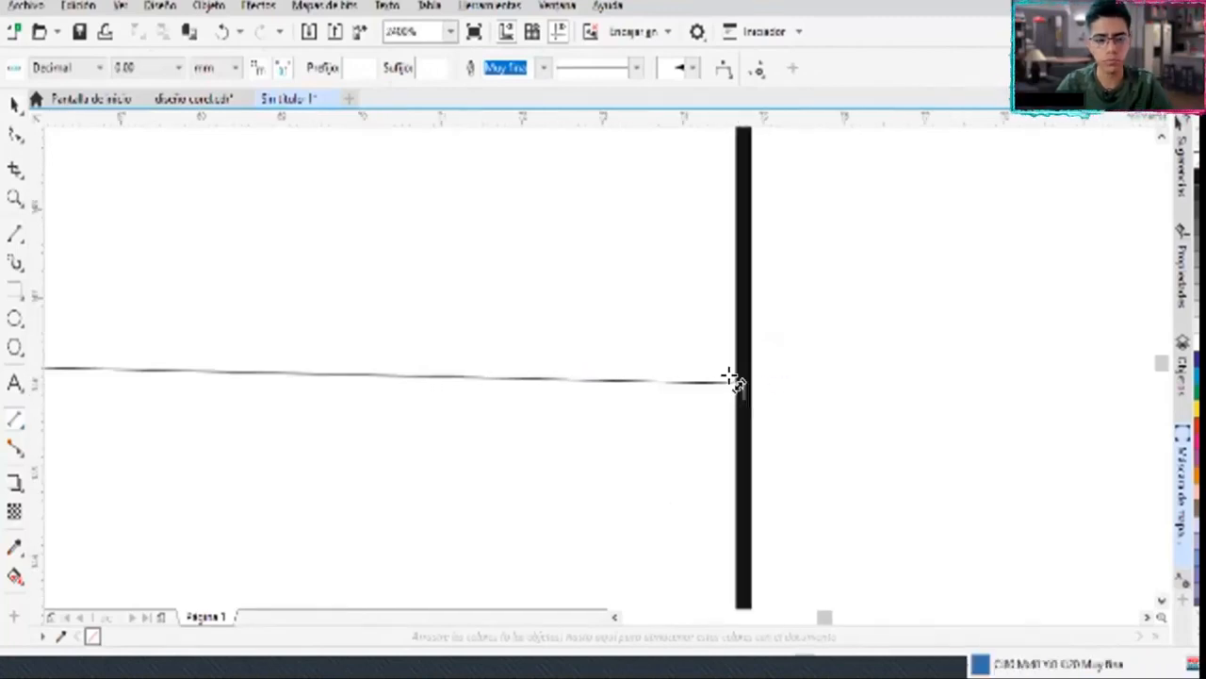
{"action": "scroll", "coordinate": [490, 372], "scroll_direction": "down", "scroll_amount": 1}
{"action": "left_click", "coordinate": [353, 451]}
{"action": "key", "text": "ctrl+z"}
{"action": "mouse_move", "coordinate": [234, 376]}
{"action": "left_mouse_down"}
{"action": "mouse_move", "coordinate": [647, 393]}
{"action": "mouse_move", "coordinate": [606, 383]}
{"action": "mouse_move", "coordinate": [621, 384]}
{"action": "left_mouse_up"}
{"action": "left_click", "coordinate": [621, 385]}
{"action": "key", "text": "ctrl+z"}
{"action": "scroll", "coordinate": [371, 403], "scroll_direction": "up", "scroll_amount": 1}
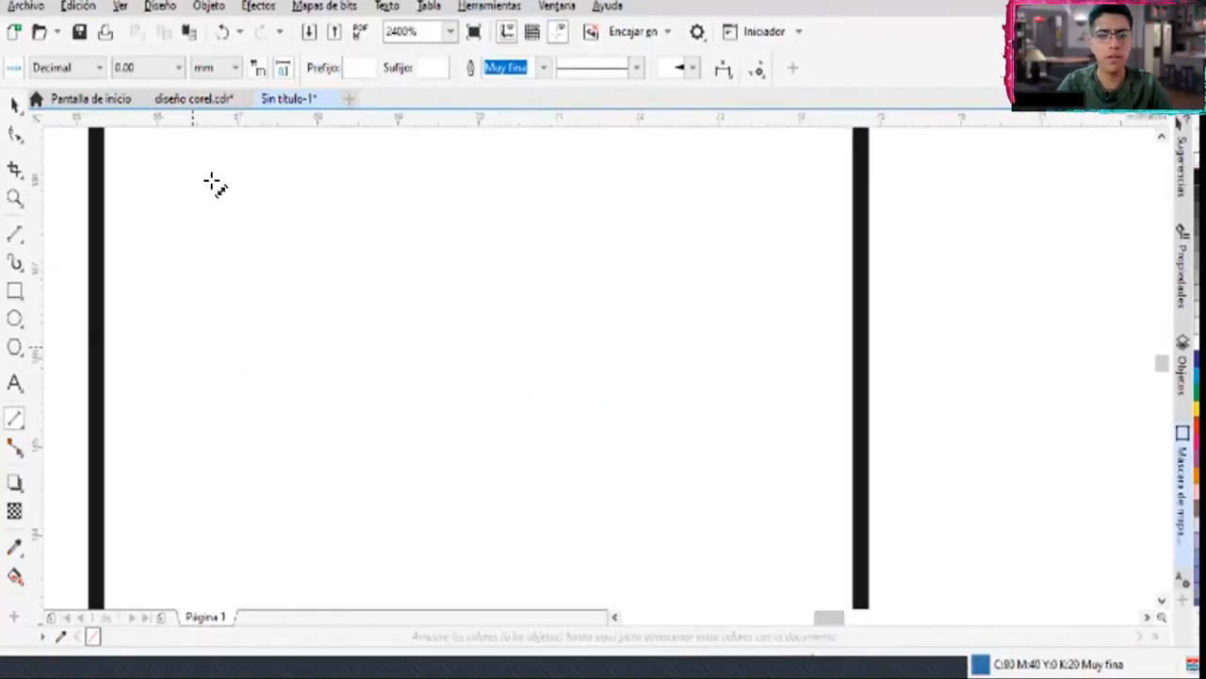
{"action": "scroll", "coordinate": [212, 219], "scroll_direction": "down", "scroll_amount": 2}
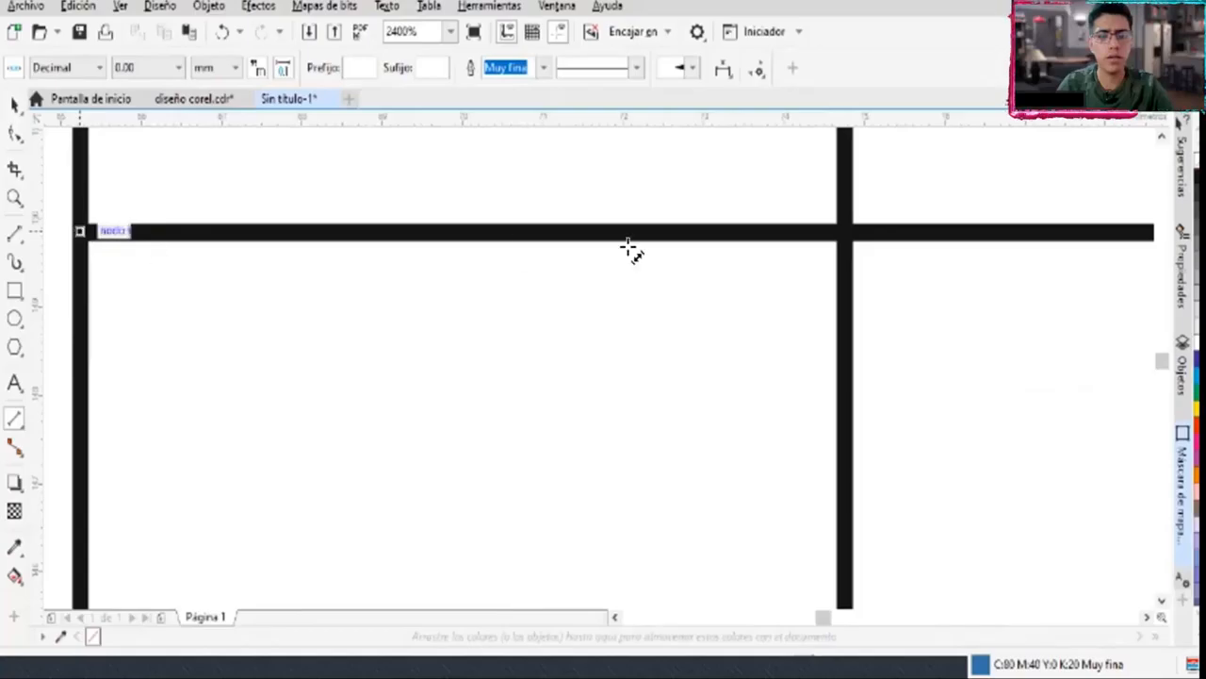
{"action": "left_click_drag", "start_coordinate": [81, 230], "coordinate": [845, 231]}
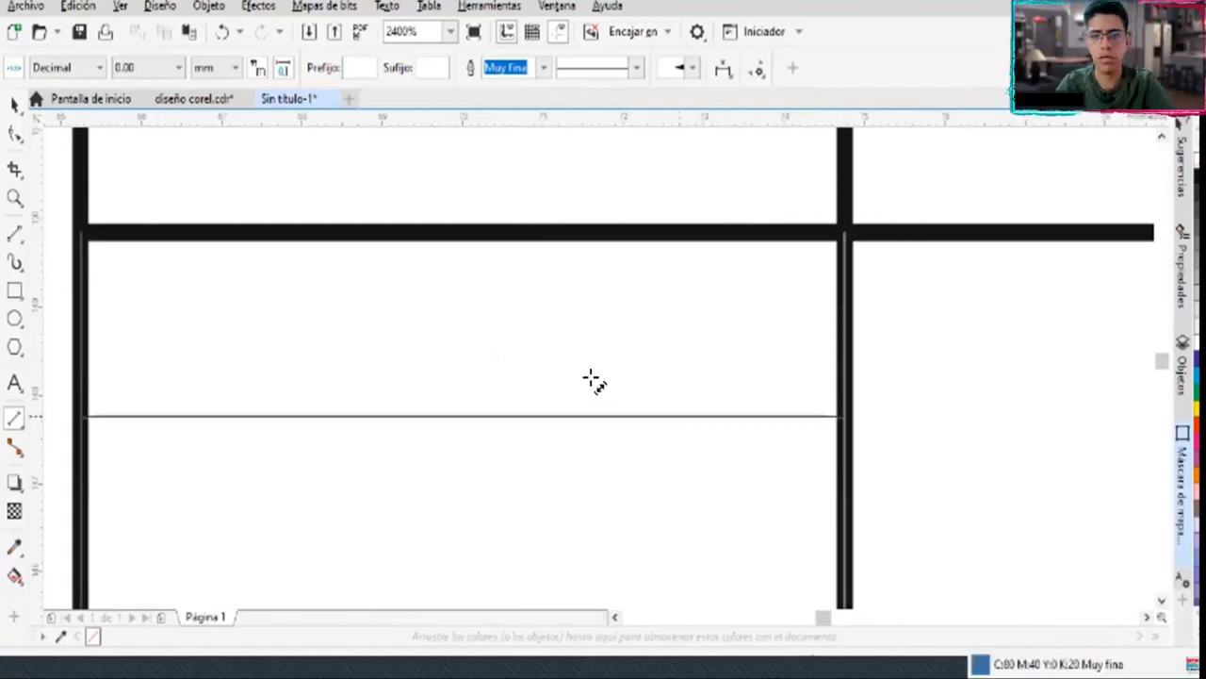
{"action": "left_click", "coordinate": [606, 396]}
{"action": "key", "text": "Delete"}
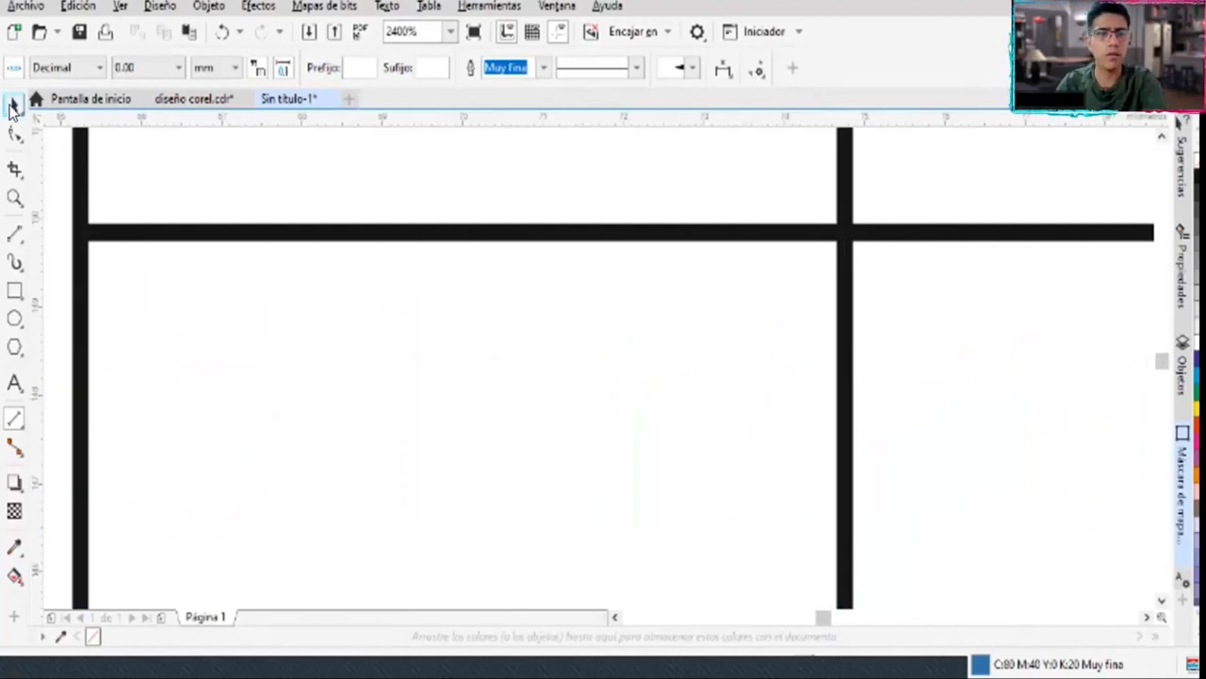
Move the first inner vertical line right to X 76.655 mm
{"action": "left_click", "coordinate": [14, 103]}
{"action": "left_click", "coordinate": [845, 396]}
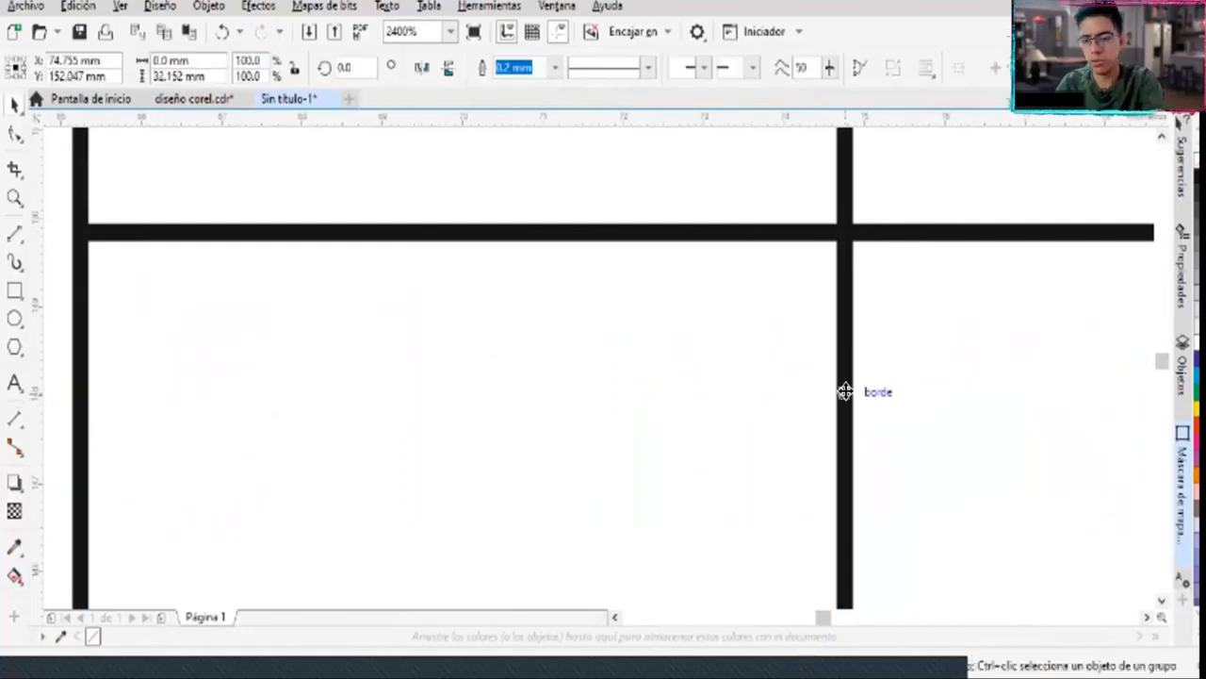
{"action": "key", "text": "Right"}
{"action": "key", "text": "Right"}
{"action": "key", "text": "Right"}
{"action": "key", "text": "Right"}
{"action": "key", "text": "Right"}
{"action": "key", "text": "Right"}
{"action": "key", "text": "Right"}
{"action": "key", "text": "Right"}
{"action": "key", "text": "Right"}
{"action": "key", "text": "Right"}
{"action": "key", "text": "Right"}
{"action": "key", "text": "Right"}
{"action": "key", "text": "Right"}
{"action": "key", "text": "Right"}
{"action": "key", "text": "Right"}
{"action": "key", "text": "Right"}
{"action": "key", "text": "Right"}
{"action": "key", "text": "Right"}
{"action": "key", "text": "Right"}
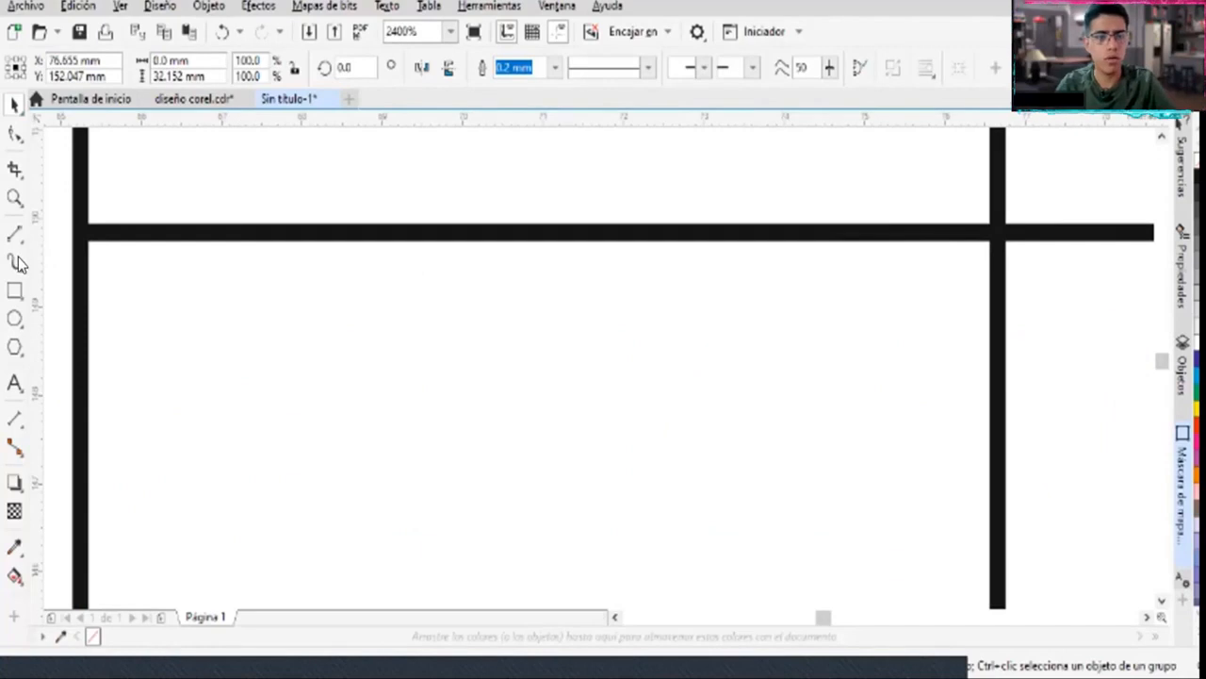
Place a horizontal parallel dimension of about 9.56 mm from the third inner line's left end node along that line
{"action": "left_click", "coordinate": [14, 417]}
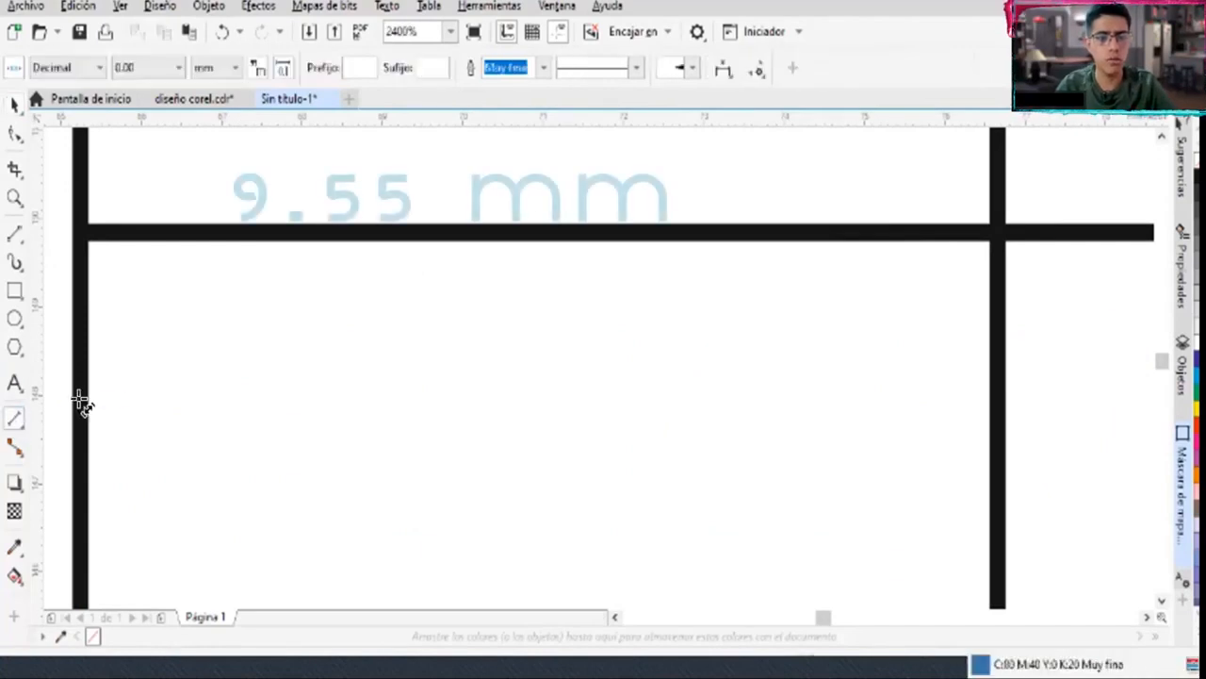
{"action": "mouse_move", "coordinate": [86, 231]}
{"action": "left_mouse_down"}
{"action": "mouse_move", "coordinate": [875, 232]}
{"action": "mouse_move", "coordinate": [829, 226]}
{"action": "mouse_move", "coordinate": [859, 226]}
{"action": "mouse_move", "coordinate": [848, 228]}
{"action": "left_mouse_up"}
{"action": "left_click", "coordinate": [786, 321]}
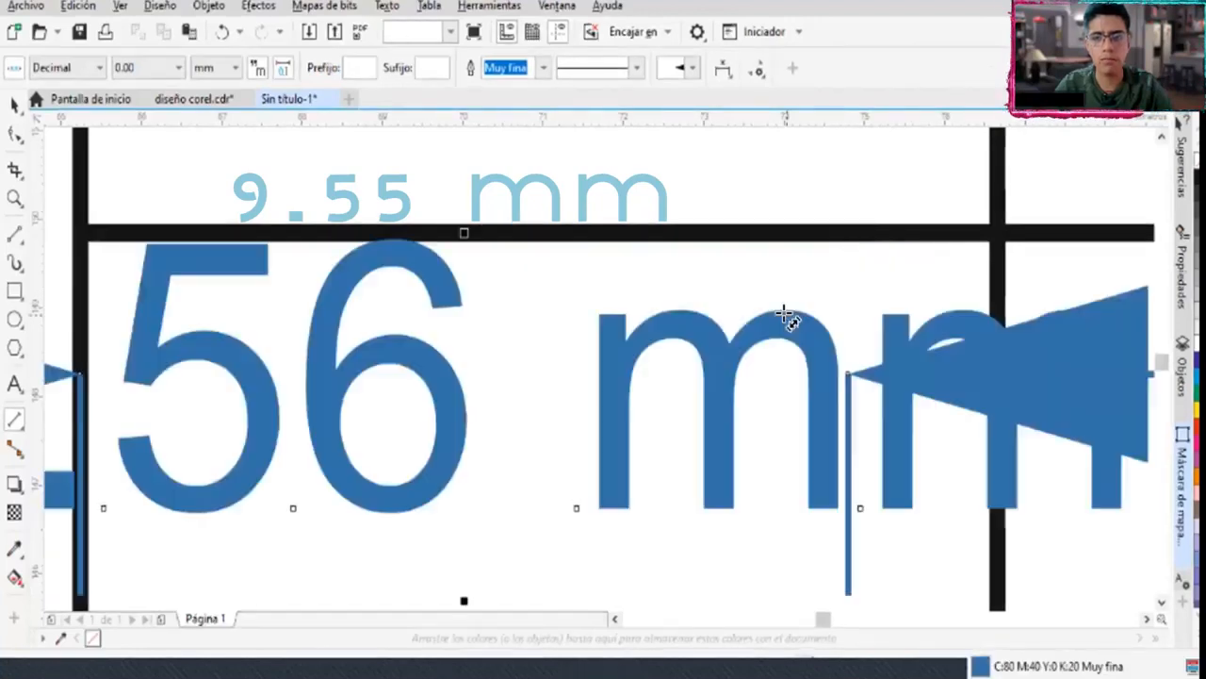
{"action": "left_click", "coordinate": [15, 132]}
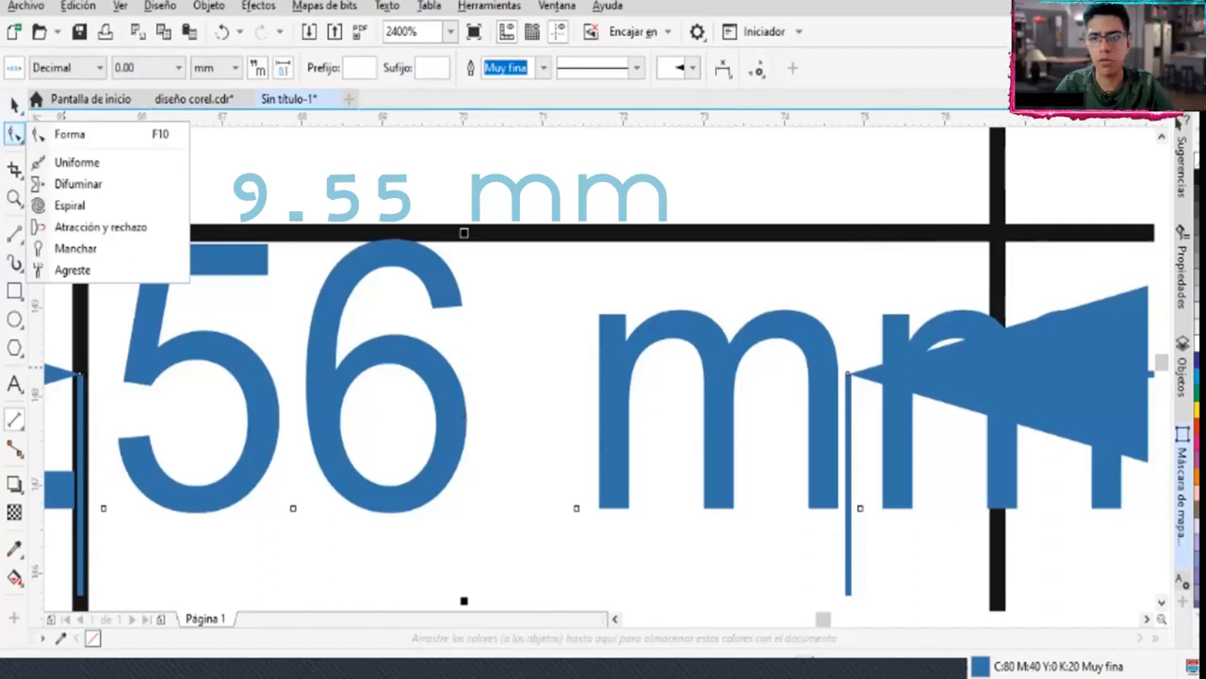
{"action": "left_click", "coordinate": [1002, 220]}
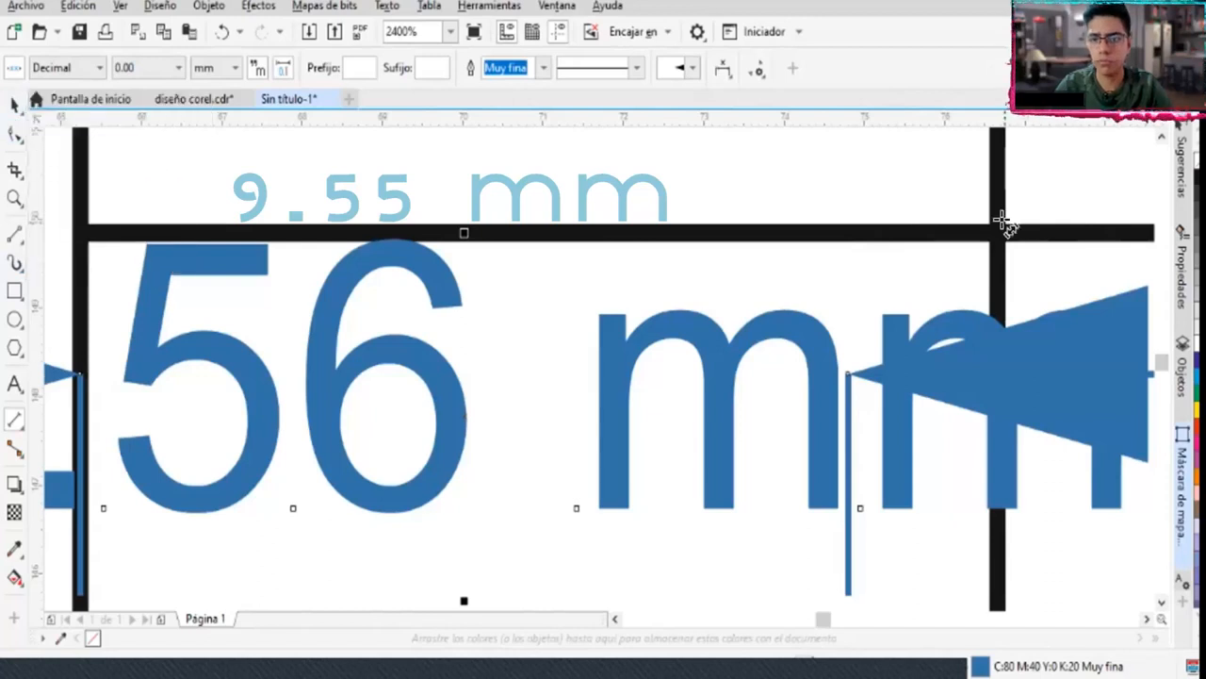
Shift the first inner vertical line to X 74.755 mm, matching the dimension's right end, and delete the dimension
{"action": "left_click", "coordinate": [13, 106]}
{"action": "left_click", "coordinate": [997, 175]}
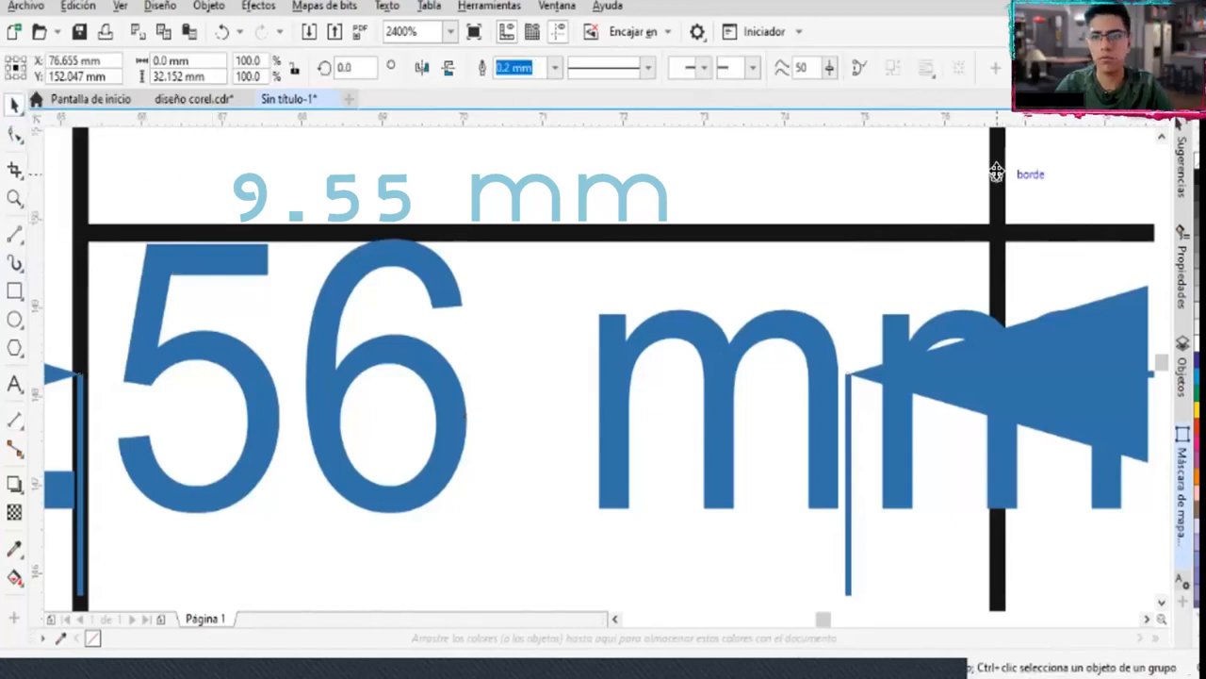
{"action": "key", "text": "Left"}
{"action": "key", "text": "Left"}
{"action": "key", "text": "Left"}
{"action": "key", "text": "Left"}
{"action": "key", "text": "Left"}
{"action": "key", "text": "Left"}
{"action": "key", "text": "Left"}
{"action": "key", "text": "Left"}
{"action": "key", "text": "Left"}
{"action": "key", "text": "Left"}
{"action": "key", "text": "Left"}
{"action": "key", "text": "Left"}
{"action": "key", "text": "Left"}
{"action": "key", "text": "Left"}
{"action": "key", "text": "Left"}
{"action": "key", "text": "Left"}
{"action": "key", "text": "Left"}
{"action": "key", "text": "Left"}
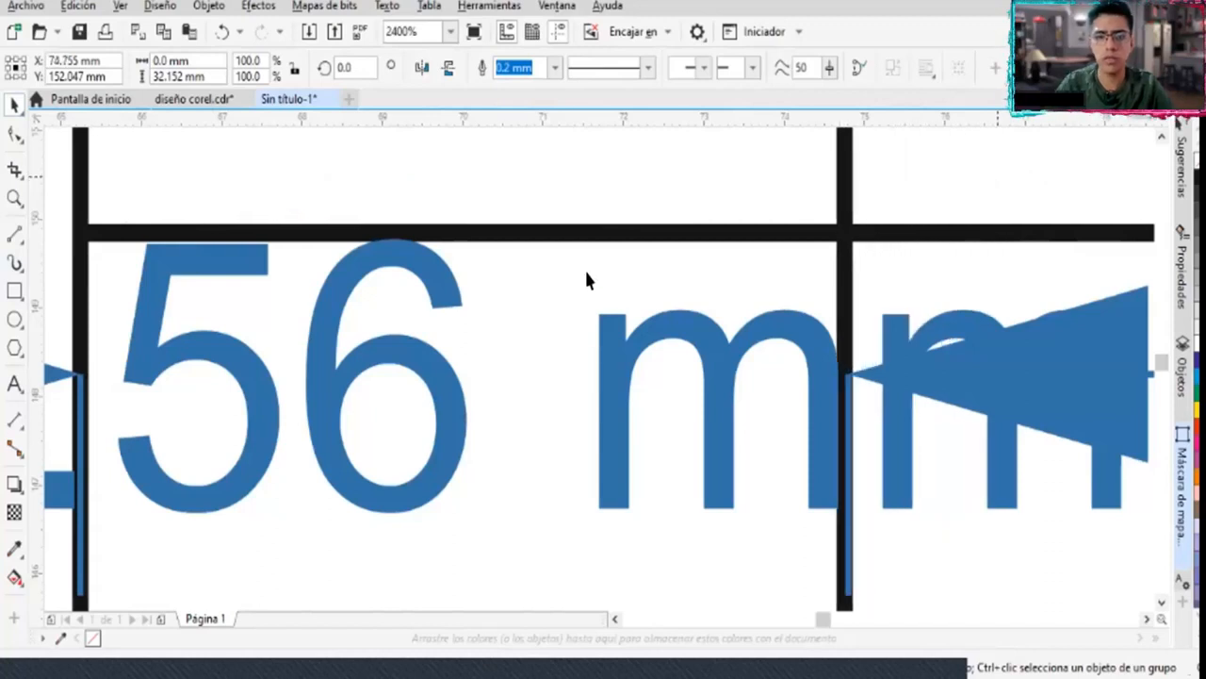
{"action": "scroll", "coordinate": [900, 235], "scroll_direction": "down", "scroll_amount": 5}
{"action": "left_click", "coordinate": [726, 329]}
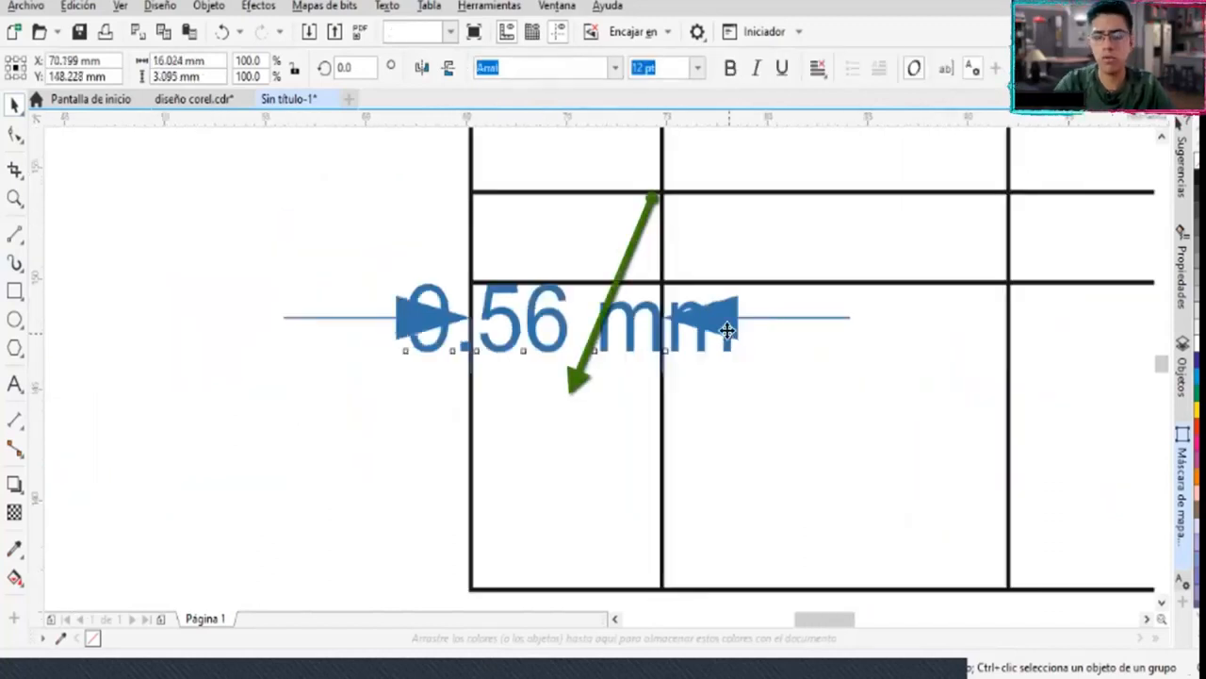
{"action": "key", "text": "Delete"}
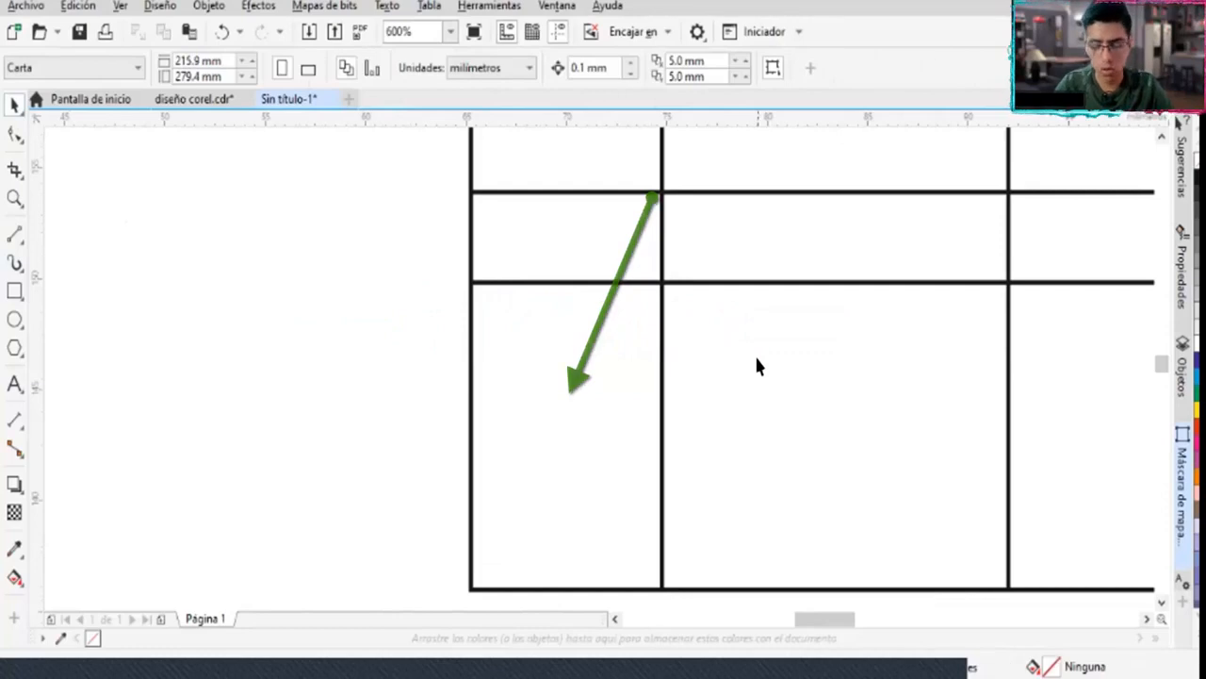
Place a horizontal parallel dimension of about 10.20 mm from the first inner vertical line toward the second one
{"action": "scroll", "coordinate": [919, 360], "scroll_direction": "up", "scroll_amount": 2}
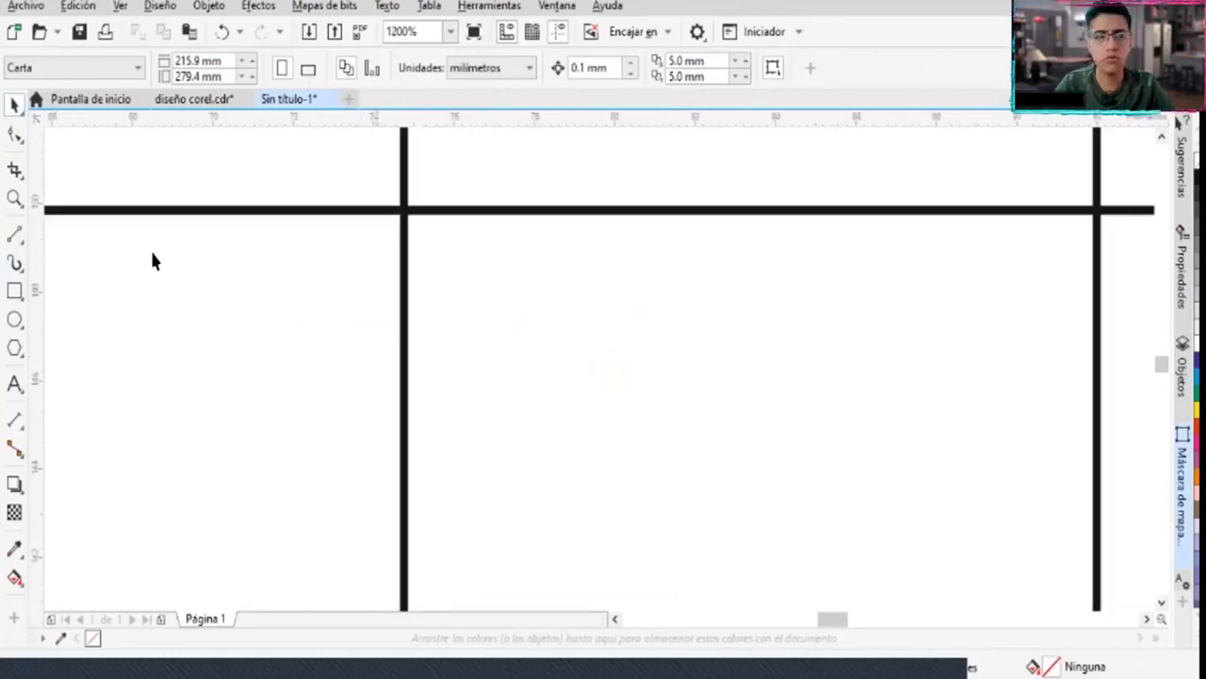
{"action": "left_click", "coordinate": [14, 423]}
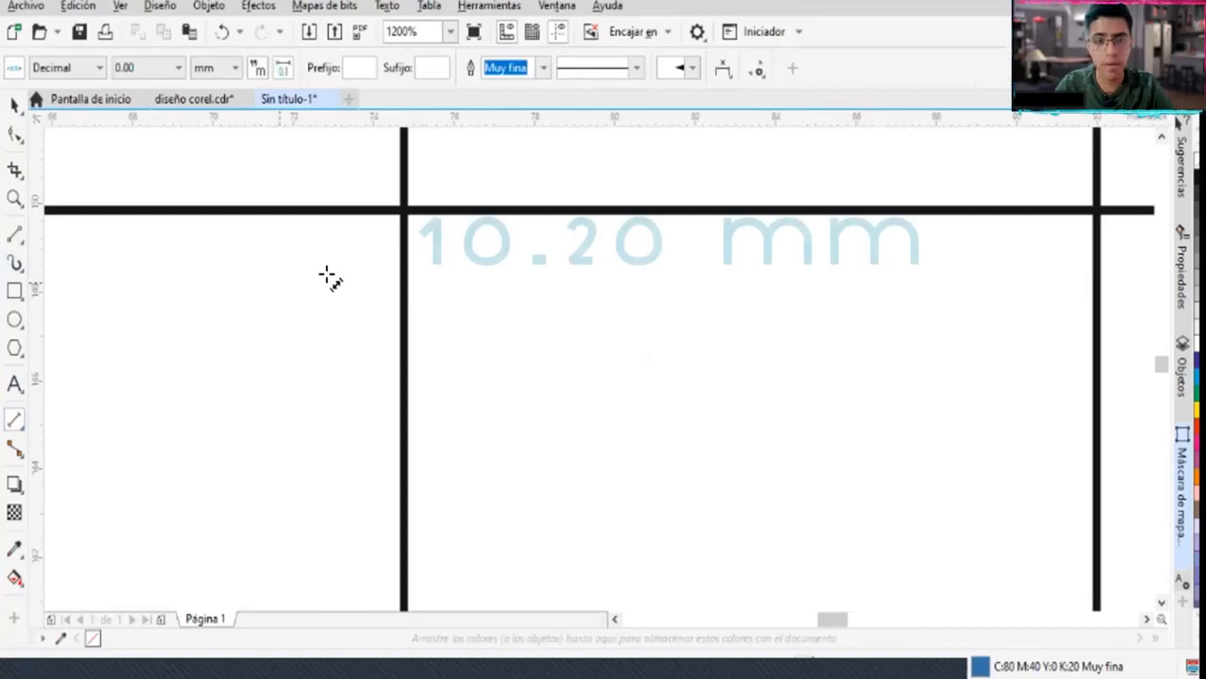
{"action": "left_click", "coordinate": [401, 210]}
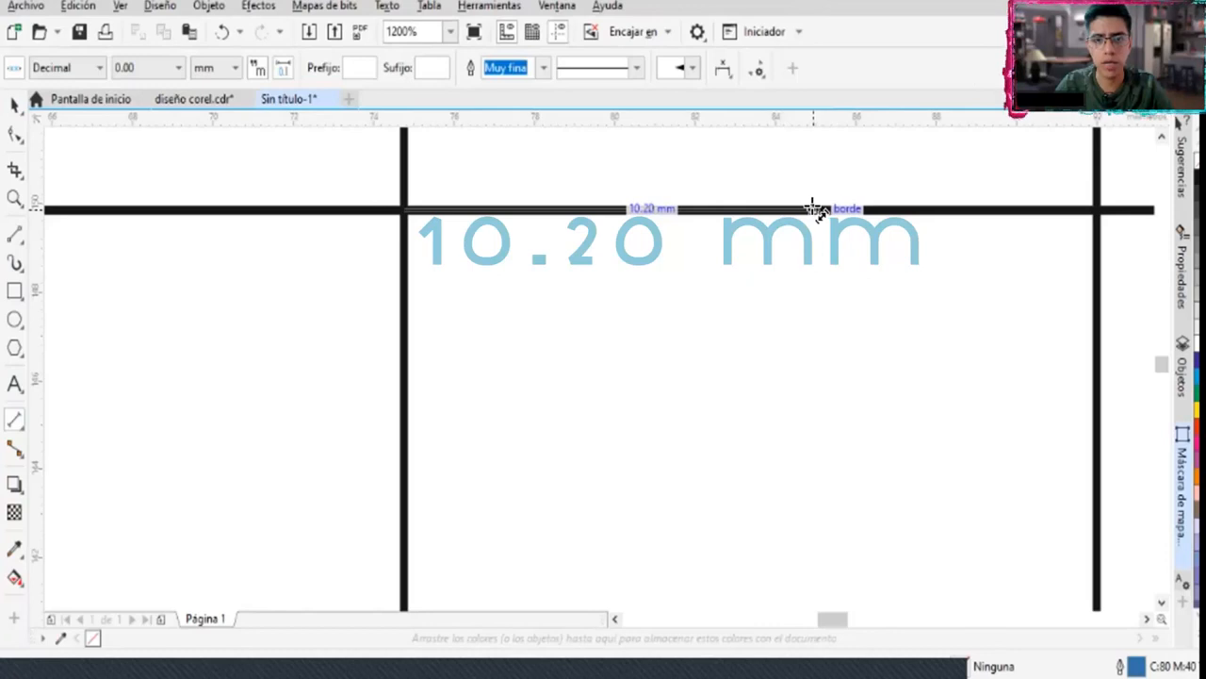
{"action": "left_click", "coordinate": [812, 209]}
{"action": "left_click", "coordinate": [796, 479]}
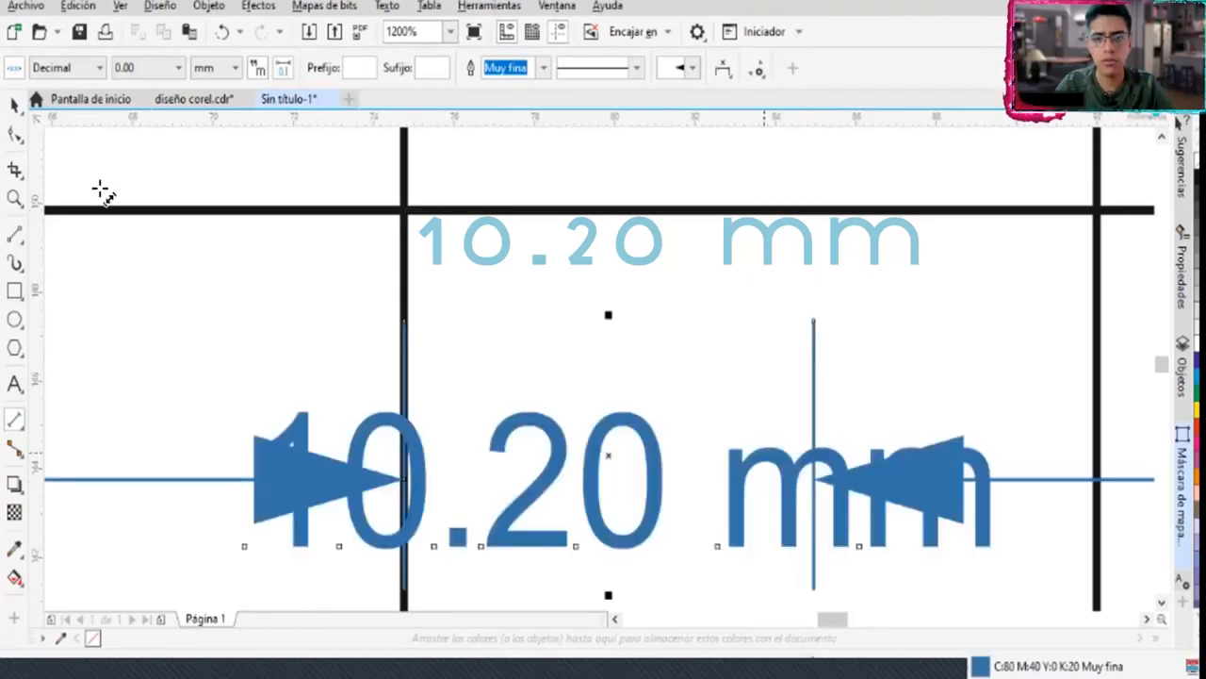
Move the second inner vertical line left to X 84.897 mm, at the 10.20 mm dimension's right end
{"action": "left_click", "coordinate": [1098, 328]}
{"action": "key", "text": "Left"}
{"action": "key", "text": "Left"}
{"action": "key", "text": "Left"}
{"action": "key", "text": "Left"}
{"action": "key", "text": "Left"}
{"action": "key", "text": "Left"}
{"action": "key", "text": "Left"}
{"action": "key", "text": "Left"}
{"action": "key", "text": "Left"}
{"action": "key", "text": "Left"}
{"action": "key", "text": "Left"}
{"action": "key", "text": "Left"}
{"action": "key", "text": "Left"}
{"action": "key", "text": "Left"}
{"action": "key", "text": "Left"}
{"action": "key", "text": "Left"}
{"action": "key", "text": "Left"}
{"action": "key", "text": "Left"}
{"action": "key", "text": "Left"}
{"action": "key", "text": "Left"}
{"action": "key", "text": "Left"}
{"action": "key", "text": "Left"}
{"action": "key", "text": "Left"}
{"action": "key", "text": "Left"}
{"action": "key", "text": "Left"}
{"action": "key", "text": "Left"}
{"action": "key", "text": "Left"}
{"action": "key", "text": "Left"}
{"action": "key", "text": "Left"}
{"action": "key", "text": "Left"}
{"action": "key", "text": "Left"}
{"action": "key", "text": "Left"}
{"action": "key", "text": "Left"}
{"action": "key", "text": "Left"}
{"action": "key", "text": "Left"}
{"action": "key", "text": "Left"}
{"action": "key", "text": "Left"}
{"action": "key", "text": "Left"}
{"action": "key", "text": "Left"}
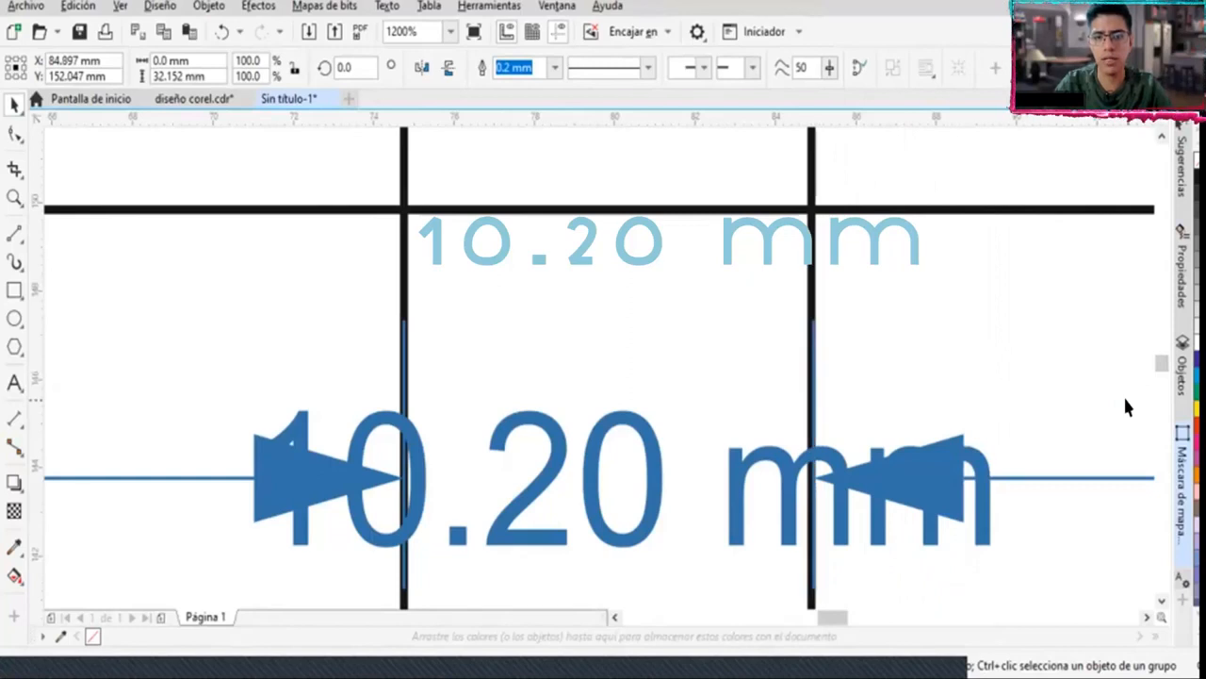
Nudge the second inner vertical line 0.1 mm right onto the 10.20 mm dimension's end and delete that dimension
{"action": "key", "text": "Right"}
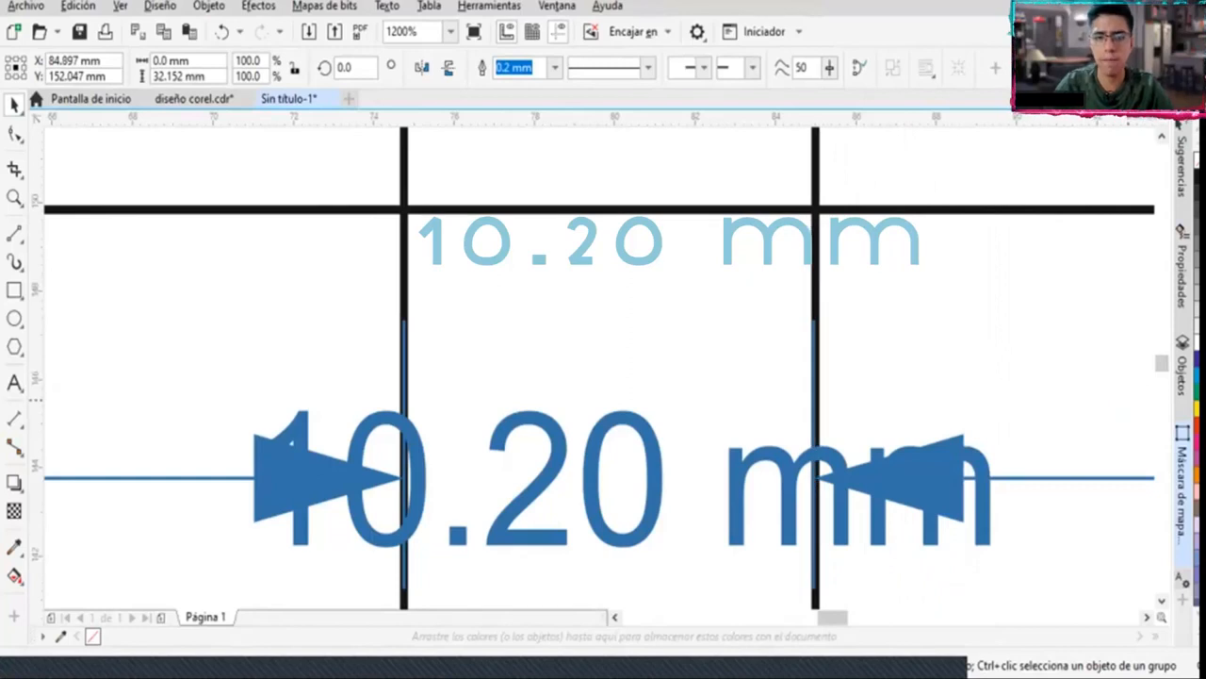
{"action": "left_click", "coordinate": [974, 524]}
{"action": "key", "text": "Delete"}
{"action": "scroll", "coordinate": [943, 509], "scroll_direction": "down", "scroll_amount": 2}
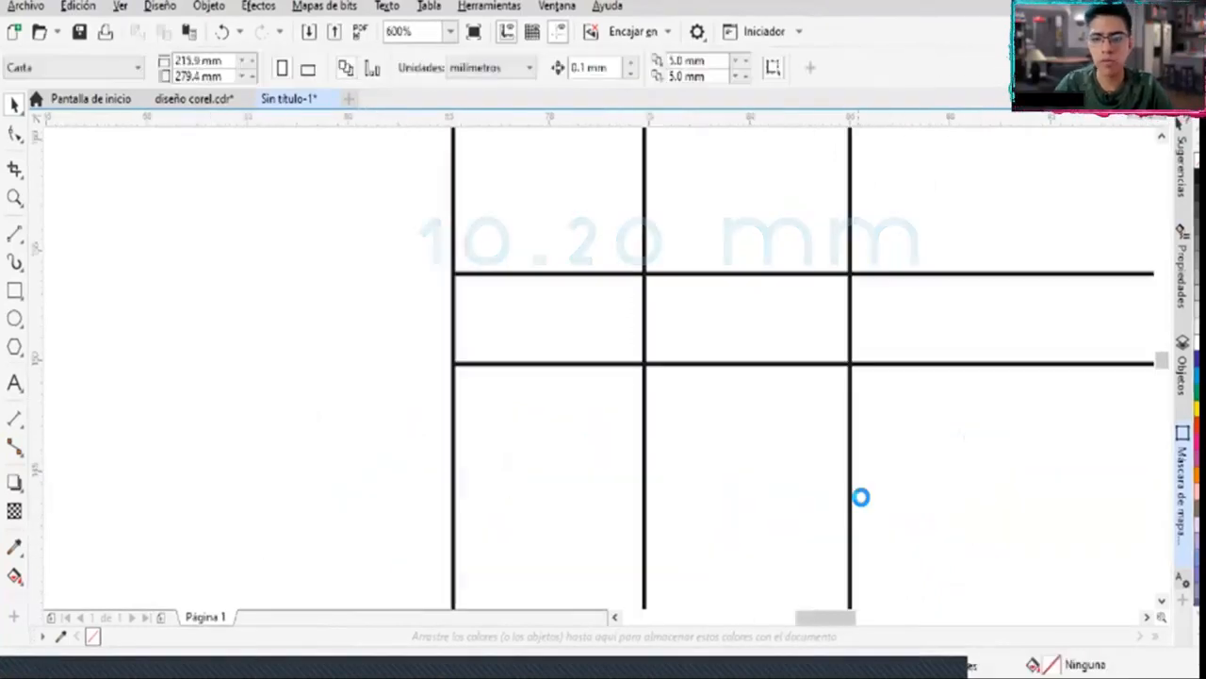
{"action": "scroll", "coordinate": [1004, 471], "scroll_direction": "up", "scroll_amount": 1}
{"action": "scroll", "coordinate": [1005, 471], "scroll_direction": "up", "scroll_amount": 1}
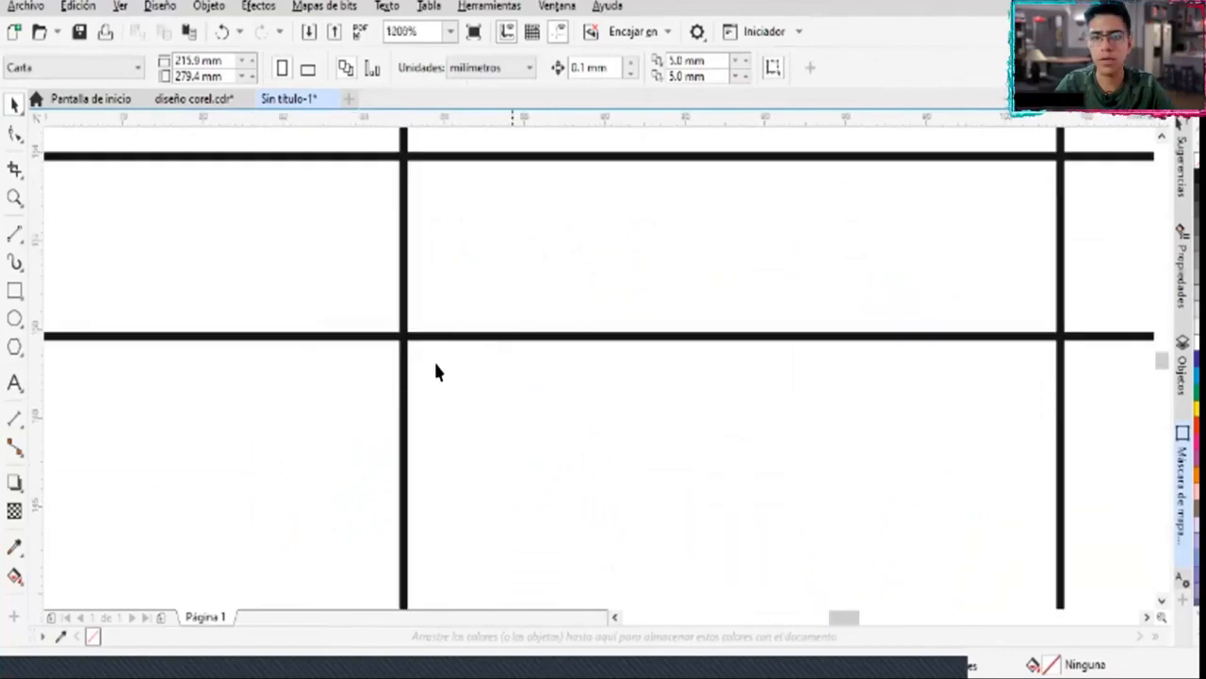
{"action": "left_click", "coordinate": [13, 420]}
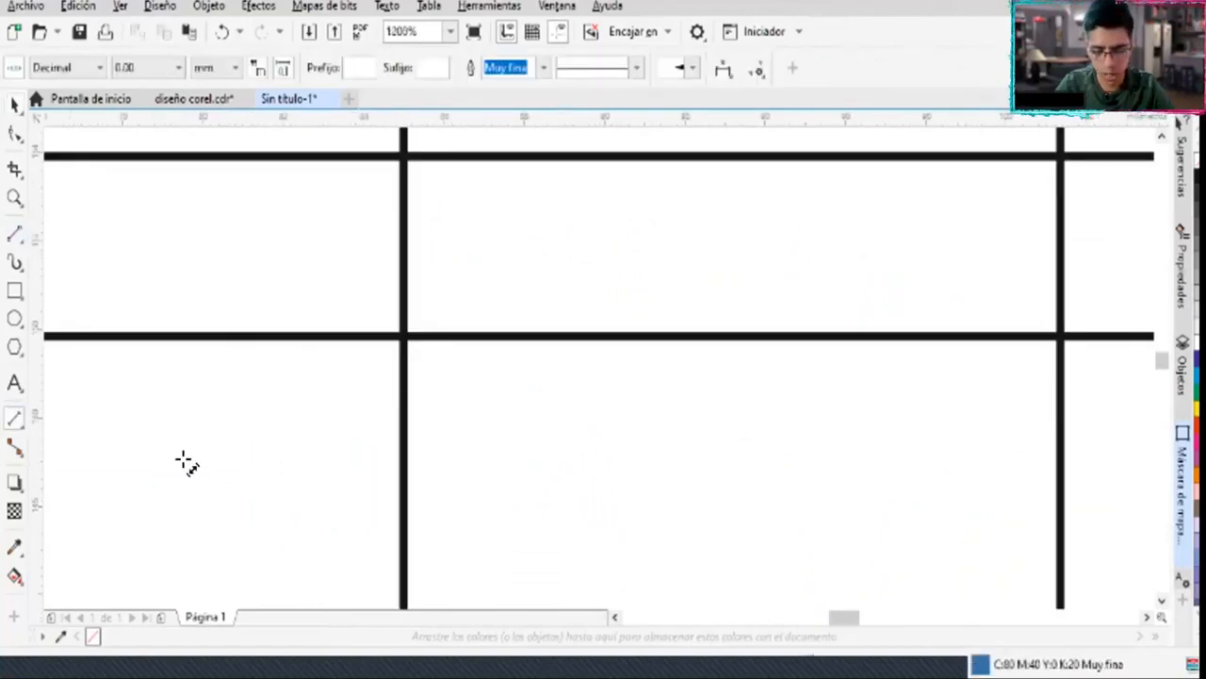
{"action": "left_click", "coordinate": [403, 334]}
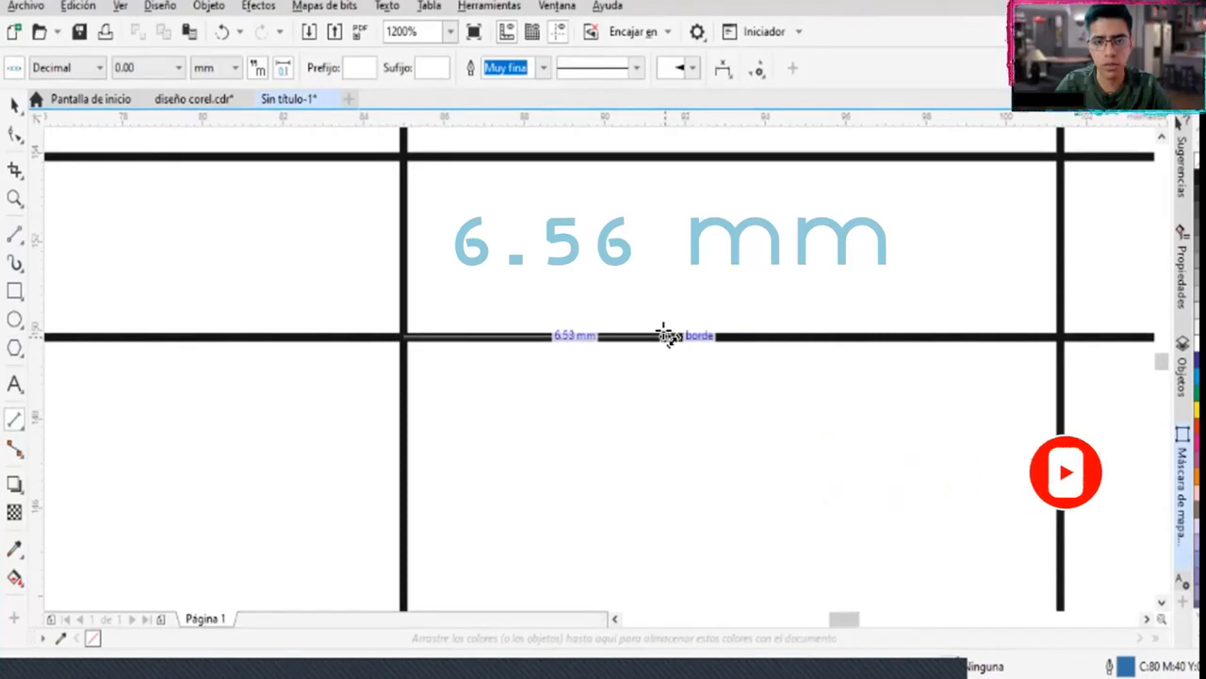
{"action": "left_click_drag", "start_coordinate": [670, 336], "coordinate": [668, 336]}
{"action": "left_click", "coordinate": [659, 433]}
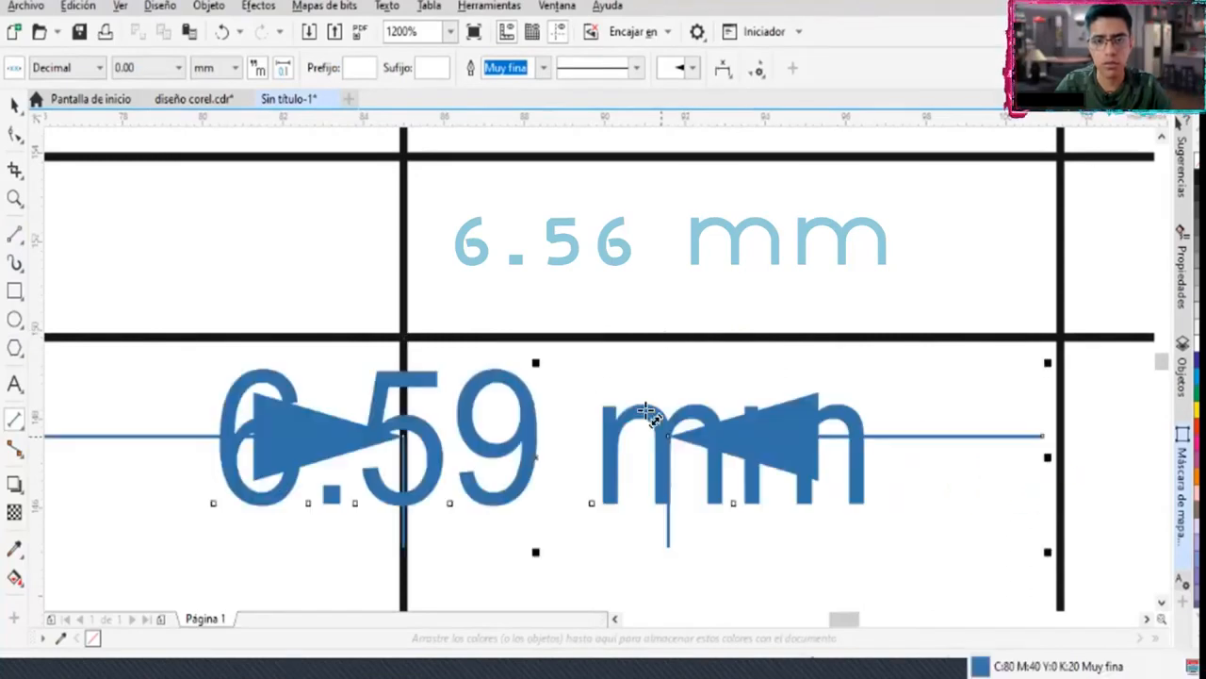
{"action": "scroll", "coordinate": [586, 380], "scroll_direction": "up", "scroll_amount": 1}
{"action": "key", "text": "Delete"}
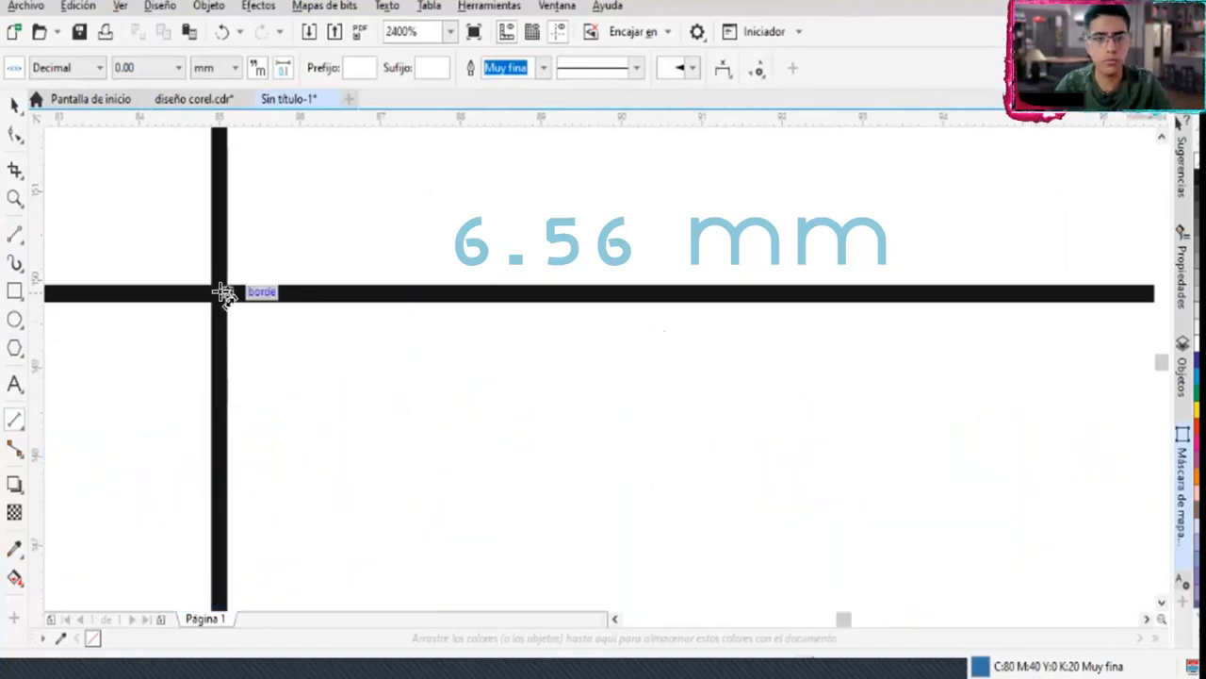
Place a horizontal parallel dimension of about 6.56 mm from the second inner vertical line toward the third one
{"action": "left_click_drag", "start_coordinate": [219, 293], "coordinate": [746, 293]}
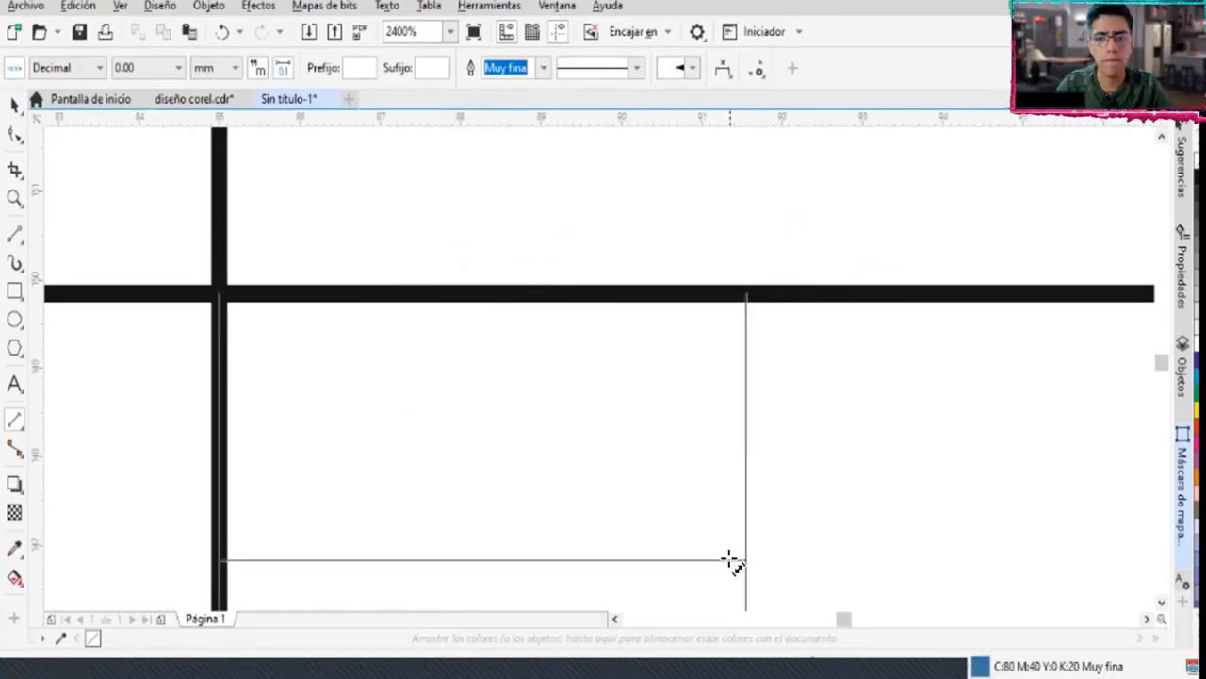
{"action": "left_click", "coordinate": [726, 556]}
{"action": "scroll", "coordinate": [700, 512], "scroll_direction": "down", "scroll_amount": 2}
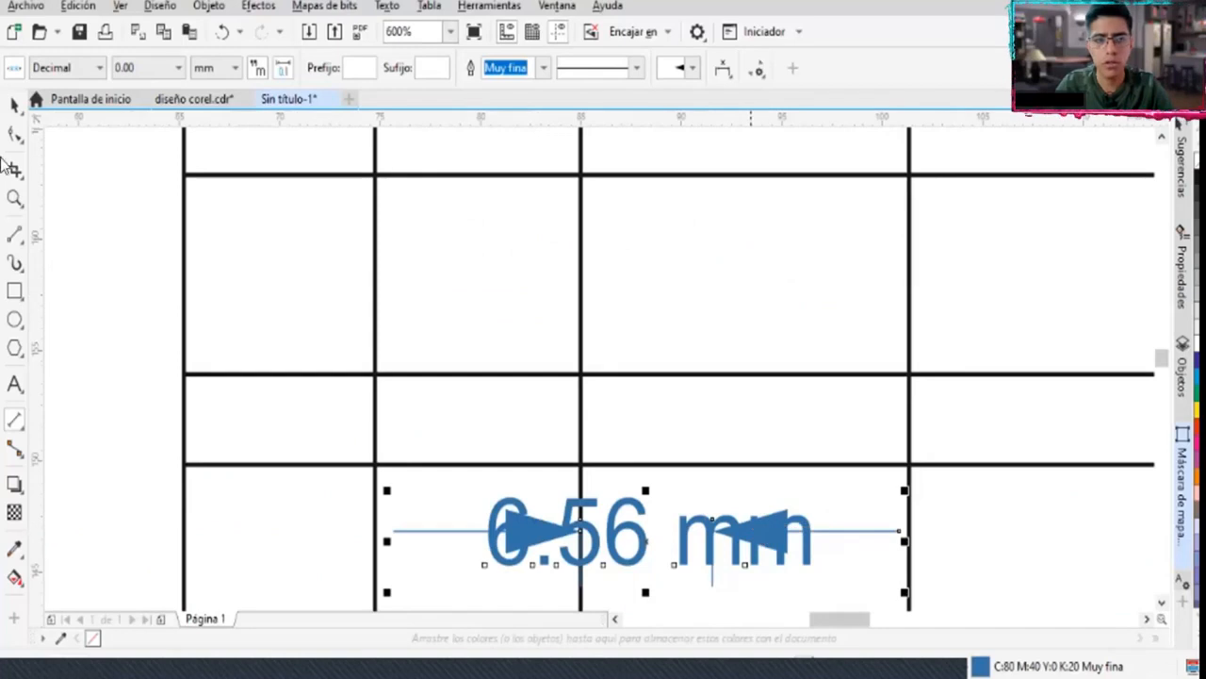
Move the third inner vertical line left to about X 91.6 mm, at the 6.56 mm dimension's right end
{"action": "left_click", "coordinate": [12, 107]}
{"action": "left_click", "coordinate": [909, 320]}
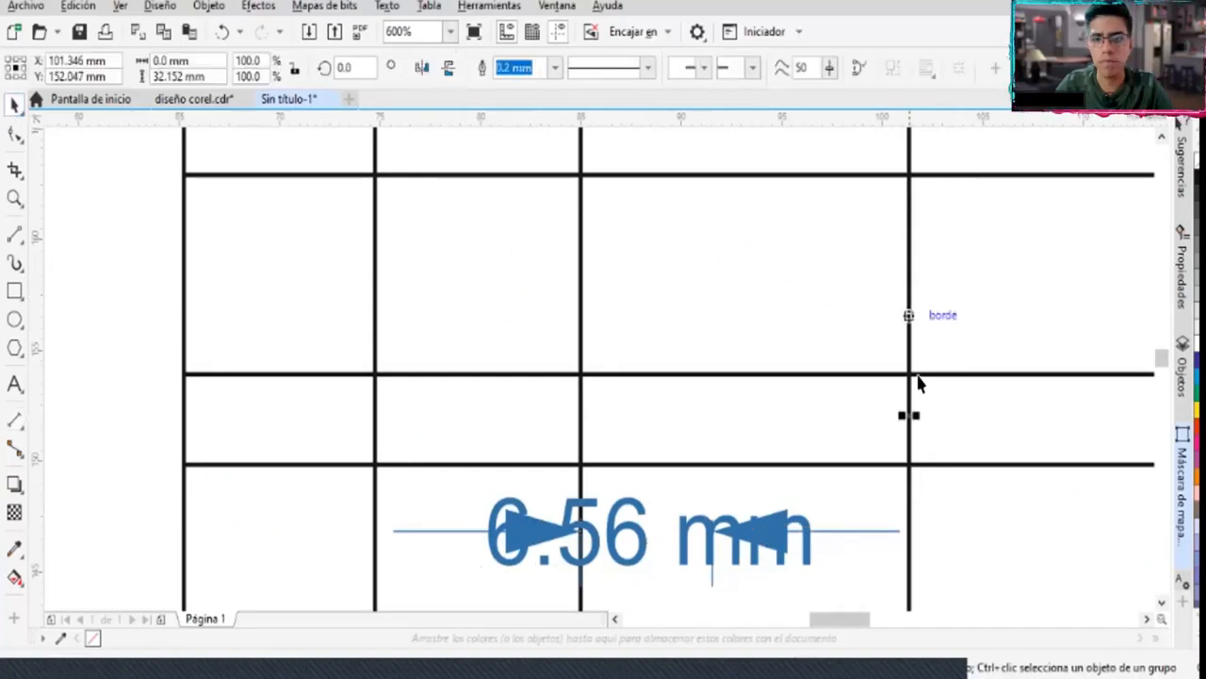
{"action": "key", "text": "Left"}
{"action": "key", "text": "Left"}
{"action": "key", "text": "Left"}
{"action": "key", "text": "Left"}
{"action": "key", "text": "Left"}
{"action": "key", "text": "Left"}
{"action": "key", "text": "Left"}
{"action": "key", "text": "Left"}
{"action": "key", "text": "Left"}
{"action": "key", "text": "Left"}
{"action": "key", "text": "Left"}
{"action": "key", "text": "Left"}
{"action": "key", "text": "Left"}
{"action": "key", "text": "Left"}
{"action": "key", "text": "Left"}
{"action": "key", "text": "Left"}
{"action": "key", "text": "Left"}
{"action": "key", "text": "Left"}
{"action": "key", "text": "Left"}
{"action": "key", "text": "Left"}
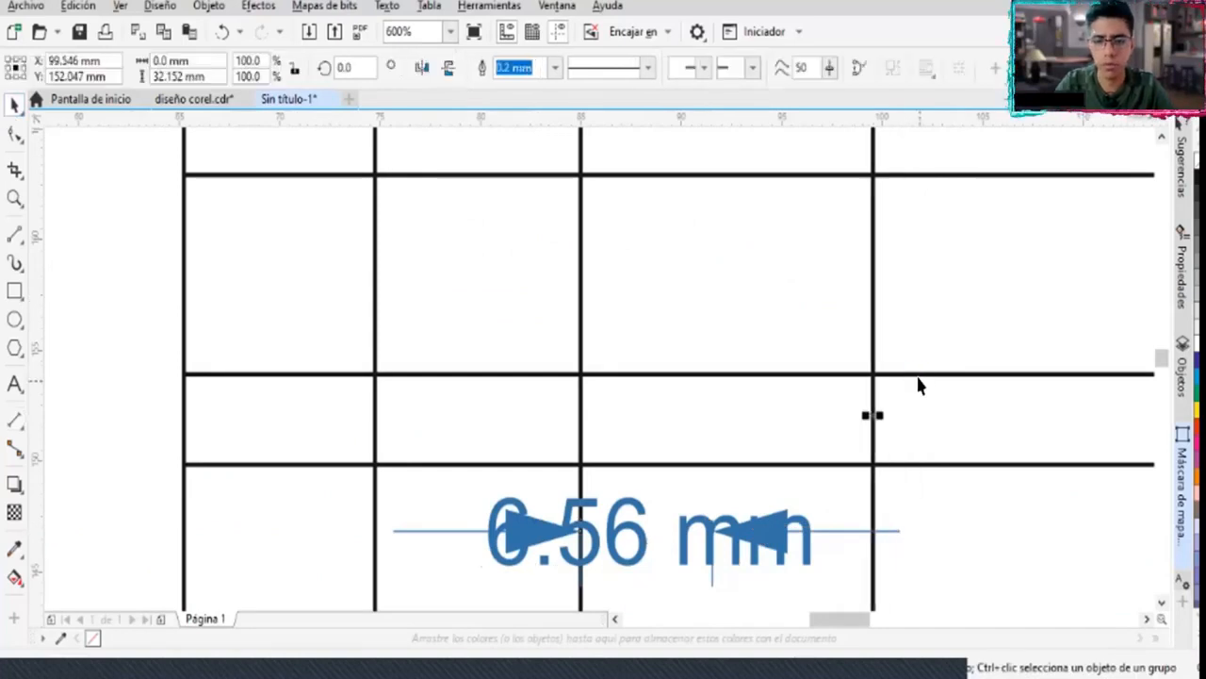
{"action": "key", "text": "Left"}
{"action": "key", "text": "Left"}
{"action": "key", "text": "Left"}
{"action": "key", "text": "Left"}
{"action": "key", "text": "Left"}
{"action": "key", "text": "Left"}
{"action": "key", "text": "Left"}
{"action": "key", "text": "Left"}
{"action": "key", "text": "Left"}
{"action": "key", "text": "Left"}
{"action": "key", "text": "Left"}
{"action": "key", "text": "Left"}
{"action": "key", "text": "Left"}
{"action": "key", "text": "Left"}
{"action": "key", "text": "Left"}
{"action": "key", "text": "Left"}
{"action": "key", "text": "Left"}
{"action": "key", "text": "Left"}
{"action": "key", "text": "Left"}
{"action": "key", "text": "Left"}
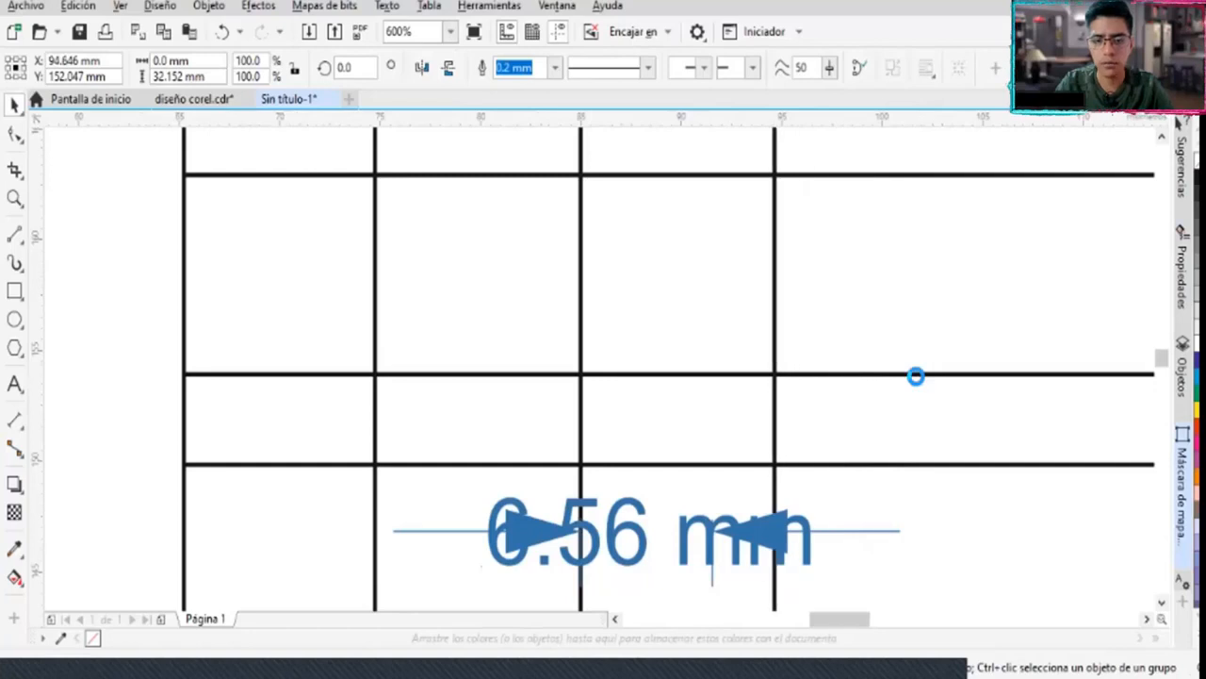
{"action": "key", "text": "Left"}
{"action": "key", "text": "Left"}
{"action": "key", "text": "Left"}
{"action": "key", "text": "Left"}
{"action": "key", "text": "Left"}
{"action": "key", "text": "Left"}
{"action": "key", "text": "Left"}
{"action": "key", "text": "Left"}
{"action": "key", "text": "Left"}
{"action": "key", "text": "Left"}
{"action": "key", "text": "Left"}
{"action": "key", "text": "Left"}
{"action": "key", "text": "Left"}
{"action": "key", "text": "Left"}
{"action": "key", "text": "Left"}
{"action": "key", "text": "Left"}
{"action": "key", "text": "Left"}
{"action": "key", "text": "Left"}
{"action": "key", "text": "Left"}
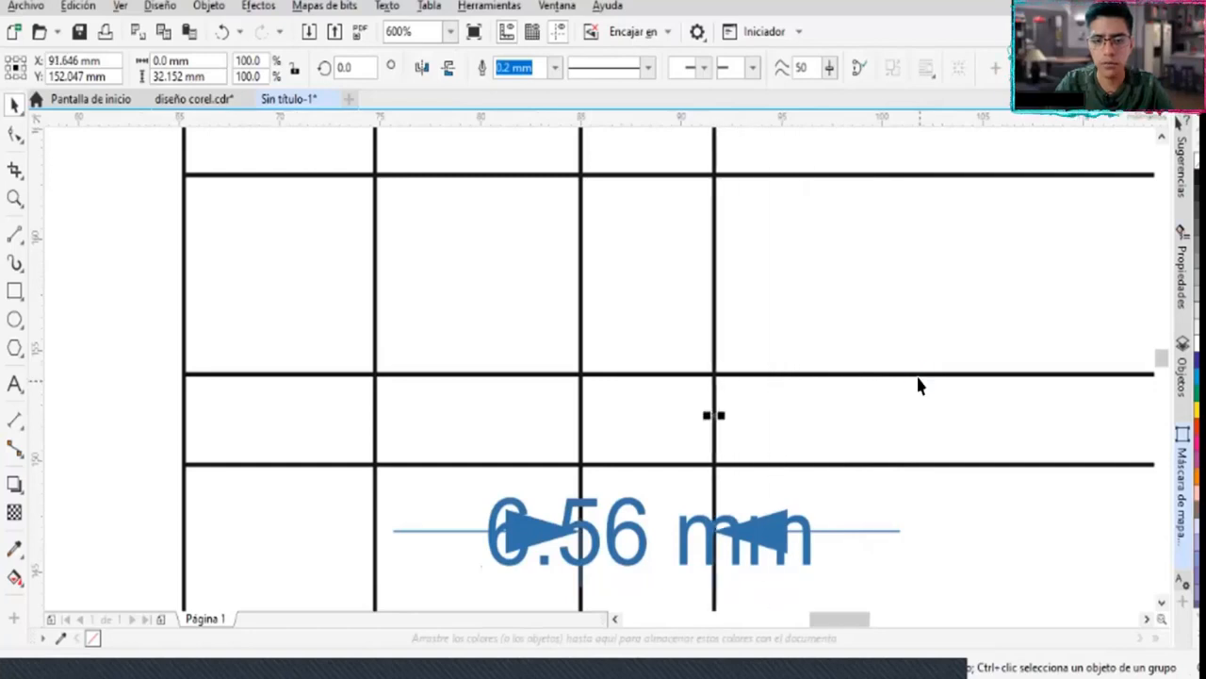
{"action": "left_click", "coordinate": [819, 531]}
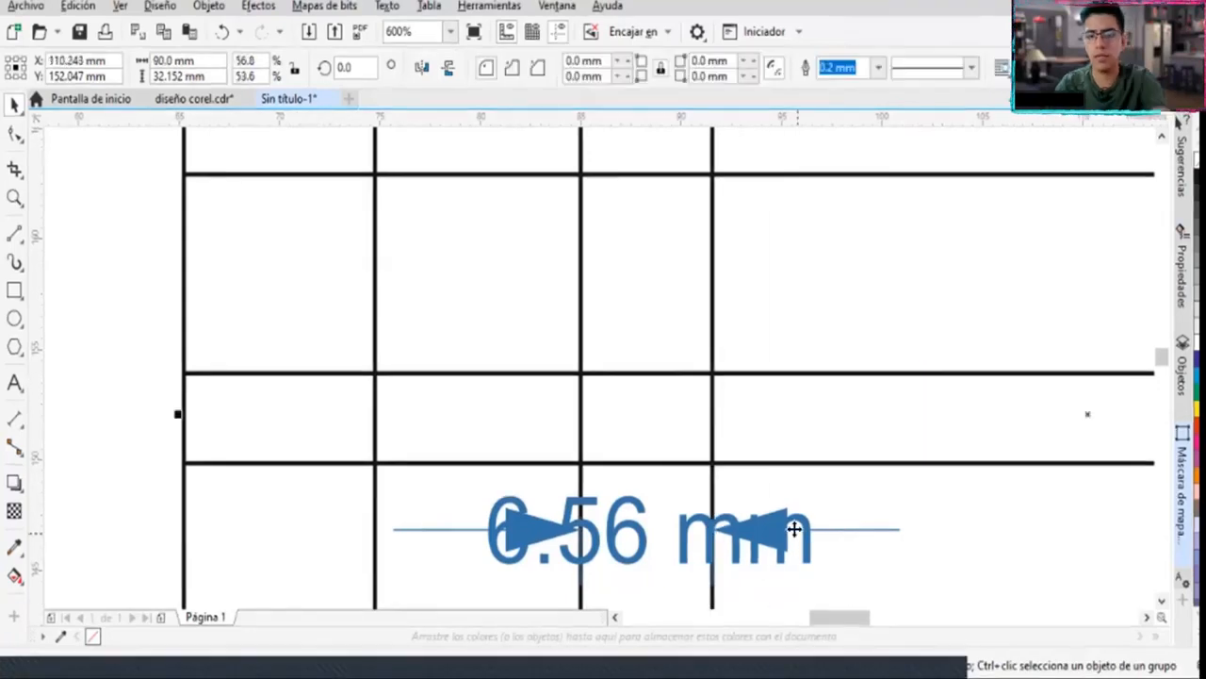
{"action": "key", "text": "Delete"}
{"action": "key", "text": "ctrl+z"}
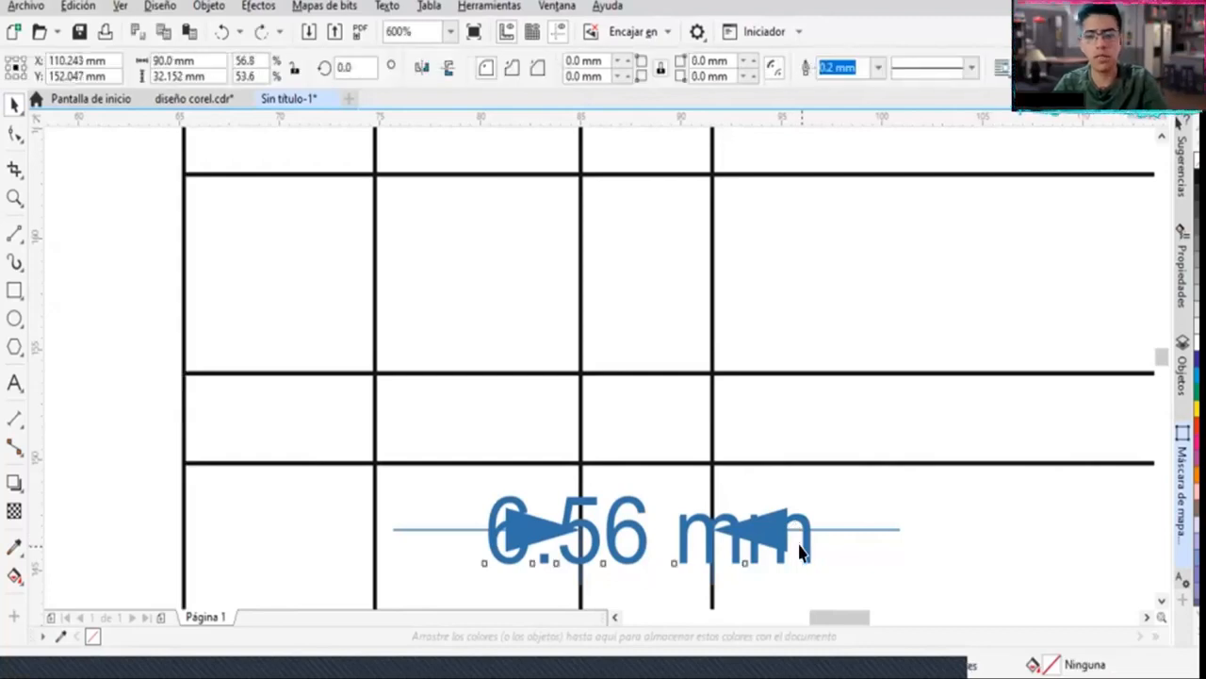
Delete the 6.56 mm dimension below the grid's third inner horizontal line
{"action": "left_click", "coordinate": [797, 546]}
{"action": "key", "text": "Delete"}
Draw a circle spanning from the rectangle's left edge to the second inner vertical line and from the second inner horizontal line to the bottom edge
{"action": "scroll", "coordinate": [794, 541], "scroll_direction": "down", "scroll_amount": 4}
{"action": "scroll", "coordinate": [863, 590], "scroll_direction": "up", "scroll_amount": 1}
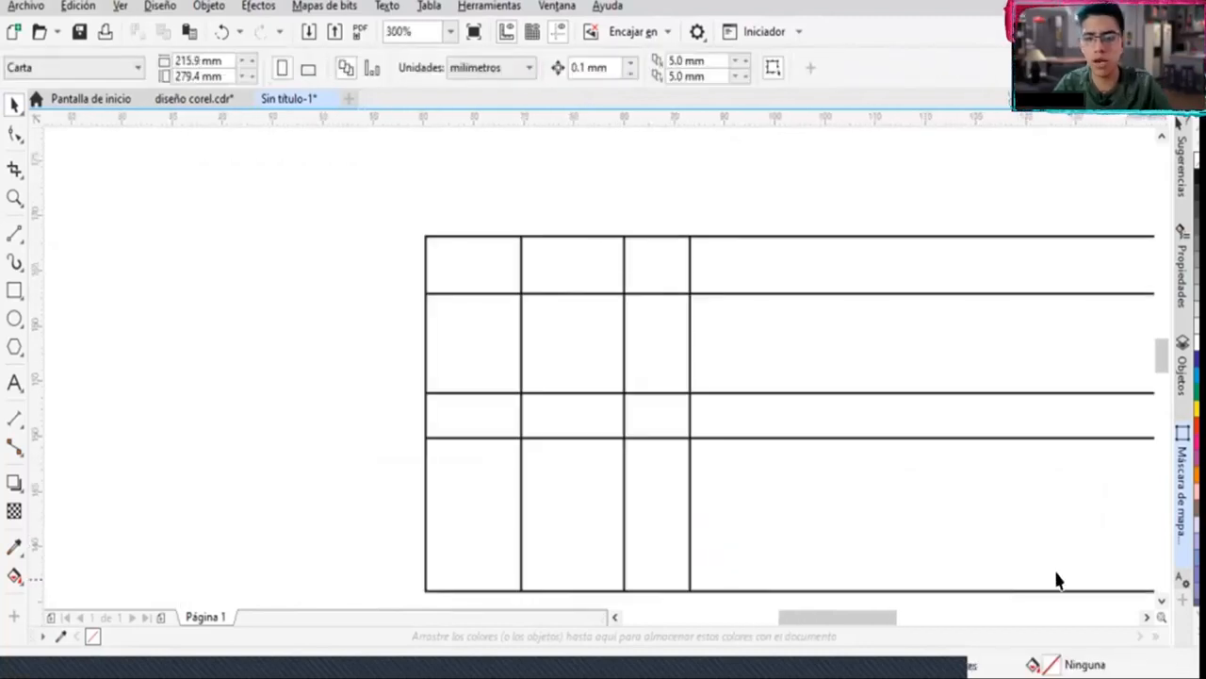
{"action": "left_click_drag", "start_coordinate": [851, 617], "coordinate": [878, 627]}
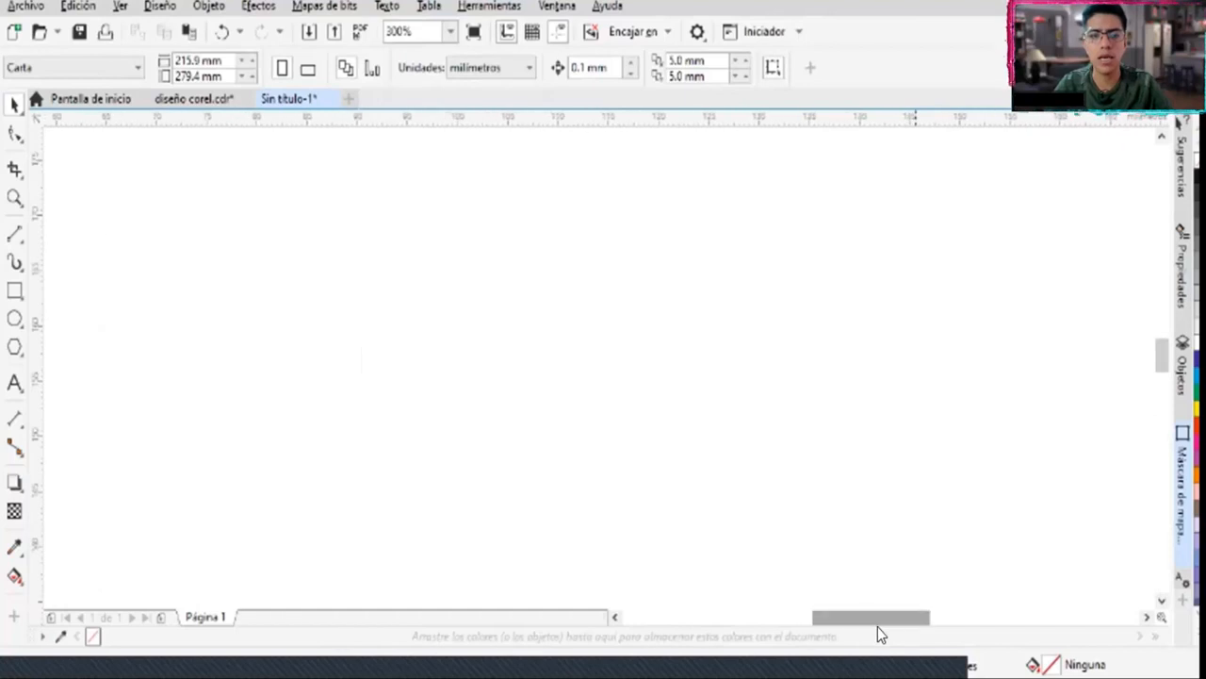
{"action": "scroll", "coordinate": [626, 571], "scroll_direction": "down", "scroll_amount": 1}
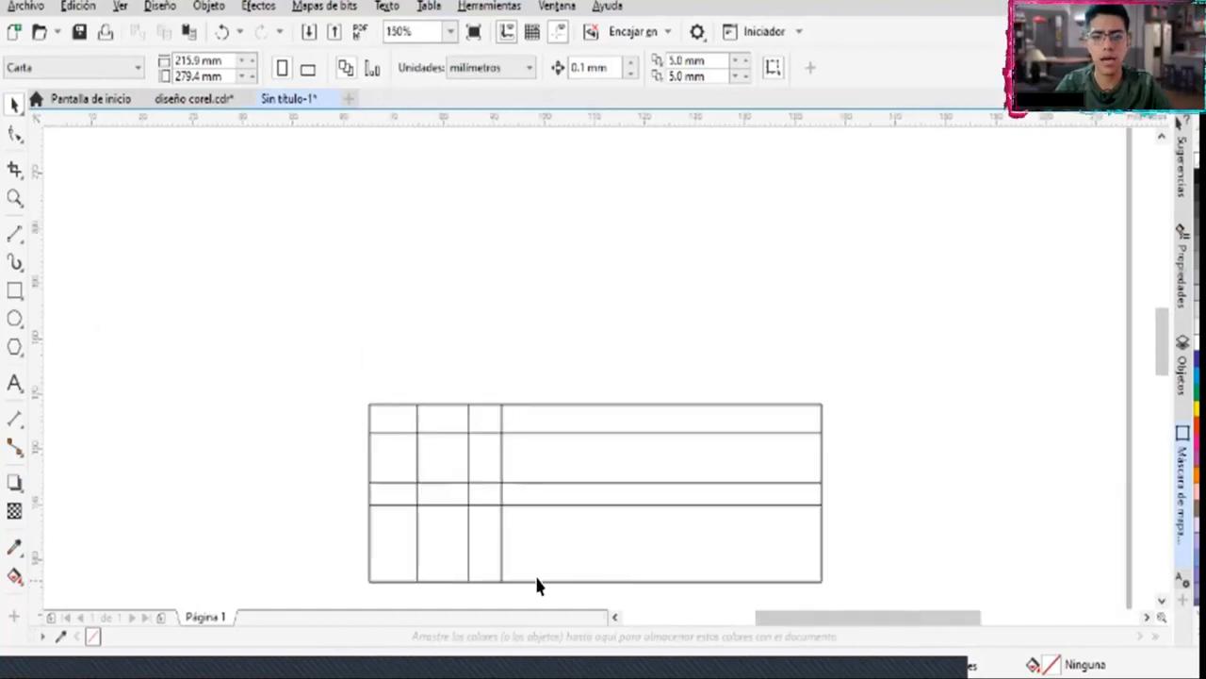
{"action": "scroll", "coordinate": [537, 584], "scroll_direction": "up", "scroll_amount": 1}
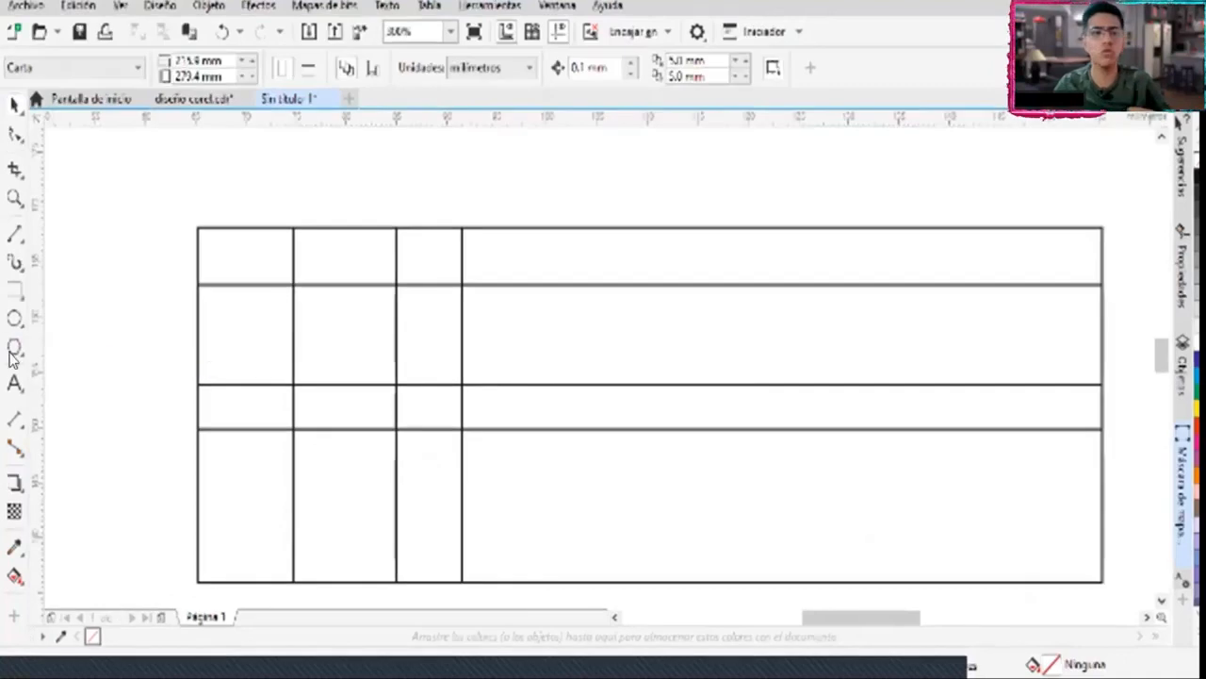
{"action": "left_click", "coordinate": [14, 319]}
{"action": "left_click_drag", "start_coordinate": [396, 384], "coordinate": [211, 528]}
{"action": "left_click_drag", "start_coordinate": [208, 425], "coordinate": [191, 426]}
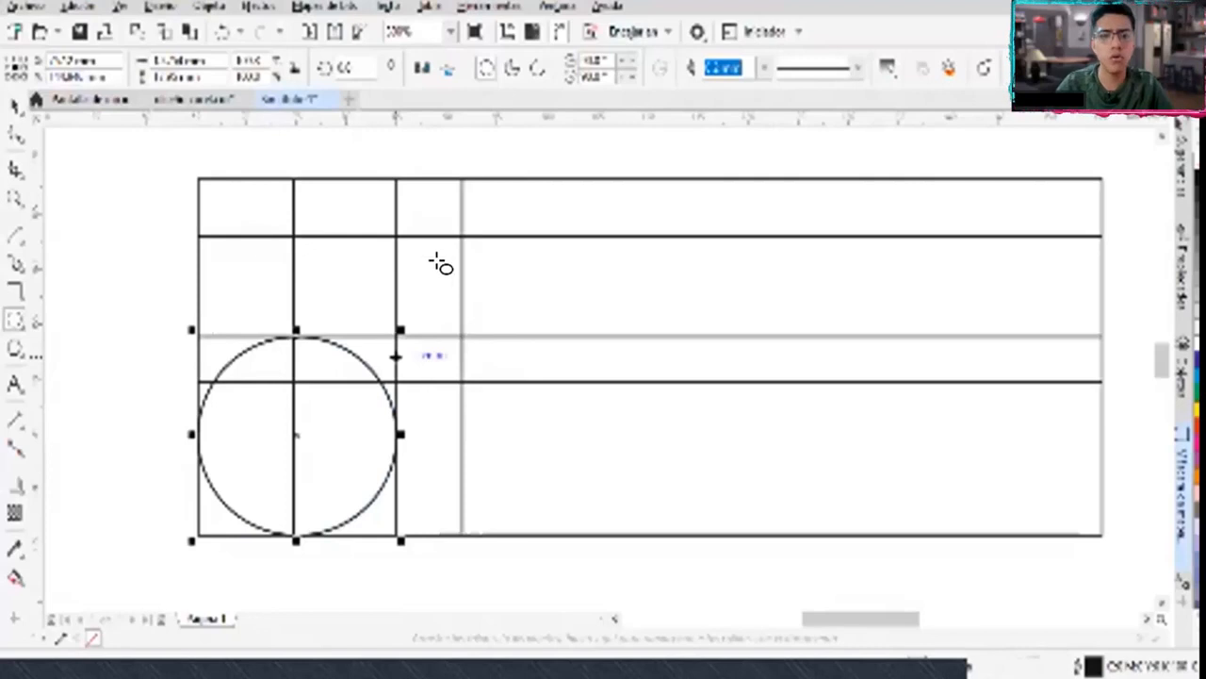
Draw an ellipse between the first and third inner vertical lines, from the first inner horizontal line to just below the third
{"action": "left_click_drag", "start_coordinate": [458, 235], "coordinate": [291, 387]}
{"action": "left_click", "coordinate": [13, 106]}
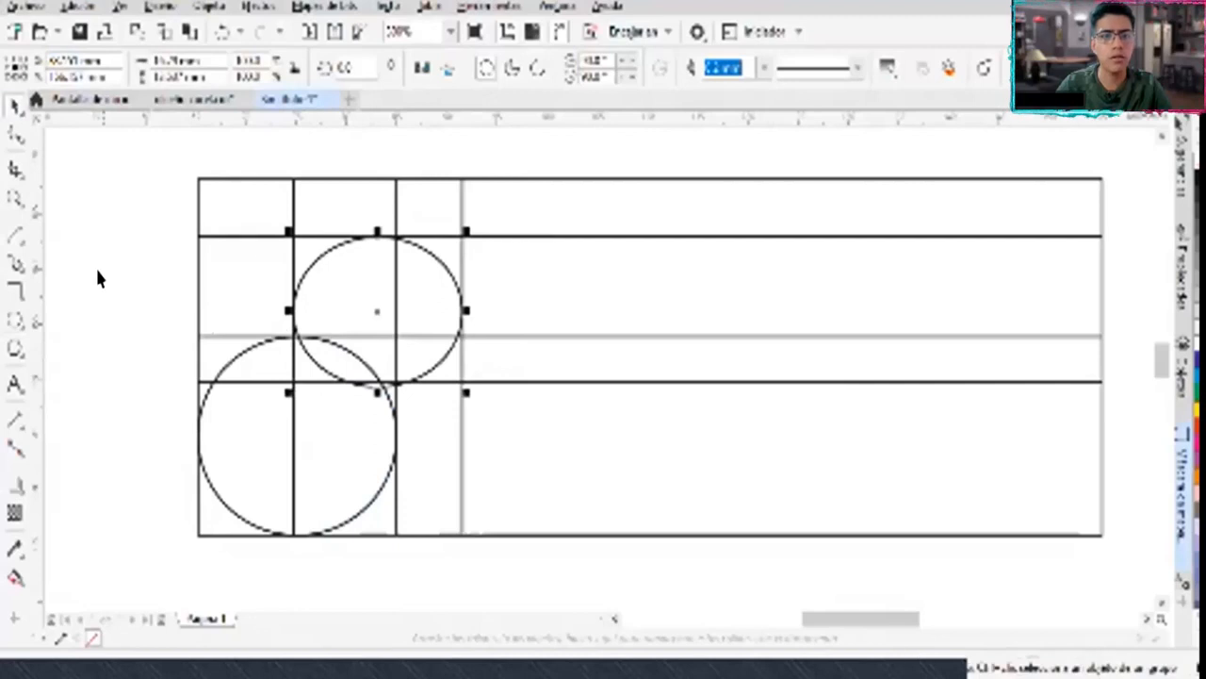
{"action": "left_click", "coordinate": [97, 276]}
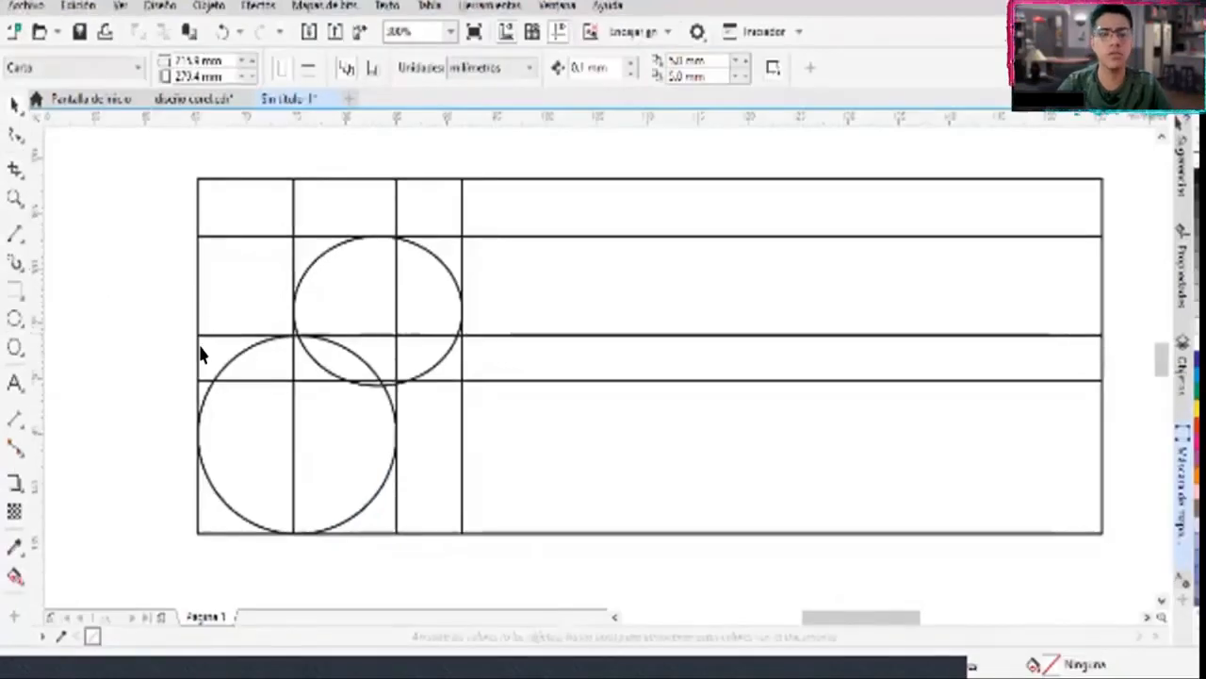
{"action": "key", "text": "F5"}
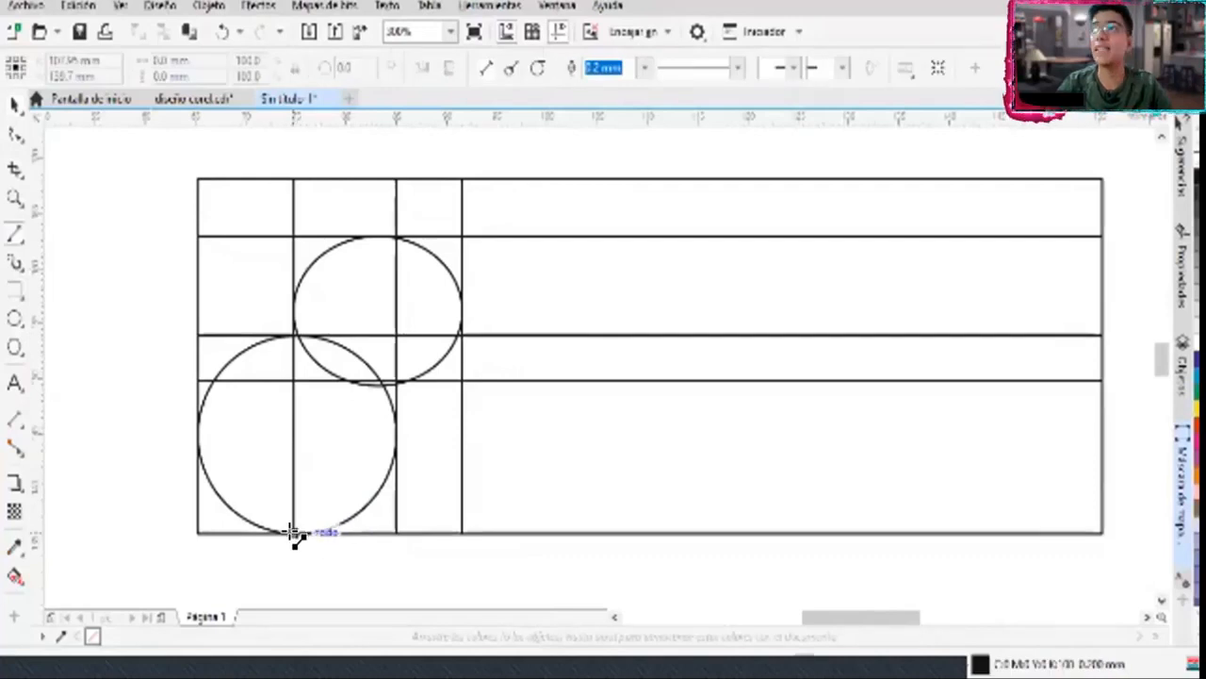
{"action": "left_click", "coordinate": [293, 532]}
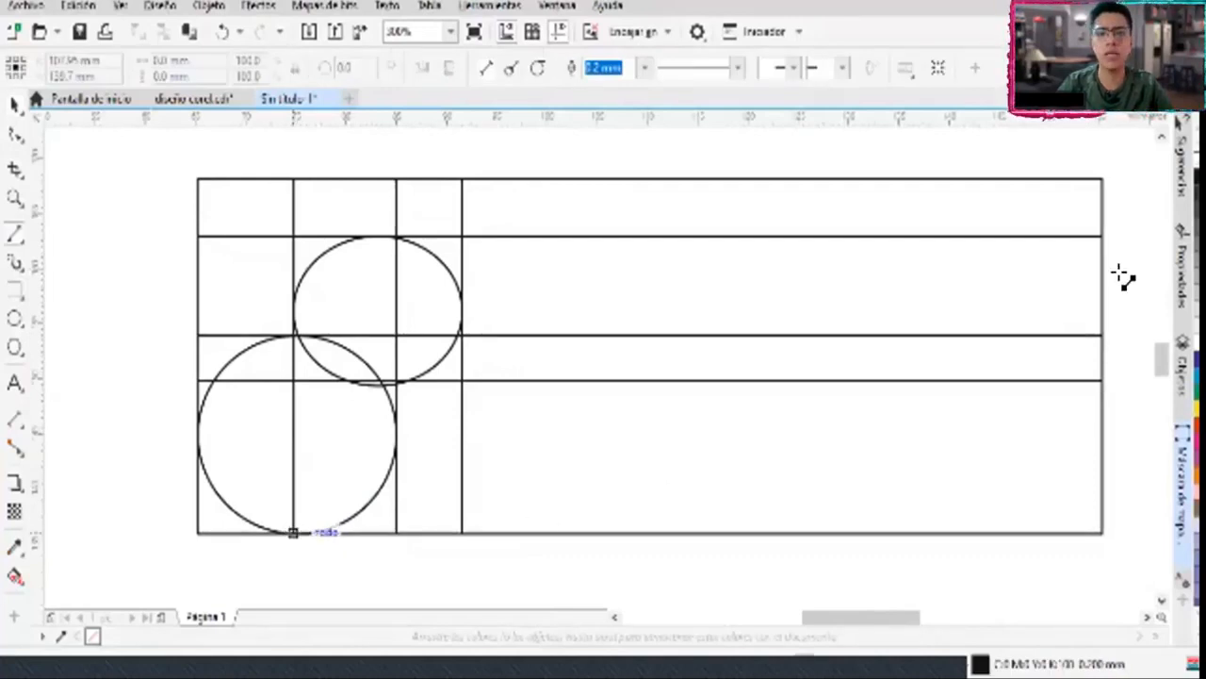
{"action": "left_click", "coordinate": [1102, 184]}
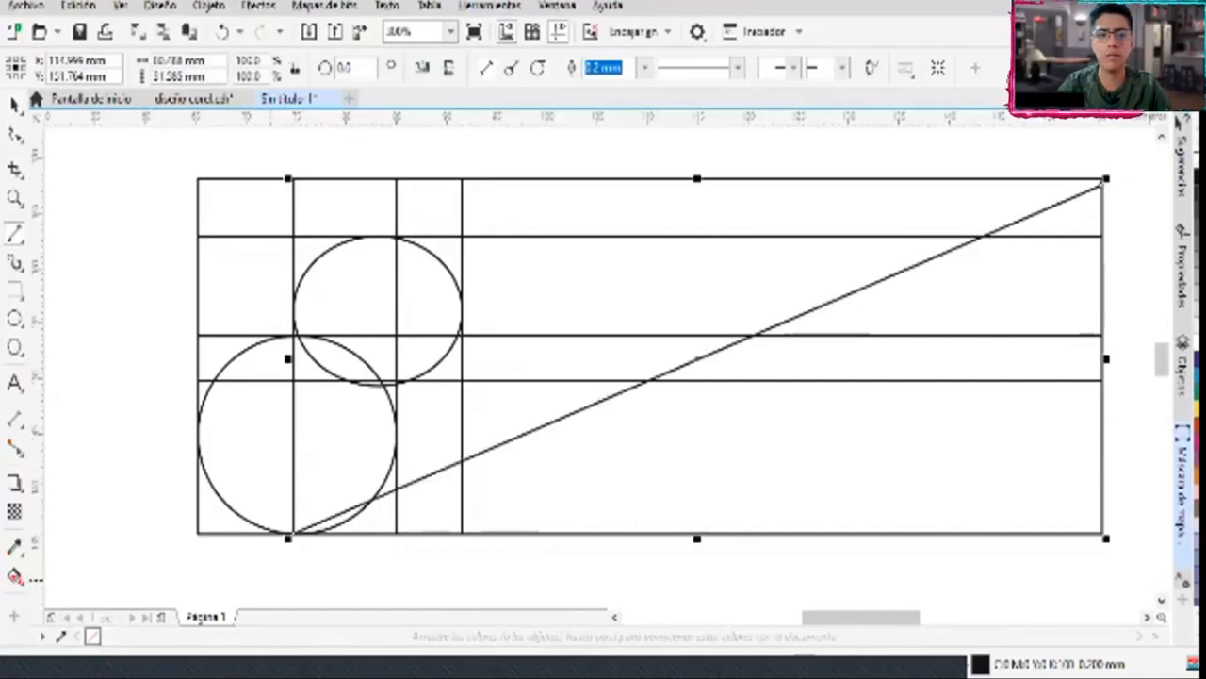
{"action": "key", "text": "ctrl+z"}
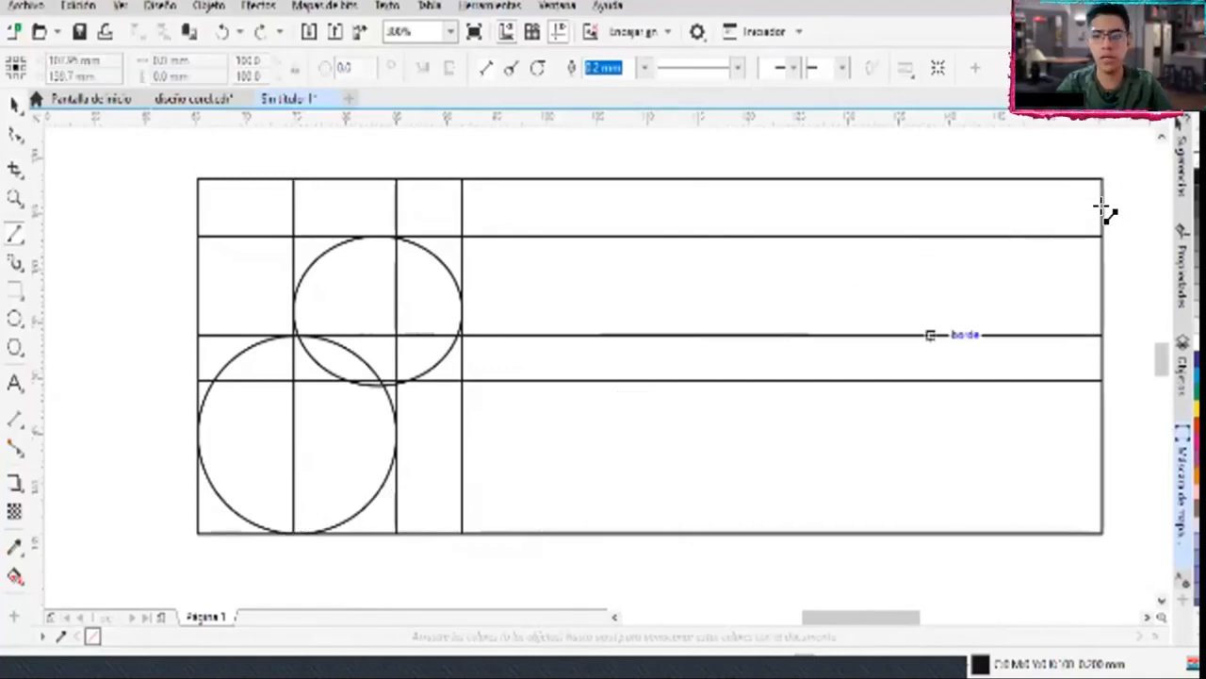
Draw a straight line from the rectangle's top-right corner tangent to the large circle's lower-right side
{"action": "left_click", "coordinate": [1101, 178]}
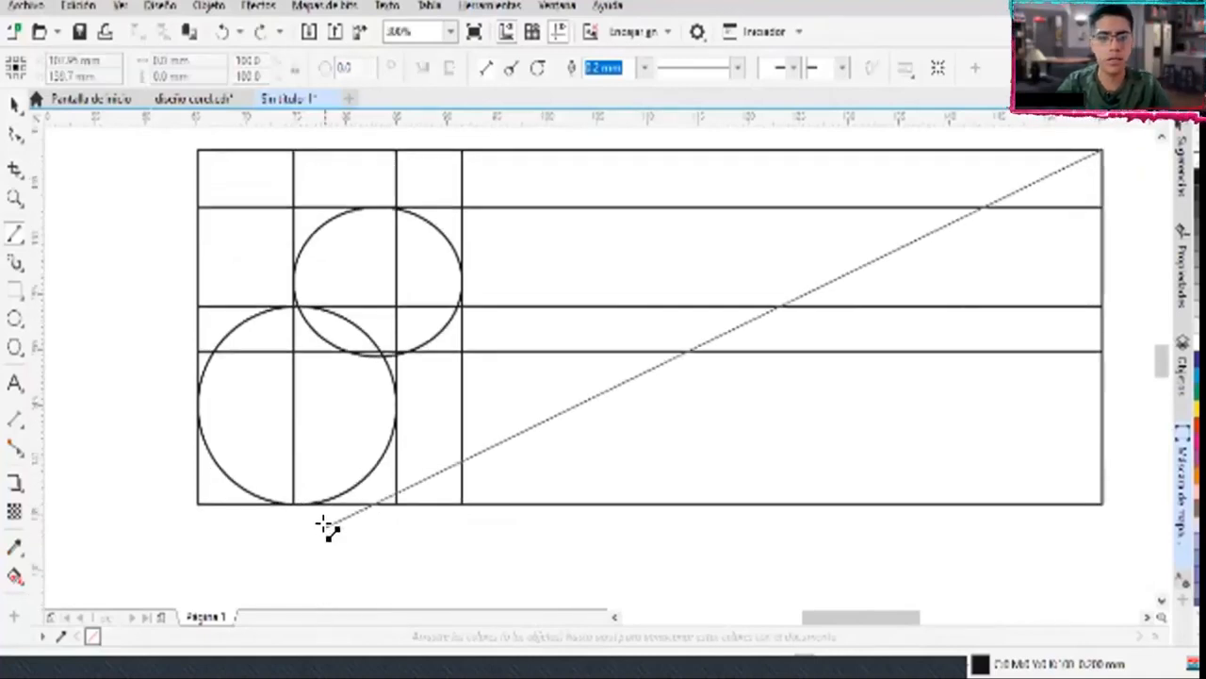
{"action": "left_click", "coordinate": [321, 505]}
{"action": "scroll", "coordinate": [318, 504], "scroll_direction": "up", "scroll_amount": 3}
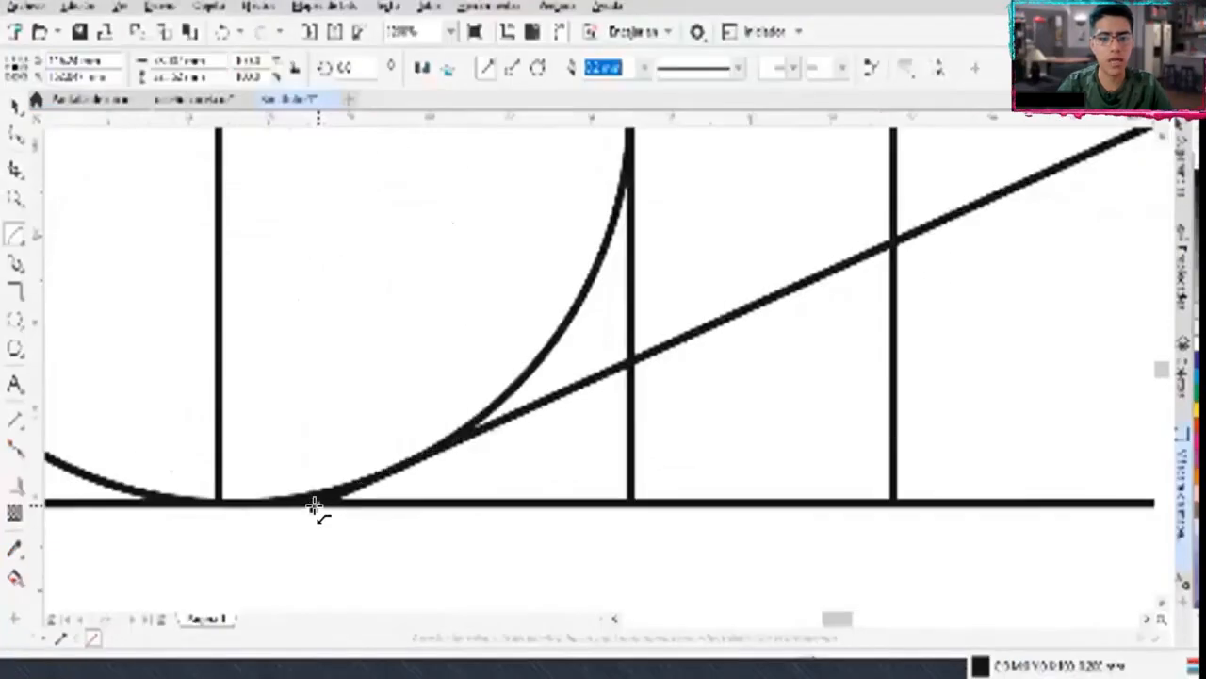
Examine where the diagonal line touches the large circle and the rectangle's bottom edge
{"action": "scroll", "coordinate": [365, 509], "scroll_direction": "down", "scroll_amount": 2}
{"action": "scroll", "coordinate": [348, 495], "scroll_direction": "up", "scroll_amount": 5}
{"action": "scroll", "coordinate": [330, 469], "scroll_direction": "down", "scroll_amount": 2}
{"action": "scroll", "coordinate": [267, 390], "scroll_direction": "down", "scroll_amount": 2}
{"action": "scroll", "coordinate": [310, 358], "scroll_direction": "down", "scroll_amount": 2}
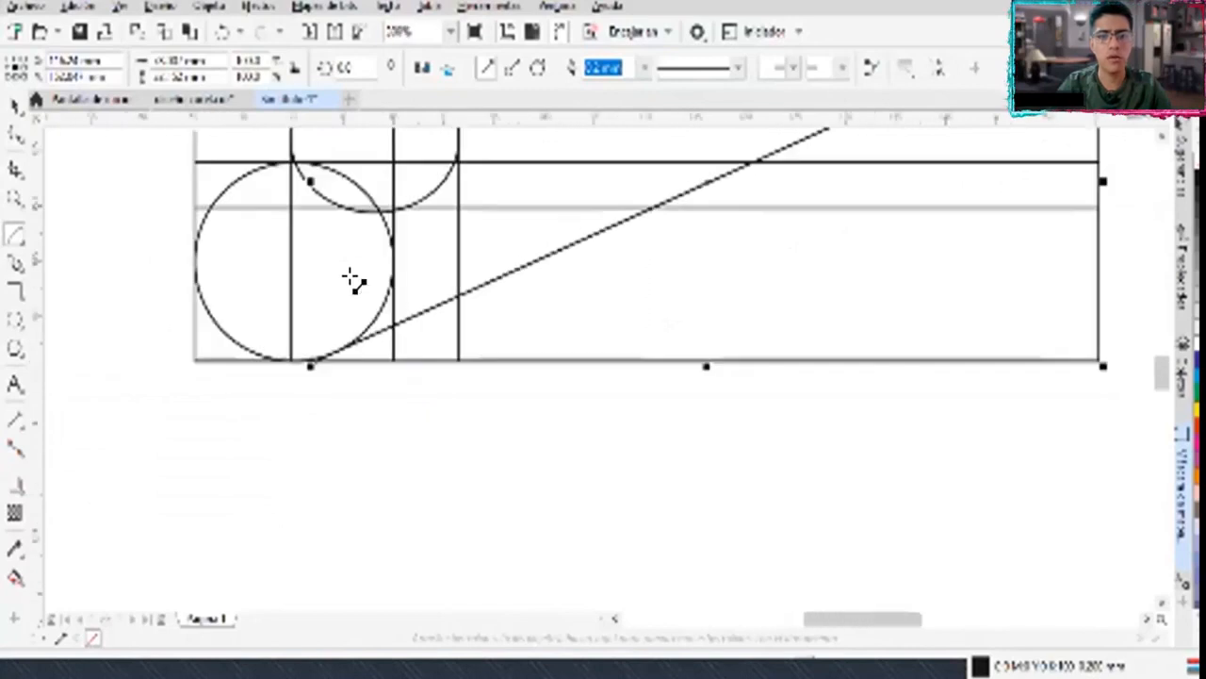
{"action": "scroll", "coordinate": [452, 315], "scroll_direction": "down", "scroll_amount": 2}
{"action": "scroll", "coordinate": [528, 231], "scroll_direction": "up", "scroll_amount": 2}
{"action": "scroll", "coordinate": [561, 217], "scroll_direction": "down", "scroll_amount": 2}
{"action": "scroll", "coordinate": [667, 155], "scroll_direction": "up", "scroll_amount": 4}
{"action": "scroll", "coordinate": [671, 159], "scroll_direction": "down", "scroll_amount": 3}
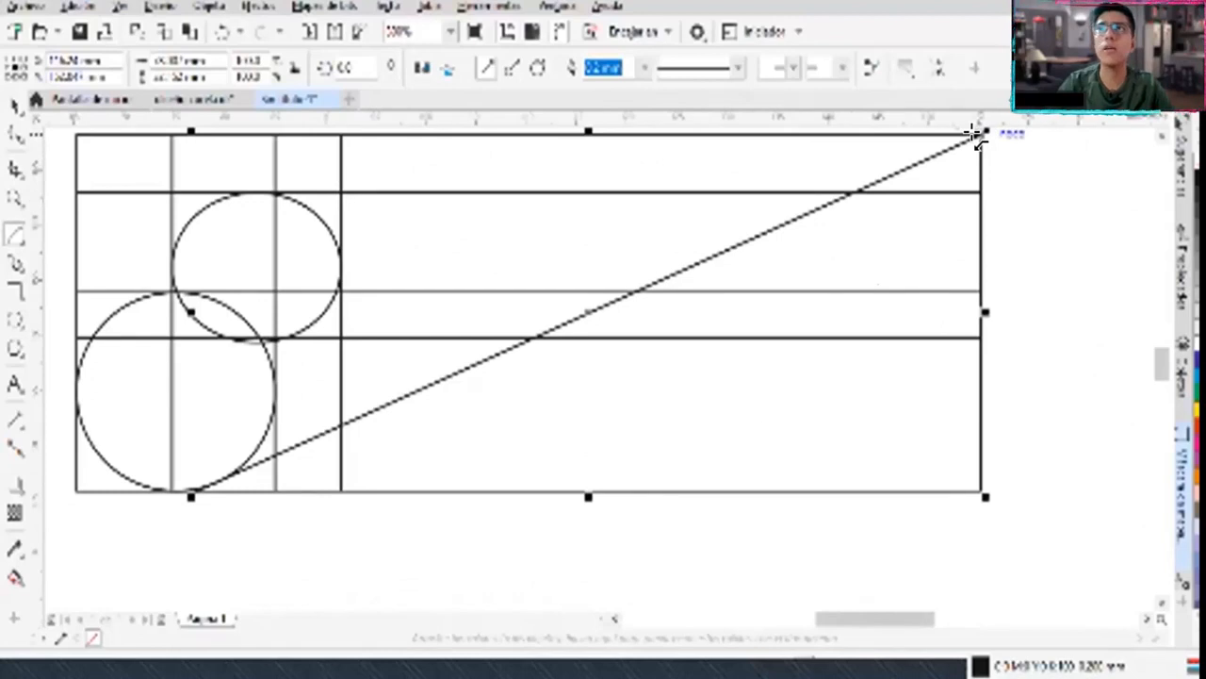
Draw a second straight line from the rectangle's top-right corner tangent to the lower side of the upper ellipse
{"action": "left_click", "coordinate": [280, 340]}
{"action": "scroll", "coordinate": [311, 344], "scroll_direction": "up", "scroll_amount": 3}
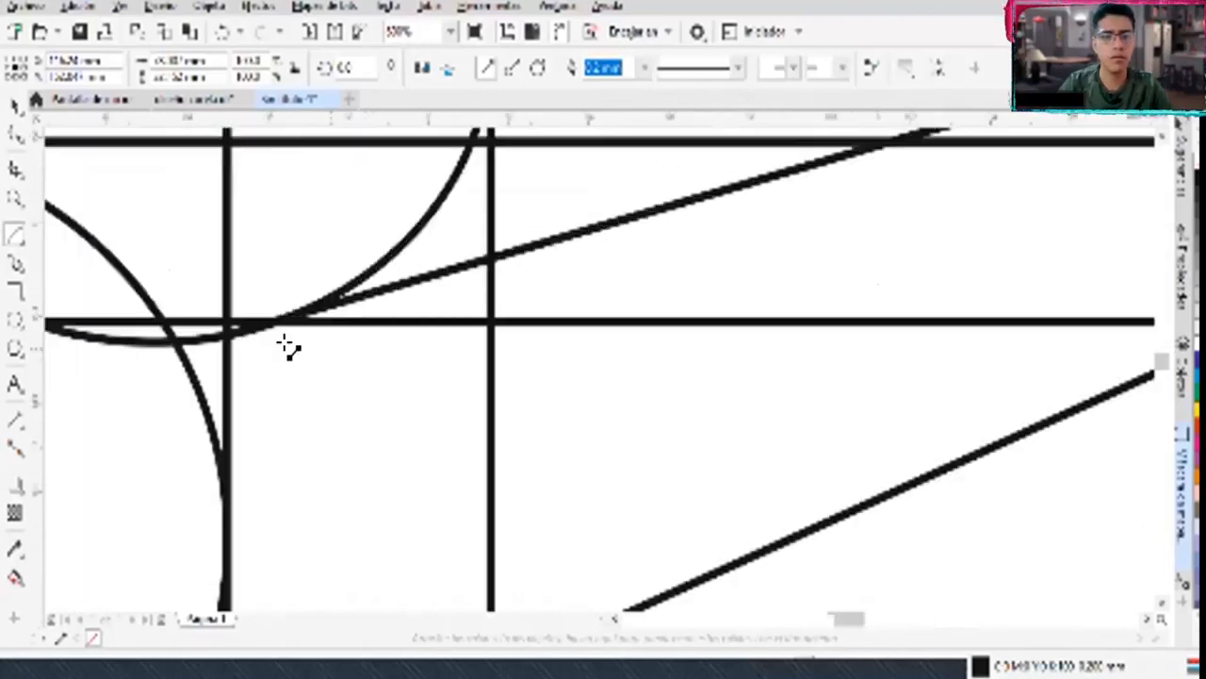
{"action": "scroll", "coordinate": [168, 326], "scroll_direction": "down", "scroll_amount": 3}
{"action": "scroll", "coordinate": [85, 313], "scroll_direction": "down", "scroll_amount": 1}
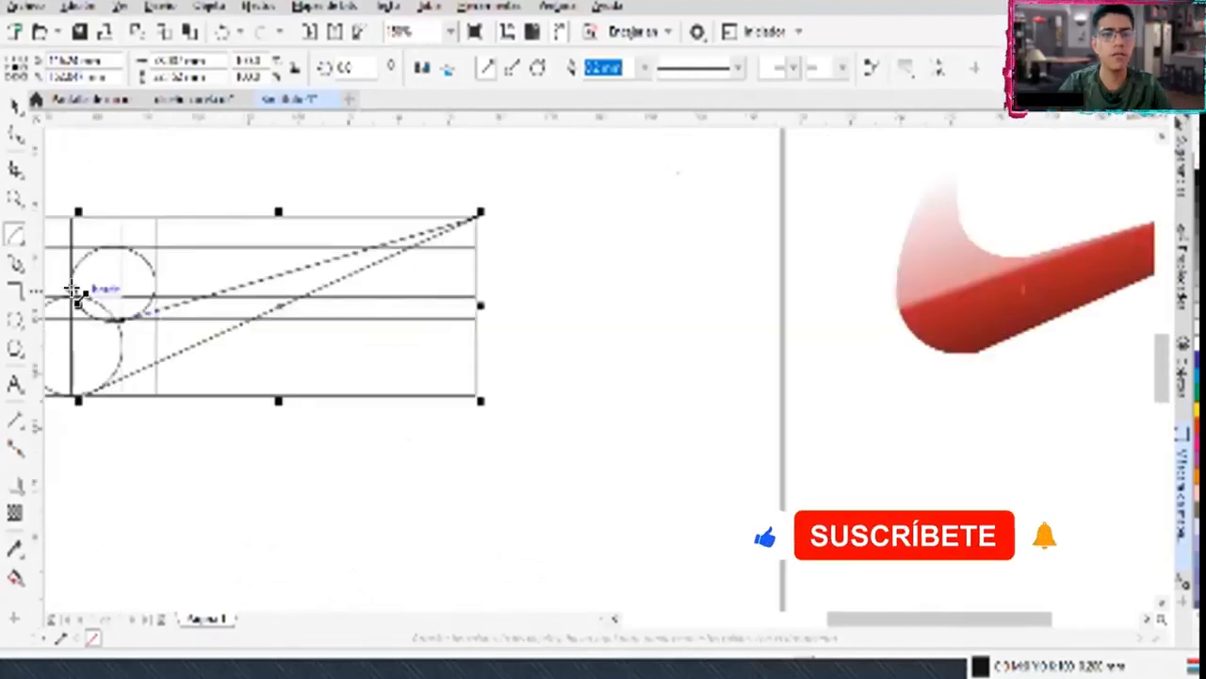
Reduce the upper ellipse's height so its bottom edge meets the third inner horizontal line
{"action": "scroll", "coordinate": [75, 294], "scroll_direction": "up", "scroll_amount": 1}
{"action": "scroll", "coordinate": [817, 613], "scroll_direction": "left", "scroll_amount": 2}
{"action": "left_click", "coordinate": [8, 114]}
{"action": "left_click", "coordinate": [108, 232]}
{"action": "left_click", "coordinate": [466, 262]}
{"action": "scroll", "coordinate": [368, 396], "scroll_direction": "up", "scroll_amount": 3}
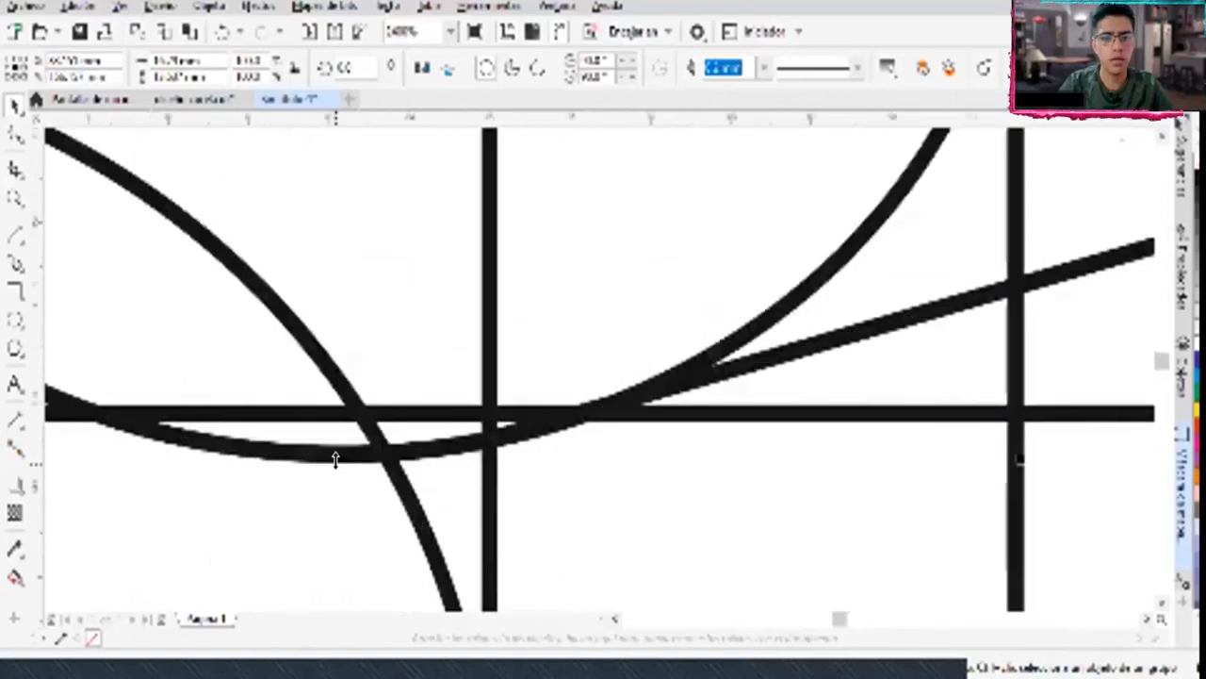
{"action": "left_click_drag", "start_coordinate": [336, 459], "coordinate": [336, 411]}
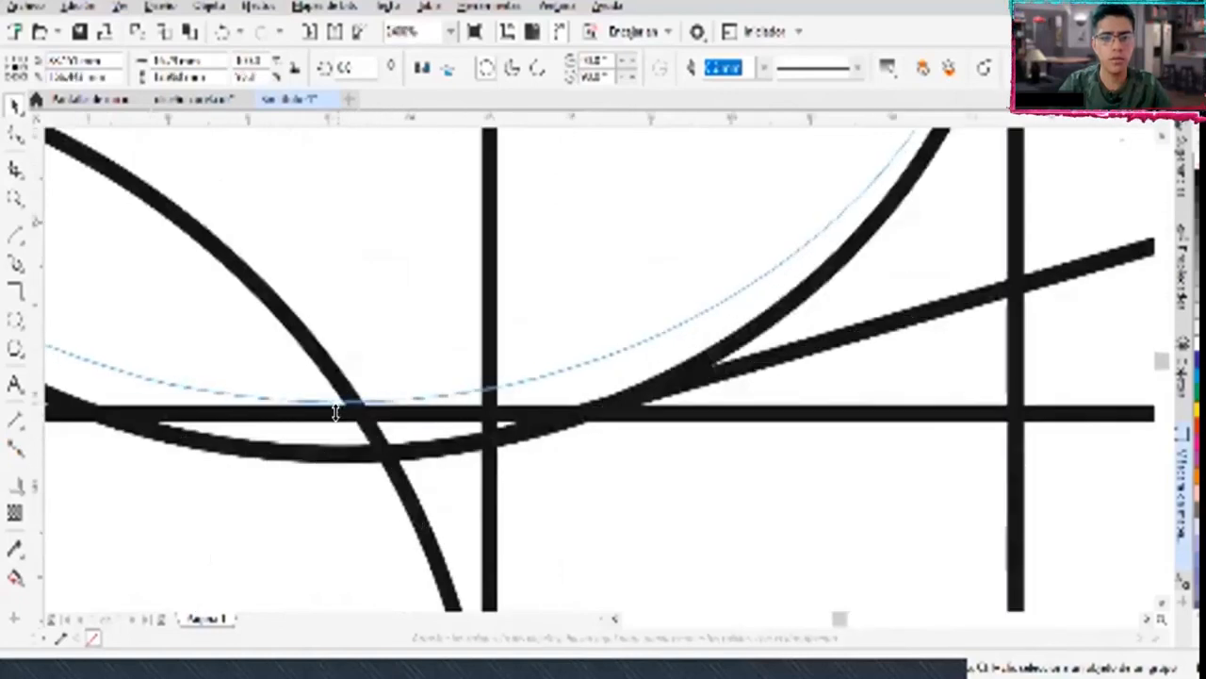
{"action": "scroll", "coordinate": [462, 387], "scroll_direction": "up", "scroll_amount": 1}
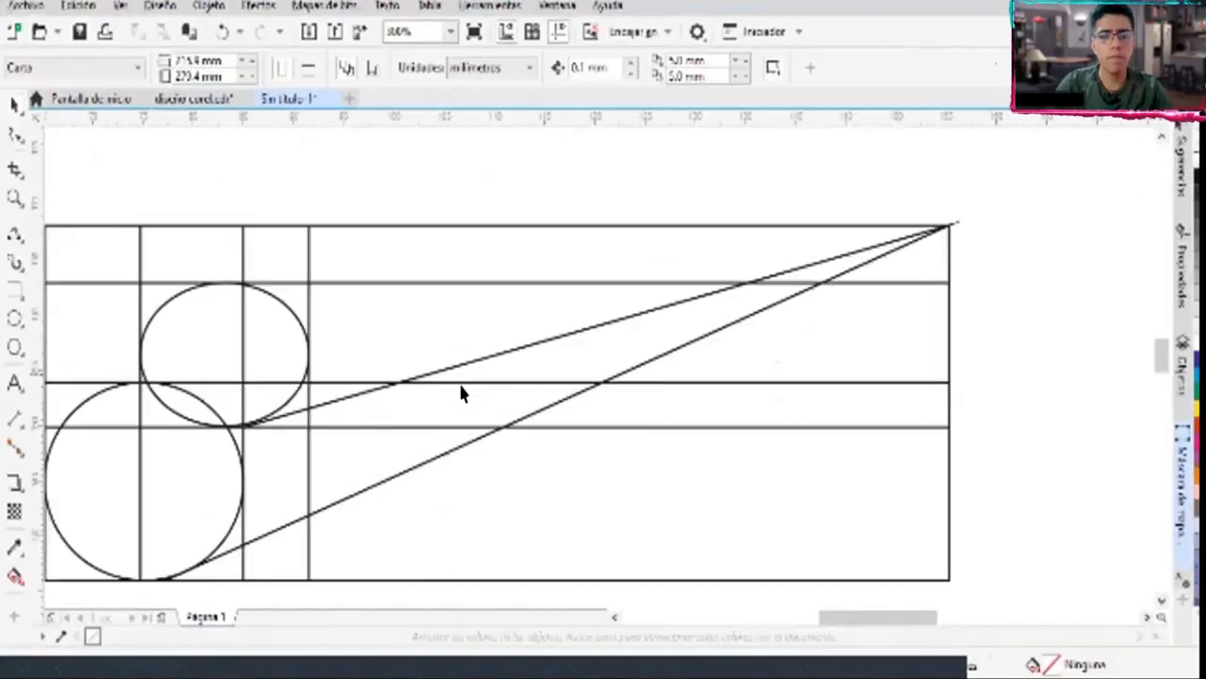
Draw a straight diagonal line from the second inner horizontal line's left end up to the rectangle's top edge, just right of the first inner vertical
{"action": "scroll", "coordinate": [234, 401], "scroll_direction": "down", "scroll_amount": 1}
{"action": "scroll", "coordinate": [169, 417], "scroll_direction": "up", "scroll_amount": 2}
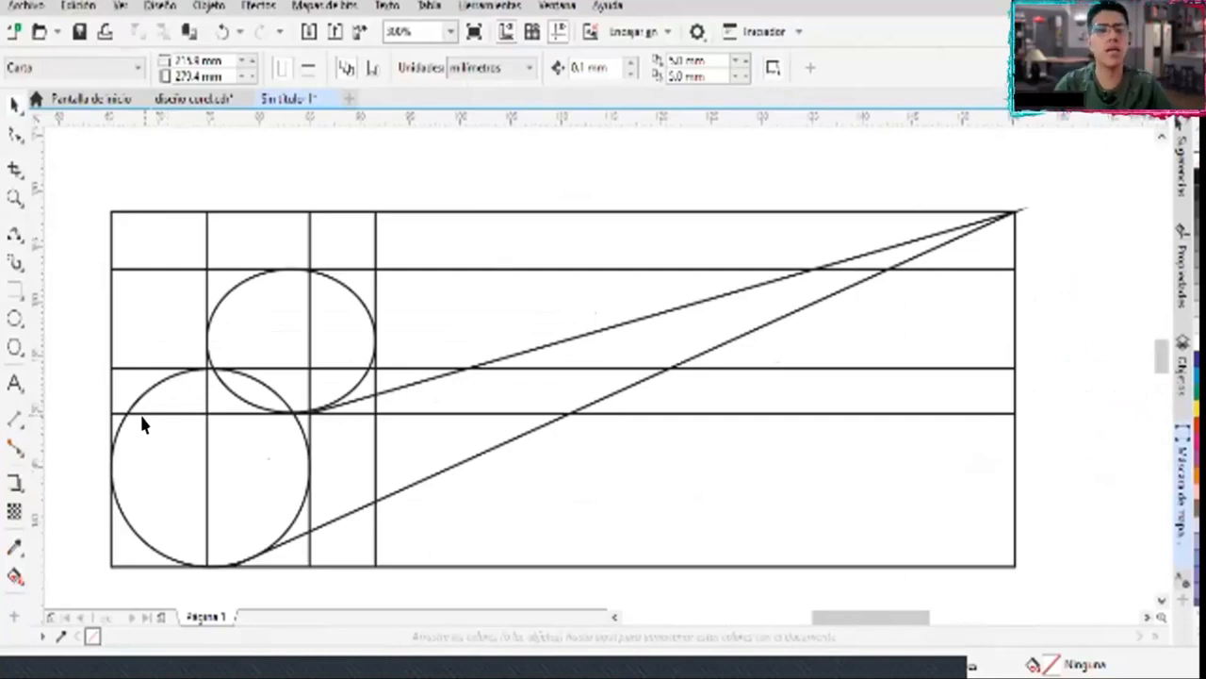
{"action": "left_click", "coordinate": [17, 241]}
{"action": "left_click", "coordinate": [84, 254]}
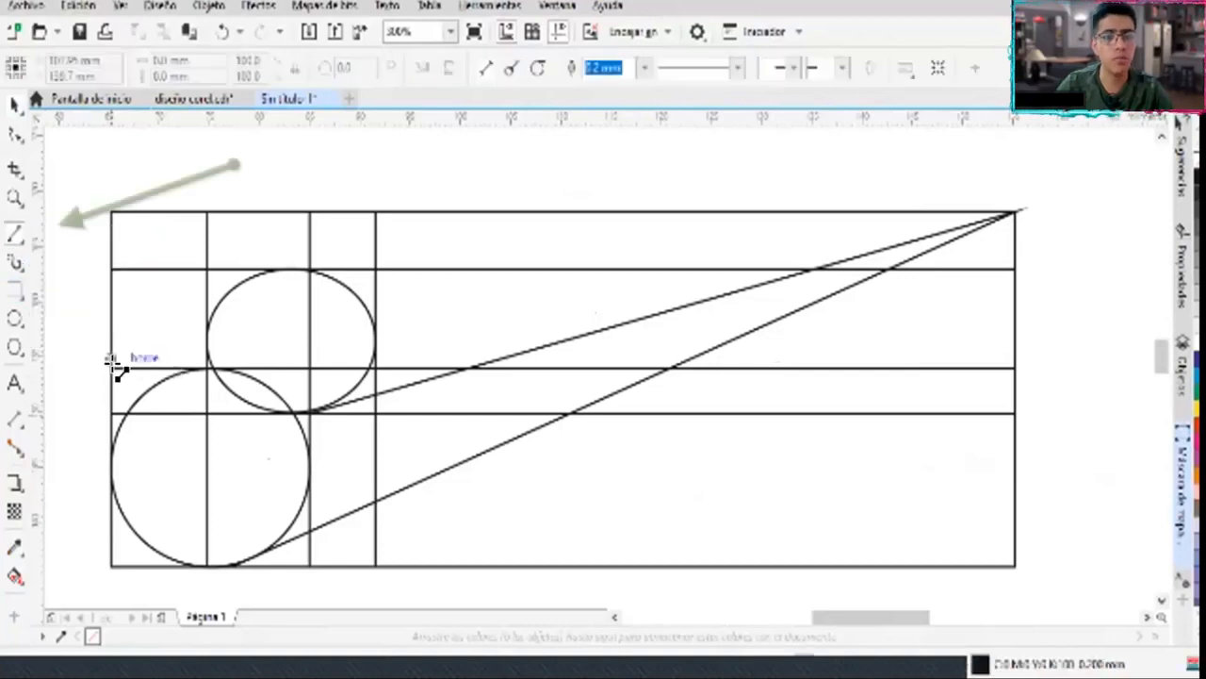
{"action": "left_click_drag", "start_coordinate": [113, 363], "coordinate": [237, 212]}
{"action": "left_click", "coordinate": [15, 107]}
{"action": "left_click", "coordinate": [69, 286]}
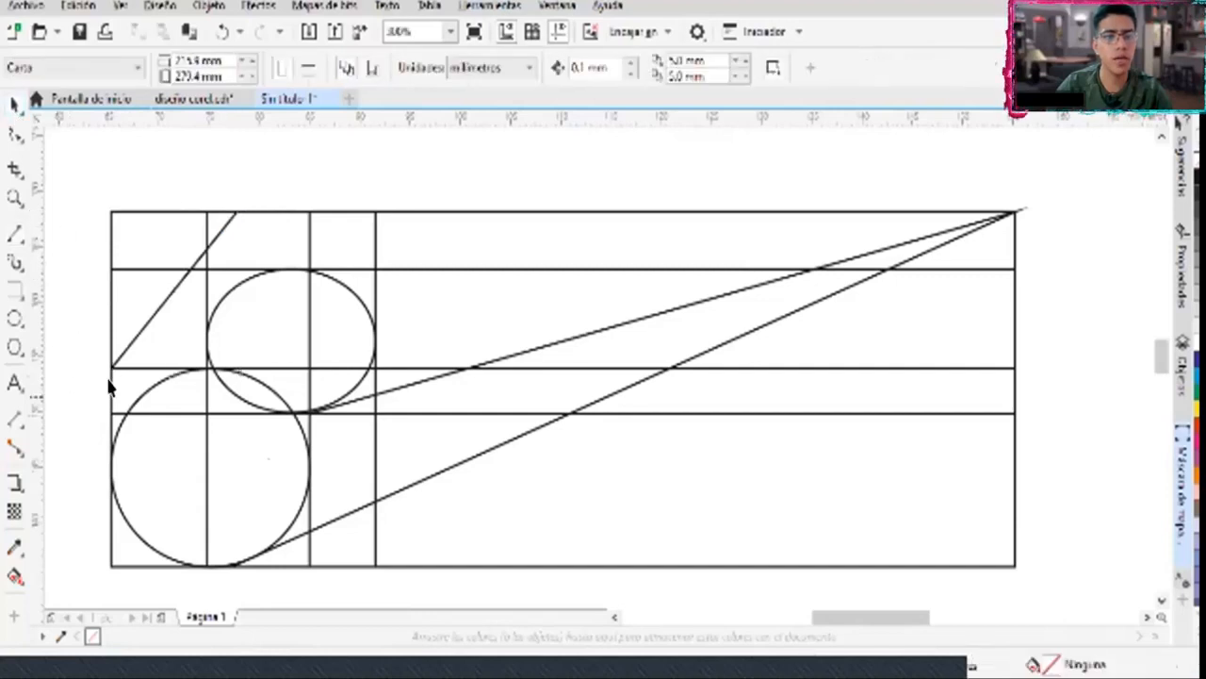
Draw a slightly bowed three-point curve, about 2.9 × 10.8 mm, from the upper ellipse's left side to the short diagonal's top end
{"action": "left_click", "coordinate": [19, 241]}
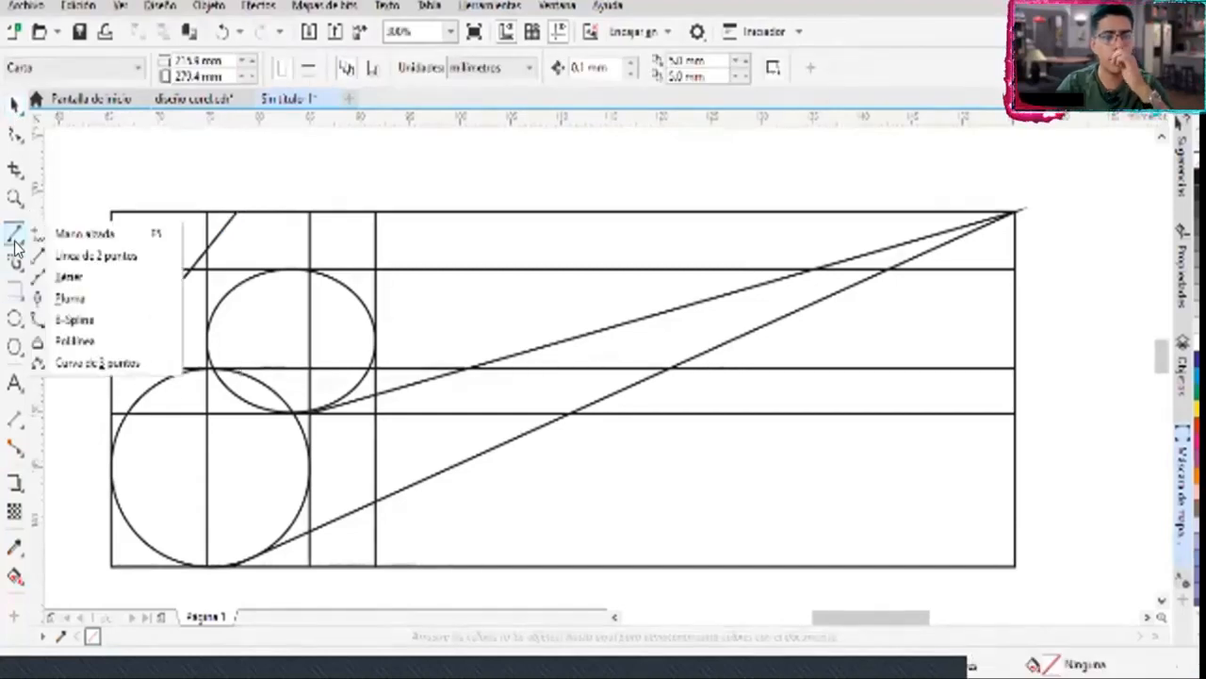
{"action": "left_click", "coordinate": [20, 268]}
{"action": "left_click", "coordinate": [22, 237]}
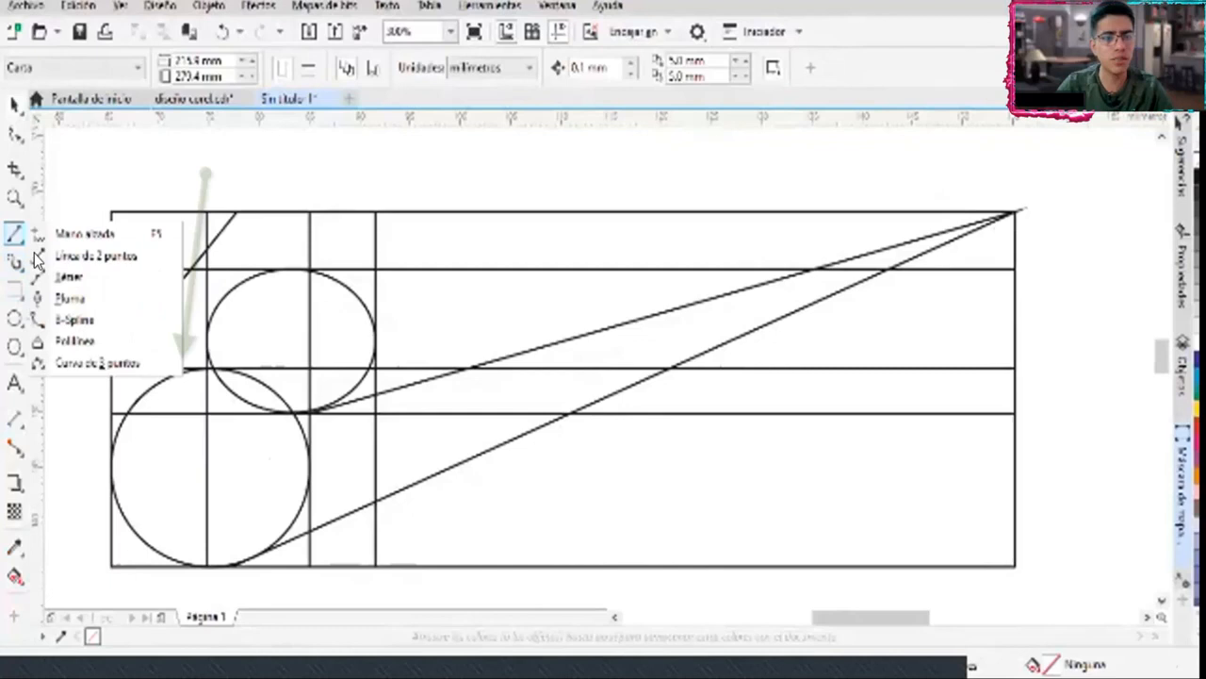
{"action": "left_click", "coordinate": [74, 366]}
{"action": "scroll", "coordinate": [141, 396], "scroll_direction": "up", "scroll_amount": 2}
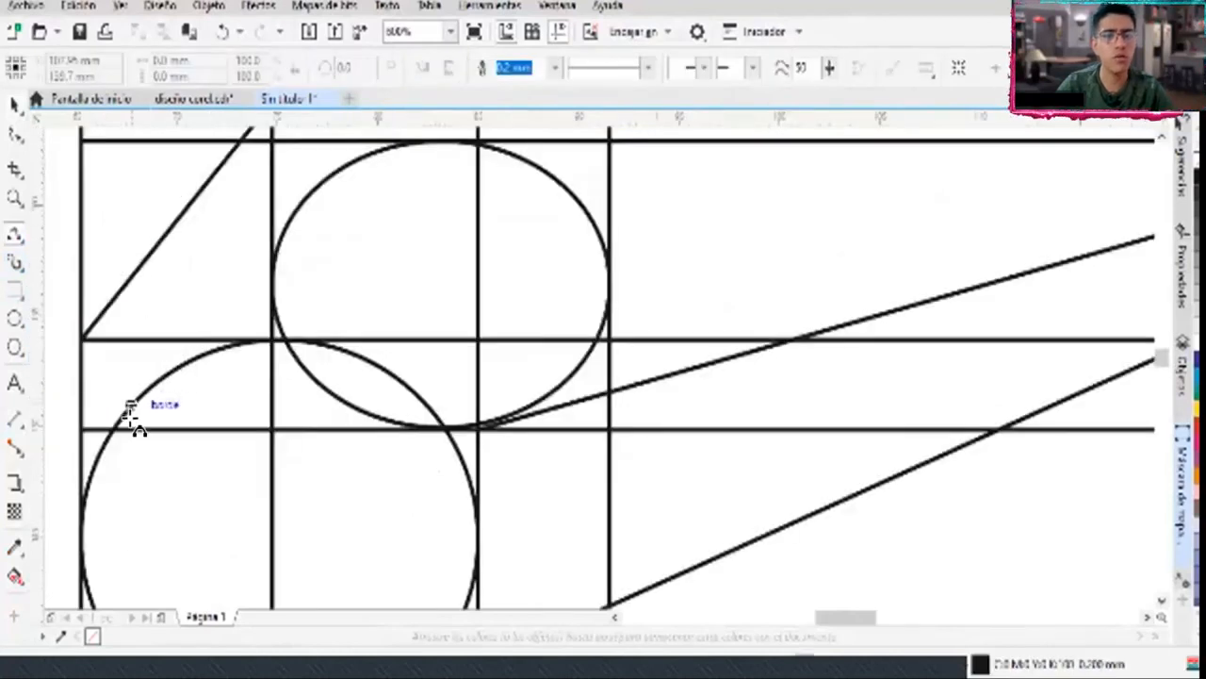
{"action": "scroll", "coordinate": [130, 403], "scroll_direction": "down", "scroll_amount": 2}
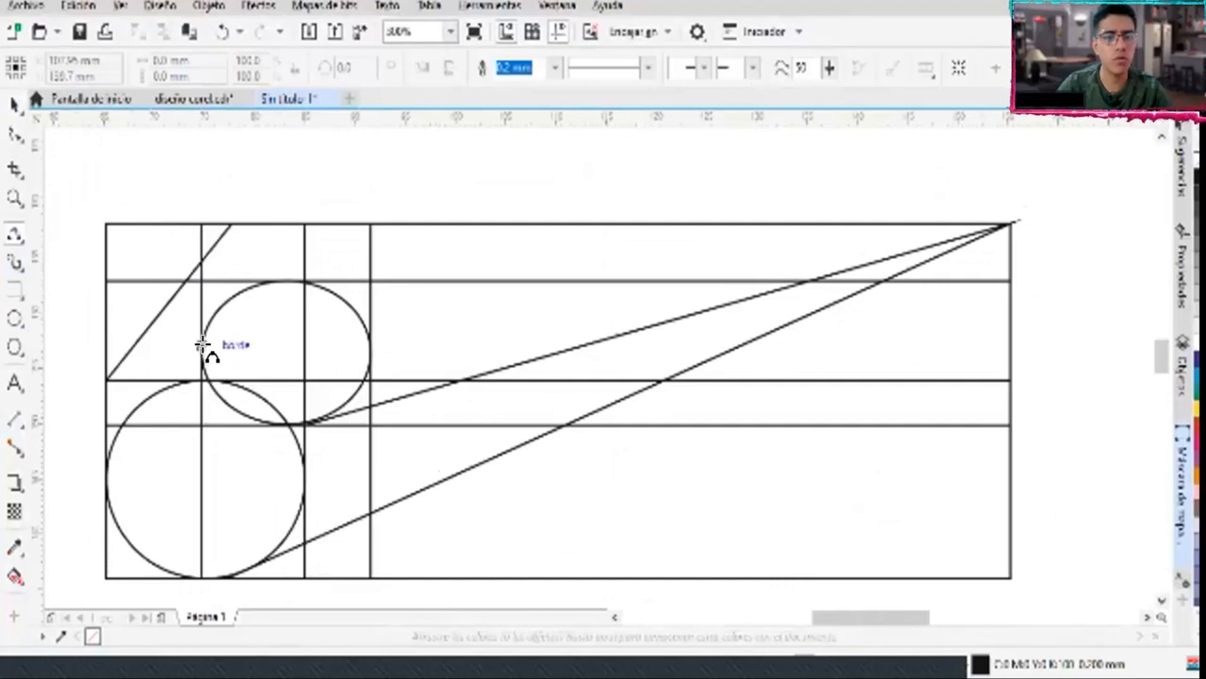
{"action": "left_click_drag", "start_coordinate": [204, 343], "coordinate": [231, 228]}
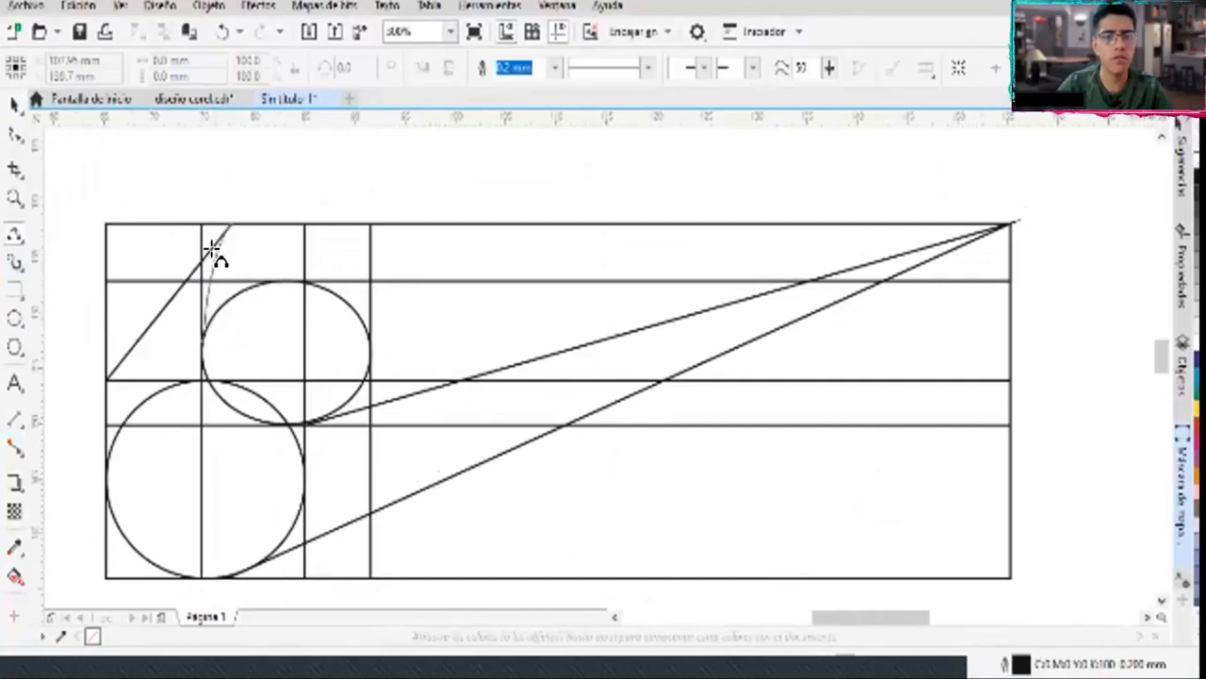
{"action": "left_click", "coordinate": [214, 250]}
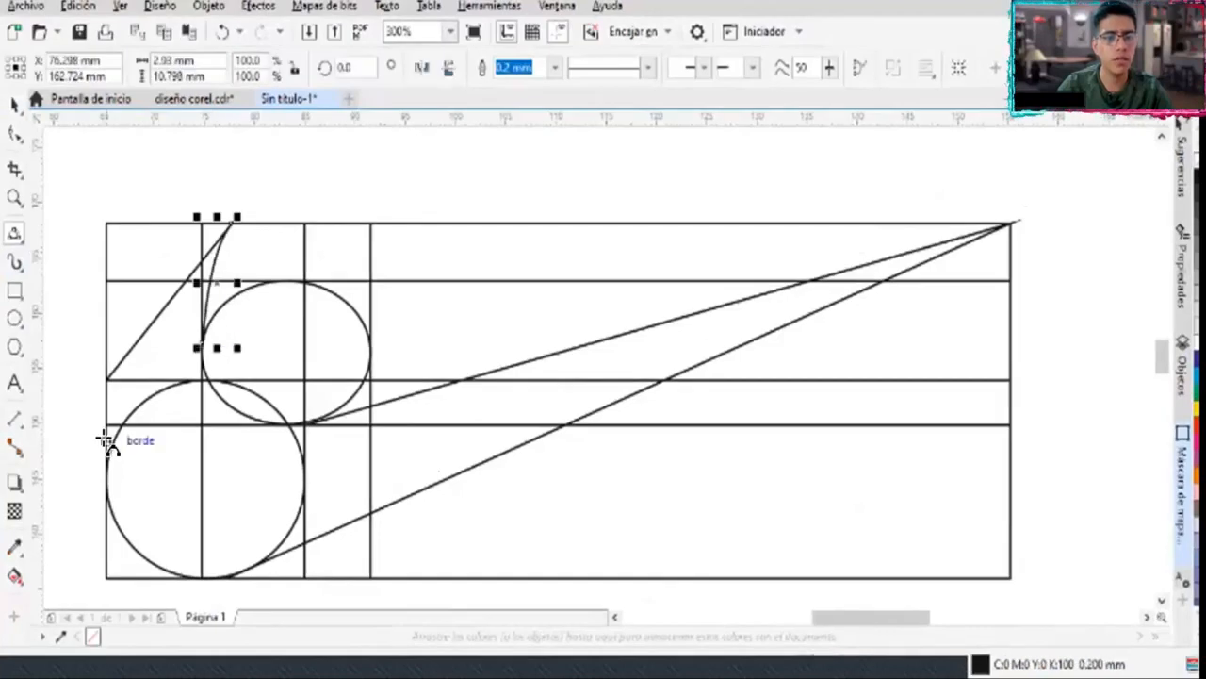
Draw a second three-point curve, about 12.5 × 21.5 mm, from the large circle's left side to the short diagonal's top end
{"action": "scroll", "coordinate": [100, 460], "scroll_direction": "up", "scroll_amount": 2}
{"action": "left_click_drag", "start_coordinate": [103, 454], "coordinate": [363, 184]}
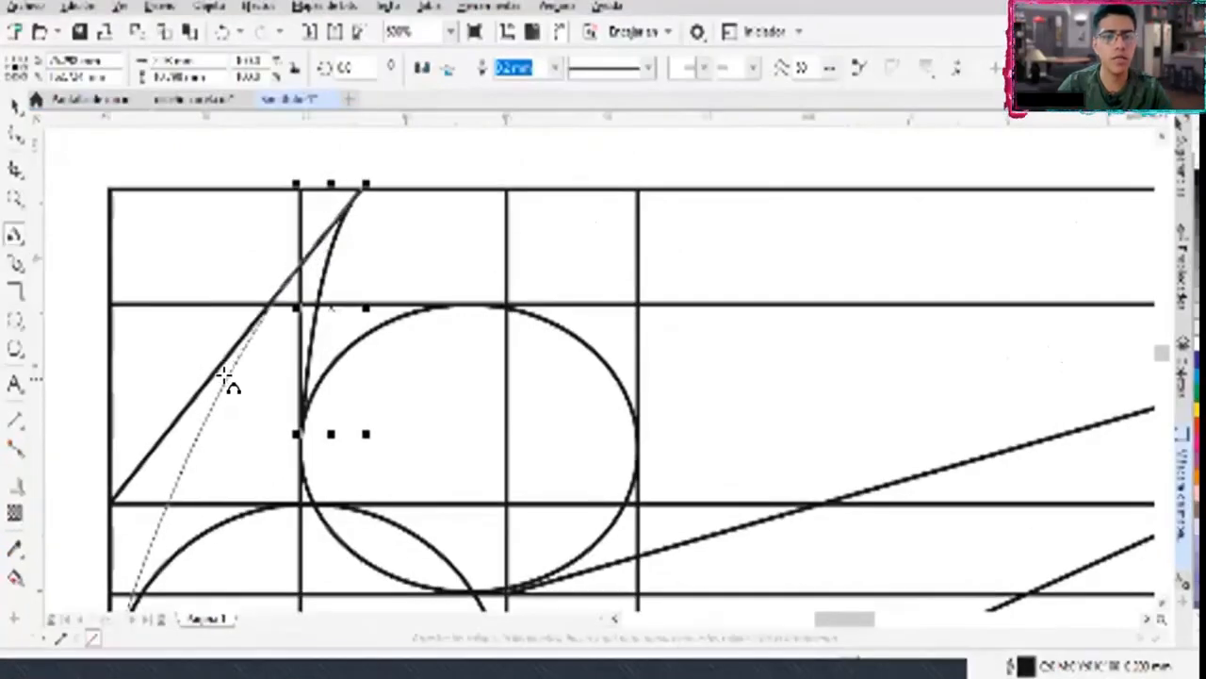
{"action": "left_click", "coordinate": [225, 375]}
{"action": "scroll", "coordinate": [226, 377], "scroll_direction": "down", "scroll_amount": 2}
{"action": "scroll", "coordinate": [283, 498], "scroll_direction": "down", "scroll_amount": 2}
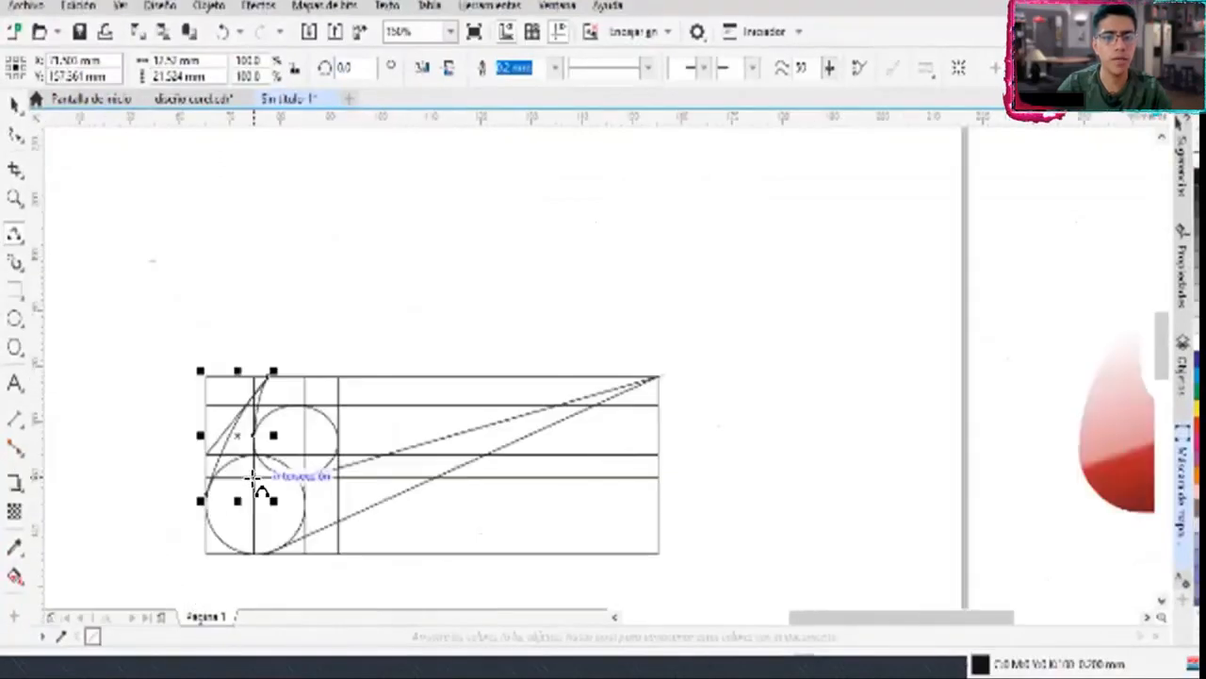
{"action": "scroll", "coordinate": [290, 501], "scroll_direction": "up", "scroll_amount": 2}
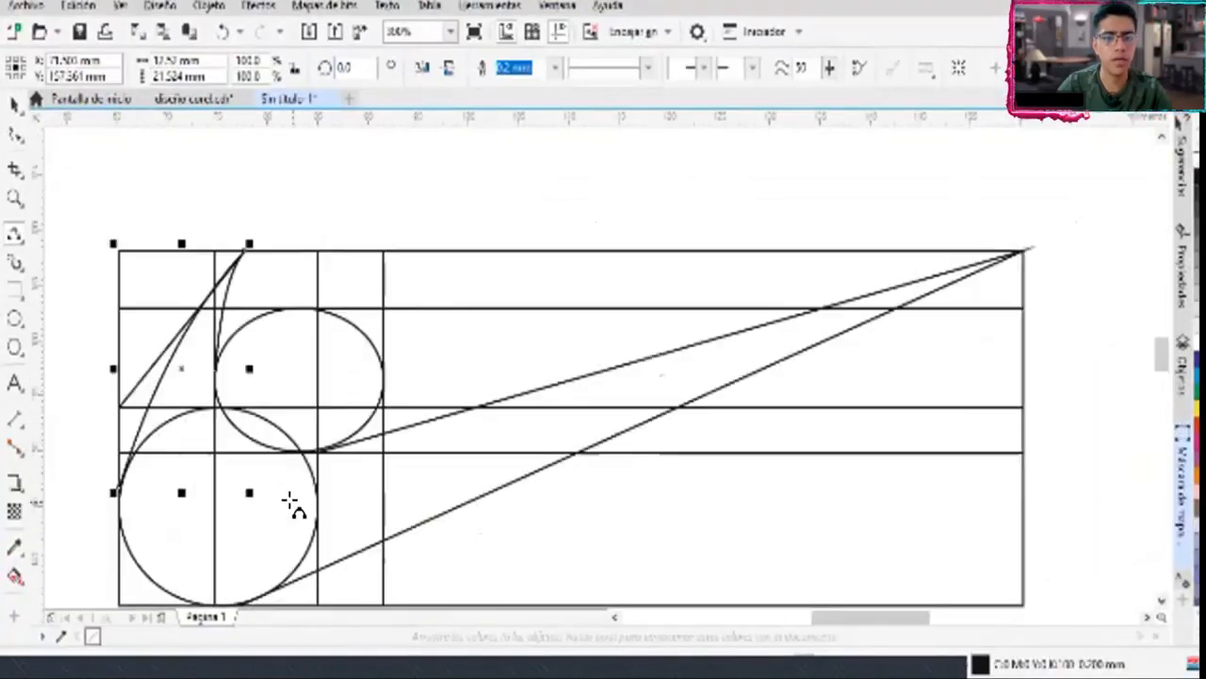
{"action": "left_click", "coordinate": [299, 172]}
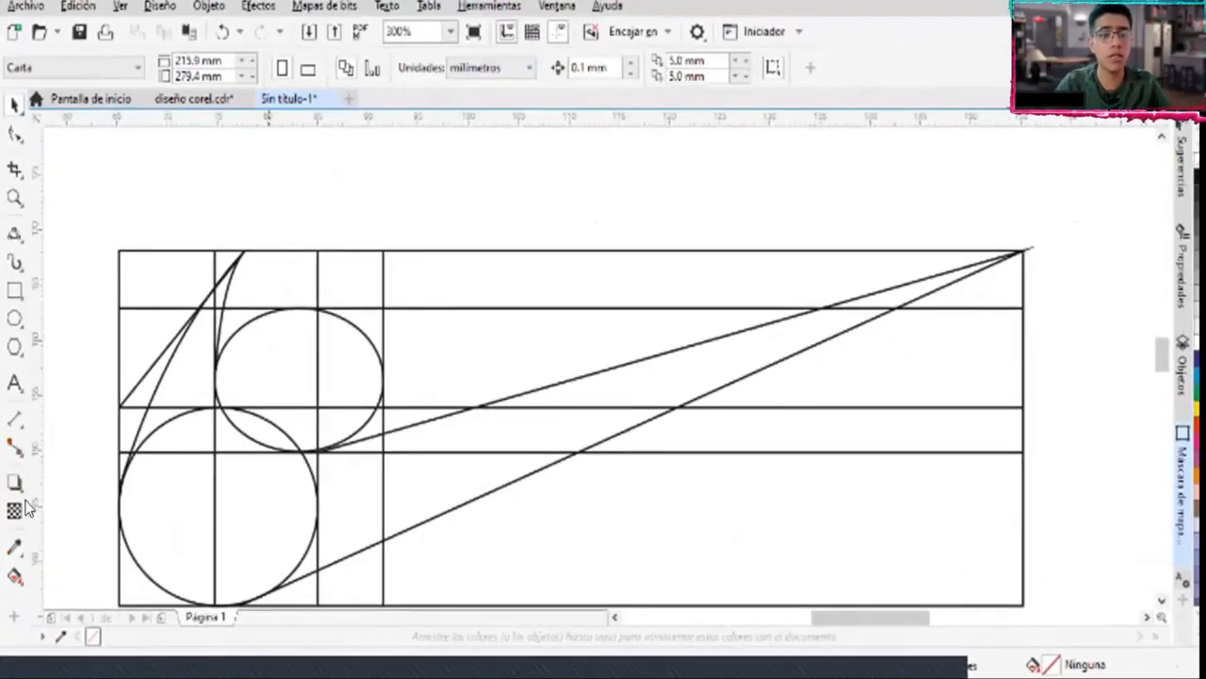
Use Smart Fill to colour the regions between the two long diagonals grey-blue, from the right tip to the large circle's right side
{"action": "left_click", "coordinate": [17, 576]}
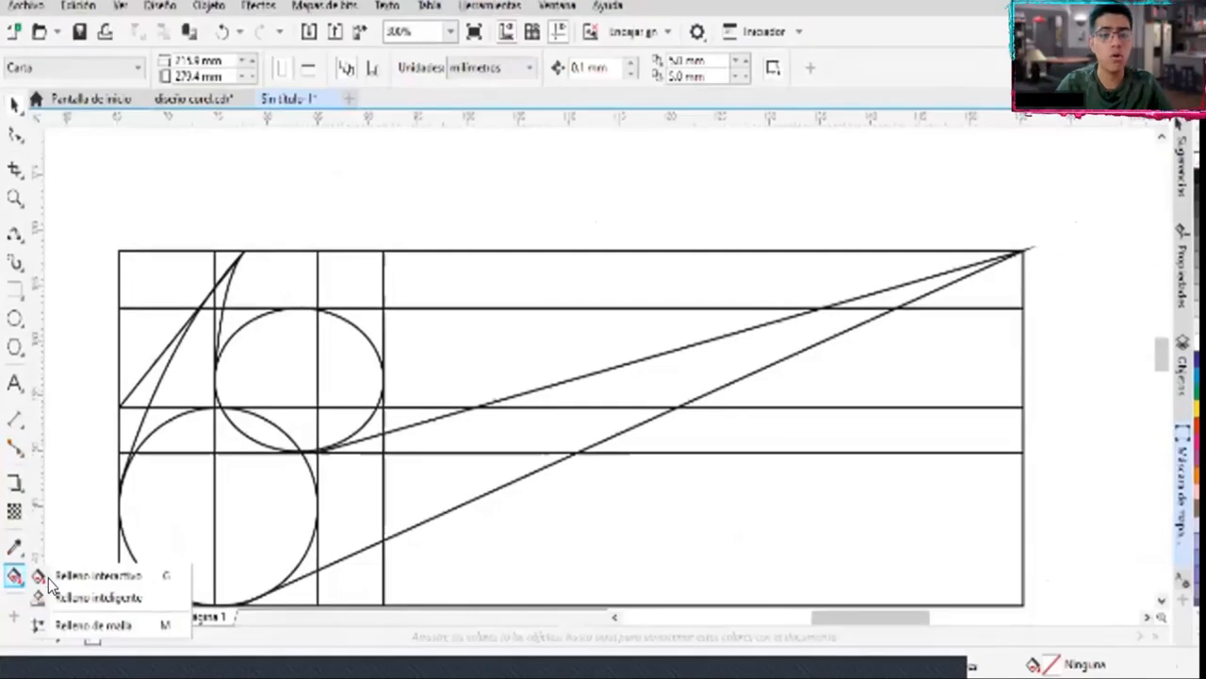
{"action": "left_click", "coordinate": [48, 578]}
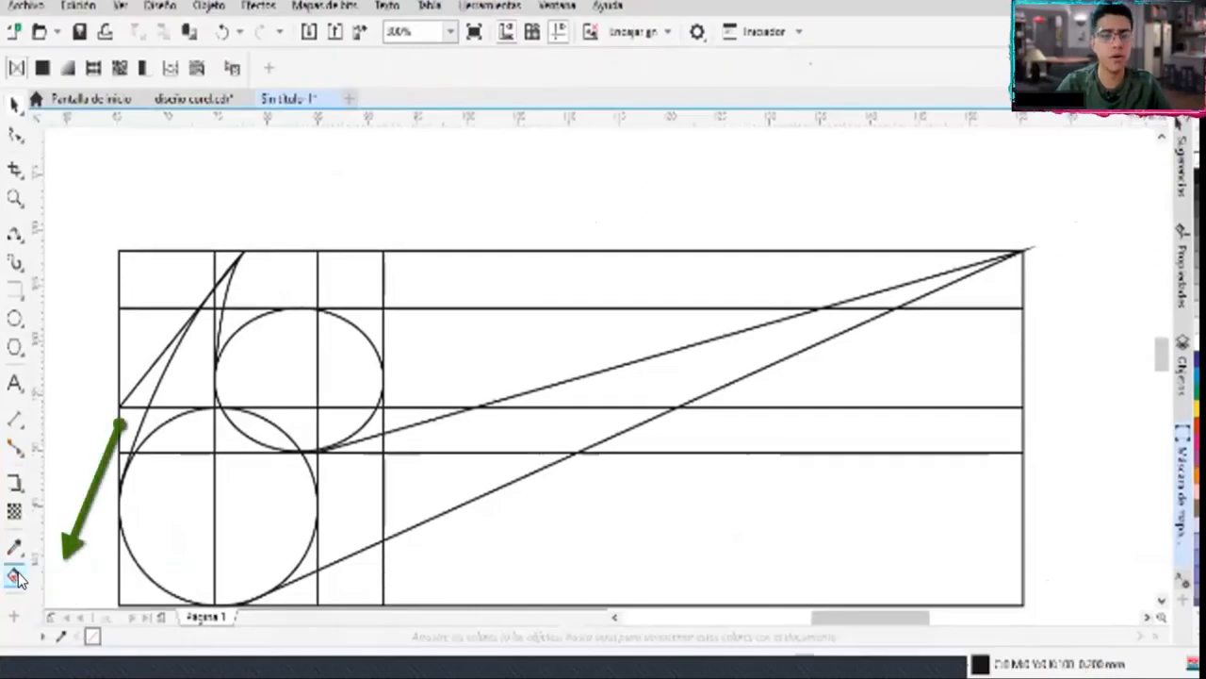
{"action": "left_click", "coordinate": [17, 577]}
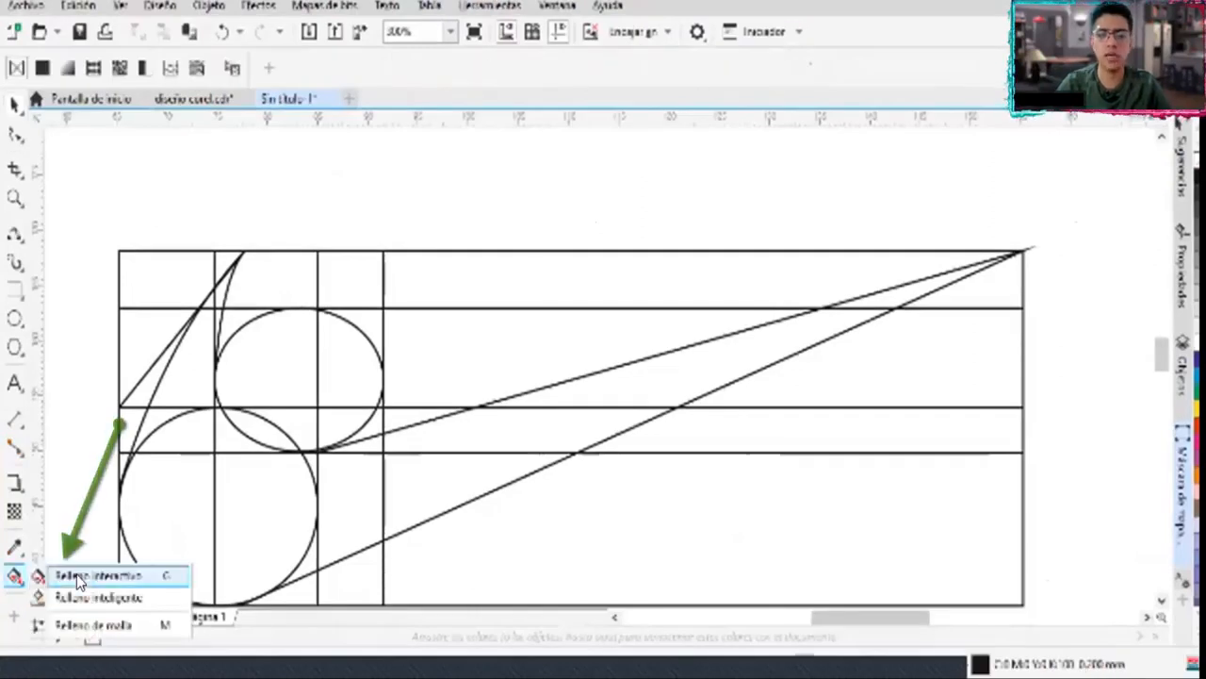
{"action": "left_click", "coordinate": [80, 598]}
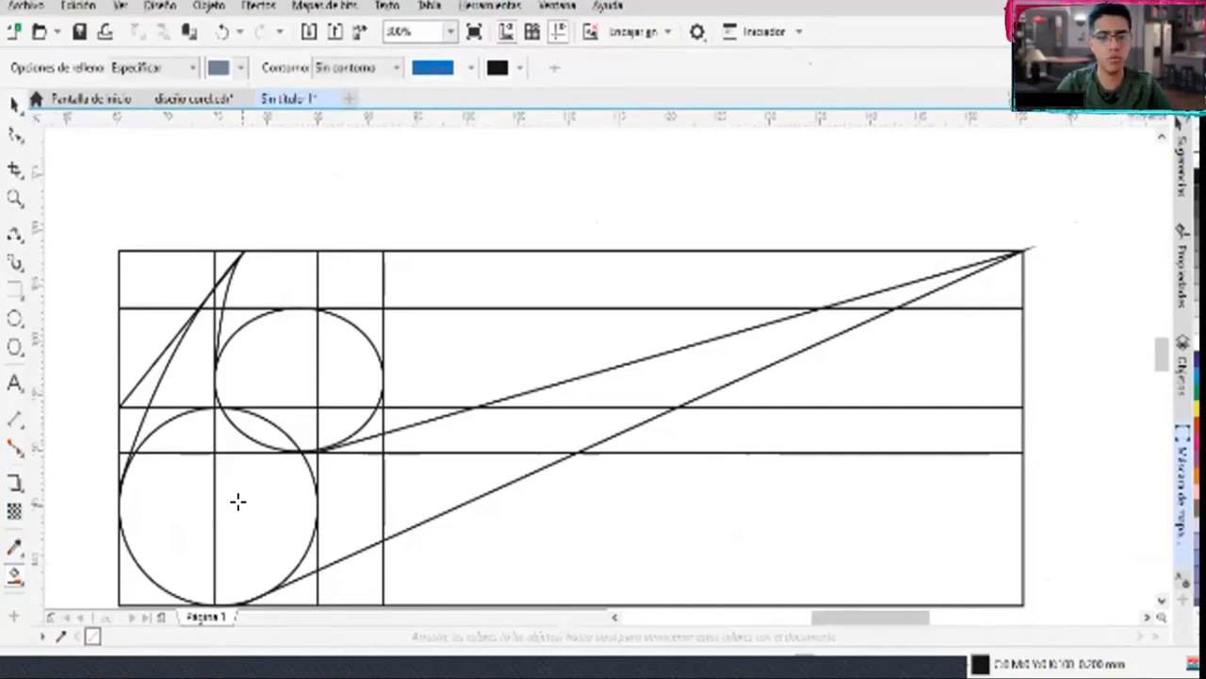
{"action": "left_click", "coordinate": [893, 293]}
{"action": "left_click", "coordinate": [506, 439]}
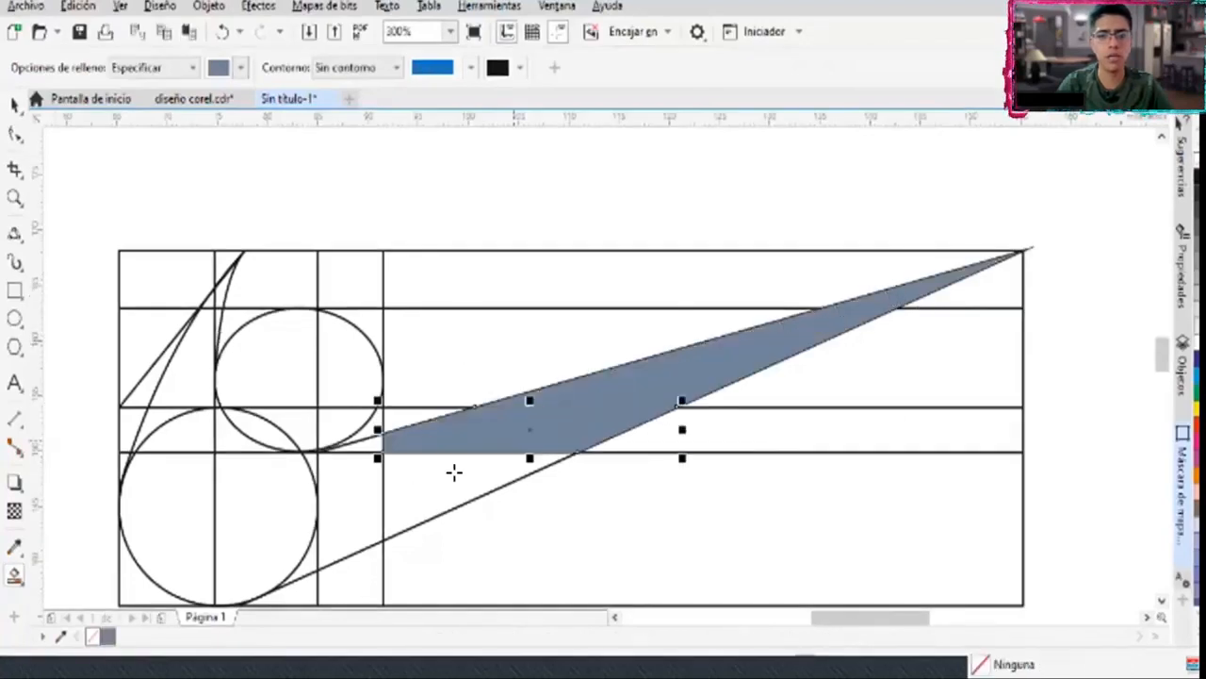
{"action": "left_click", "coordinate": [410, 493]}
{"action": "left_click", "coordinate": [335, 522]}
{"action": "left_click", "coordinate": [363, 441]}
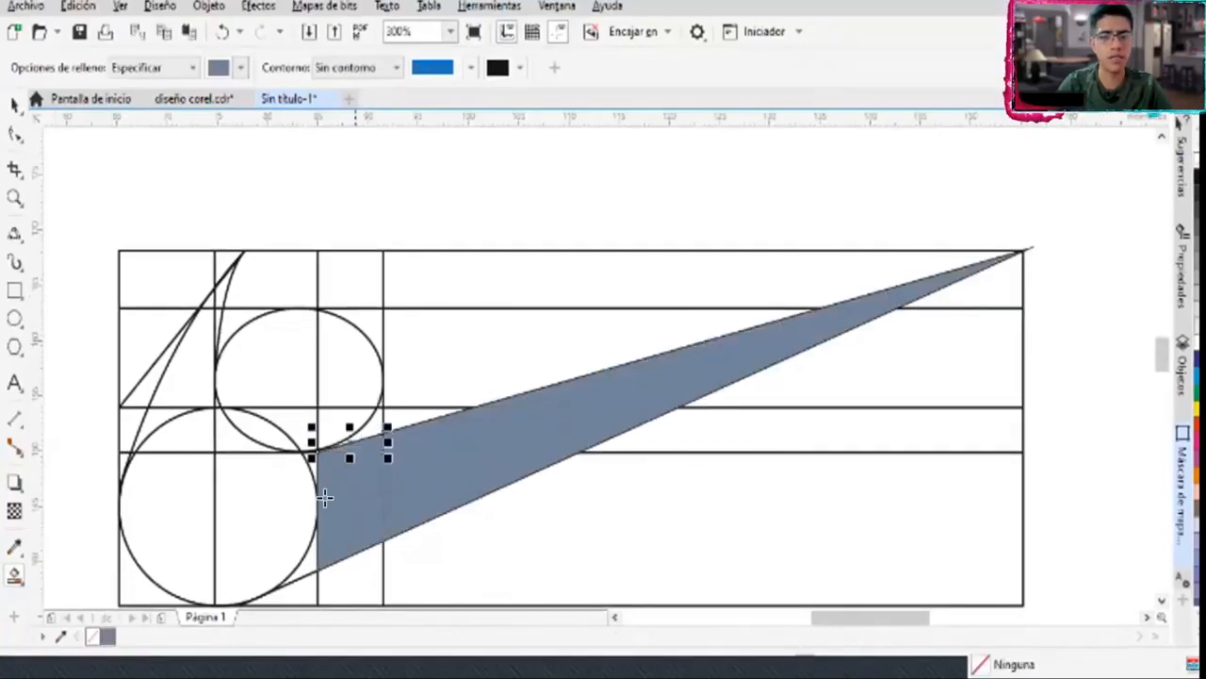
Smart-fill the large circle's regions and the gaps beneath the upper ellipse to form the swoosh's rounded base and inner curve
{"action": "left_click", "coordinate": [304, 565]}
{"action": "left_click", "coordinate": [247, 534]}
{"action": "left_click", "coordinate": [170, 493]}
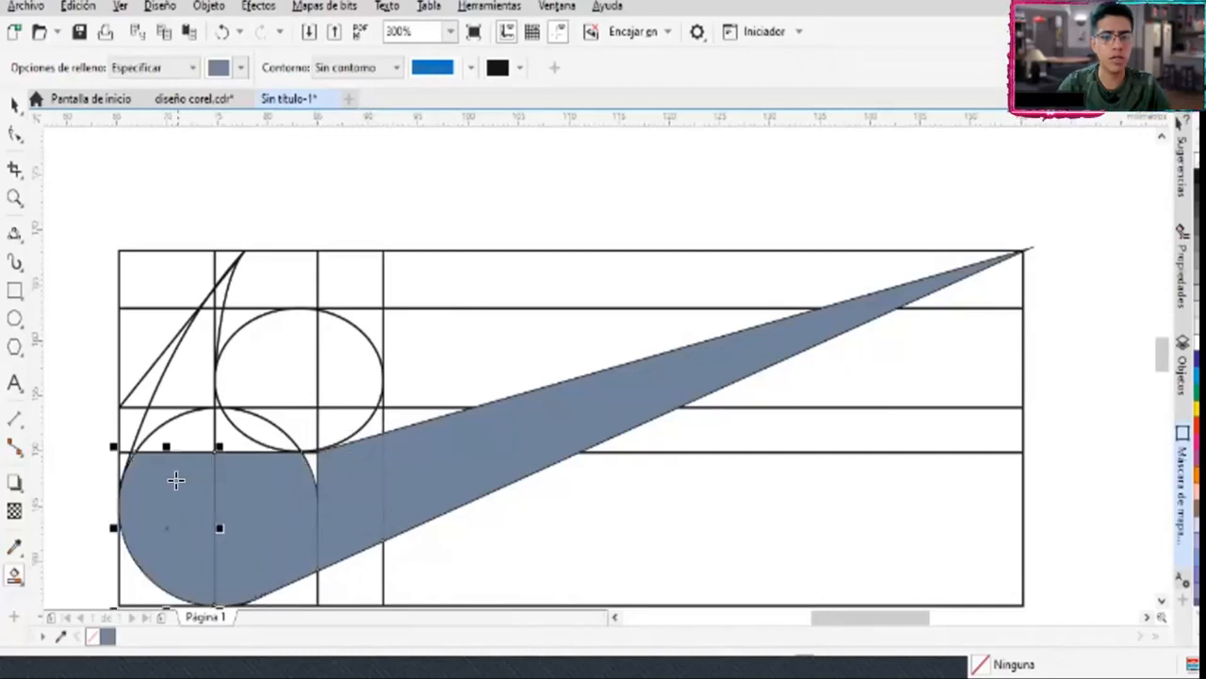
{"action": "left_click", "coordinate": [187, 430]}
{"action": "scroll", "coordinate": [187, 426], "scroll_direction": "up", "scroll_amount": 5}
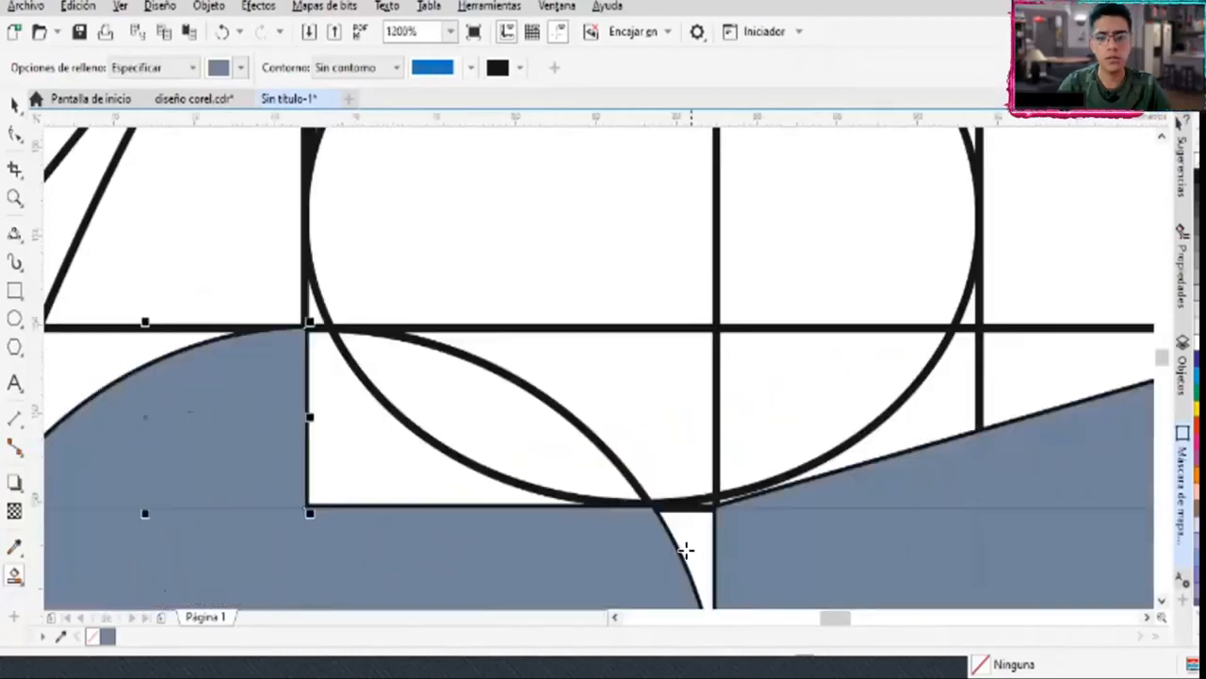
{"action": "left_click", "coordinate": [424, 476]}
{"action": "scroll", "coordinate": [295, 410], "scroll_direction": "down", "scroll_amount": 2}
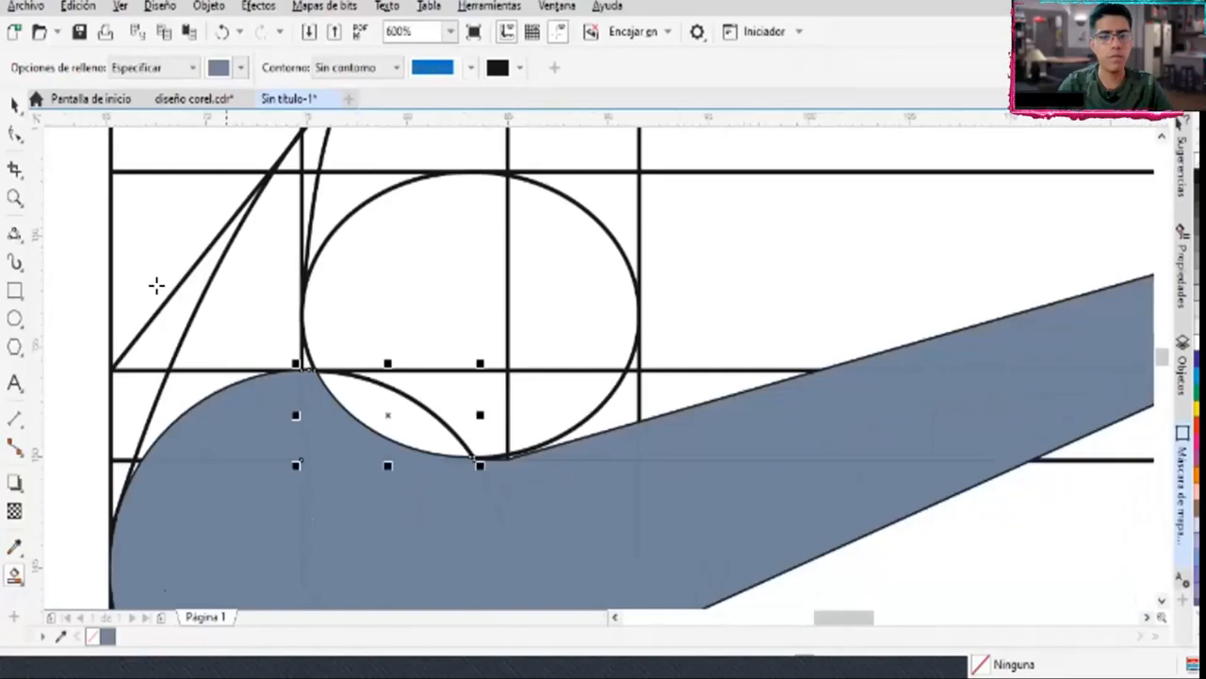
Smart-fill the regions between the outer three-point curve and the ellipse's left side, including the slivers beside the large circle and the ellipse
{"action": "left_click", "coordinate": [179, 392]}
{"action": "left_click", "coordinate": [215, 304]}
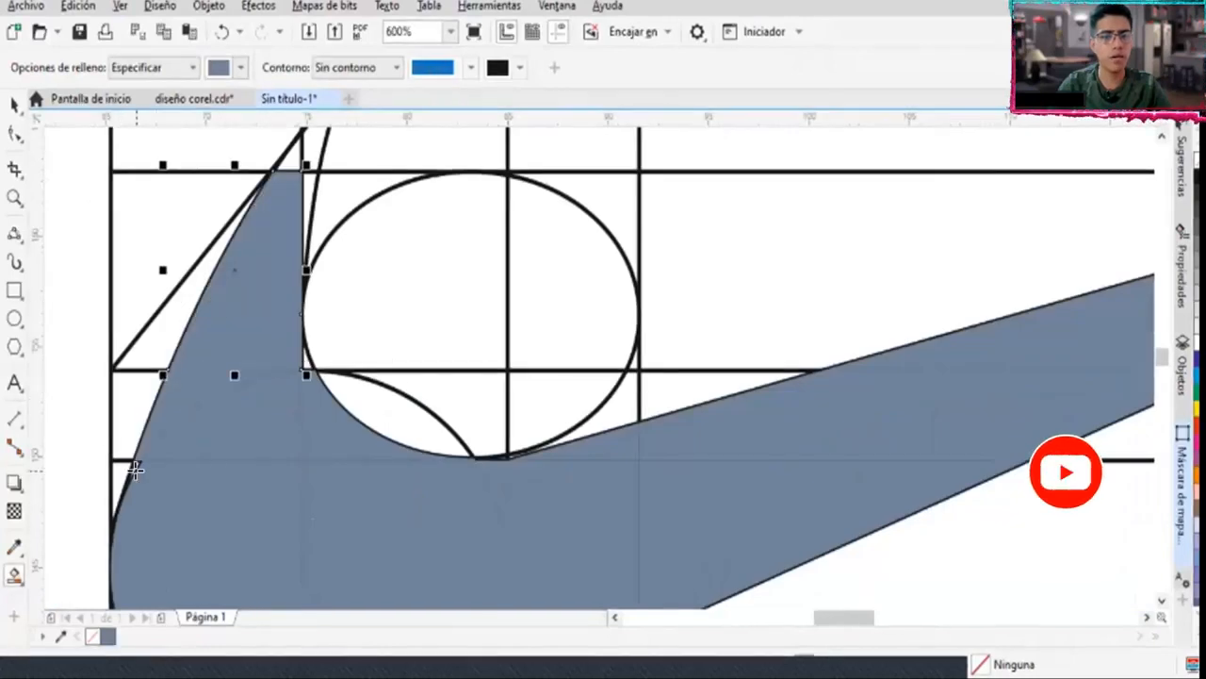
{"action": "scroll", "coordinate": [132, 450], "scroll_direction": "up", "scroll_amount": 6}
{"action": "scroll", "coordinate": [126, 443], "scroll_direction": "down", "scroll_amount": 6}
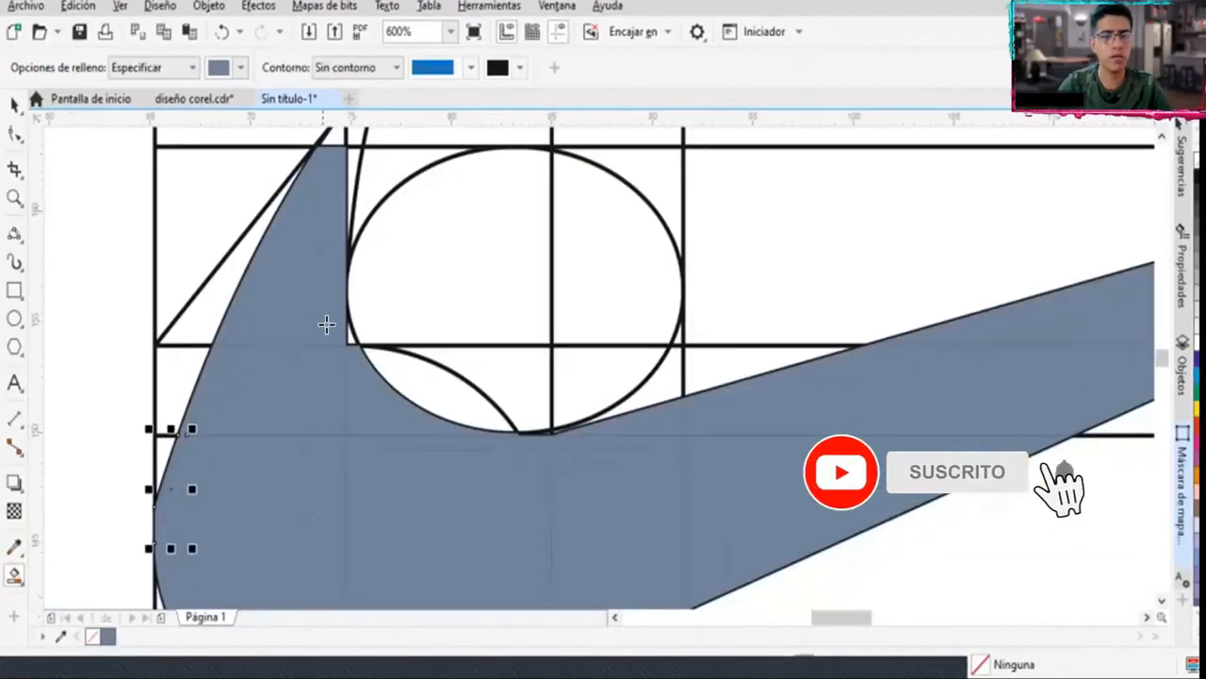
{"action": "scroll", "coordinate": [340, 339], "scroll_direction": "up", "scroll_amount": 2}
{"action": "left_click", "coordinate": [342, 341]}
{"action": "scroll", "coordinate": [342, 342], "scroll_direction": "down", "scroll_amount": 3}
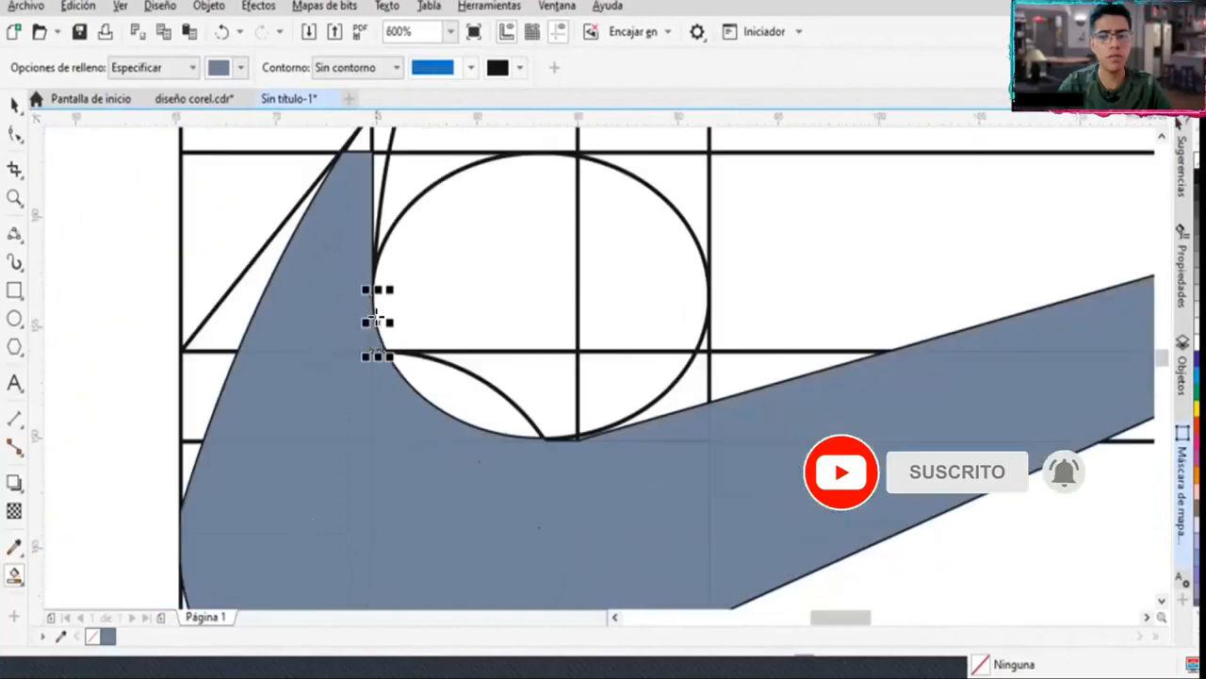
Smart-fill the remaining regions between the two three-point curves up to the swoosh's upper-left tip
{"action": "scroll", "coordinate": [377, 215], "scroll_direction": "up", "scroll_amount": 4}
{"action": "left_click", "coordinate": [345, 350]}
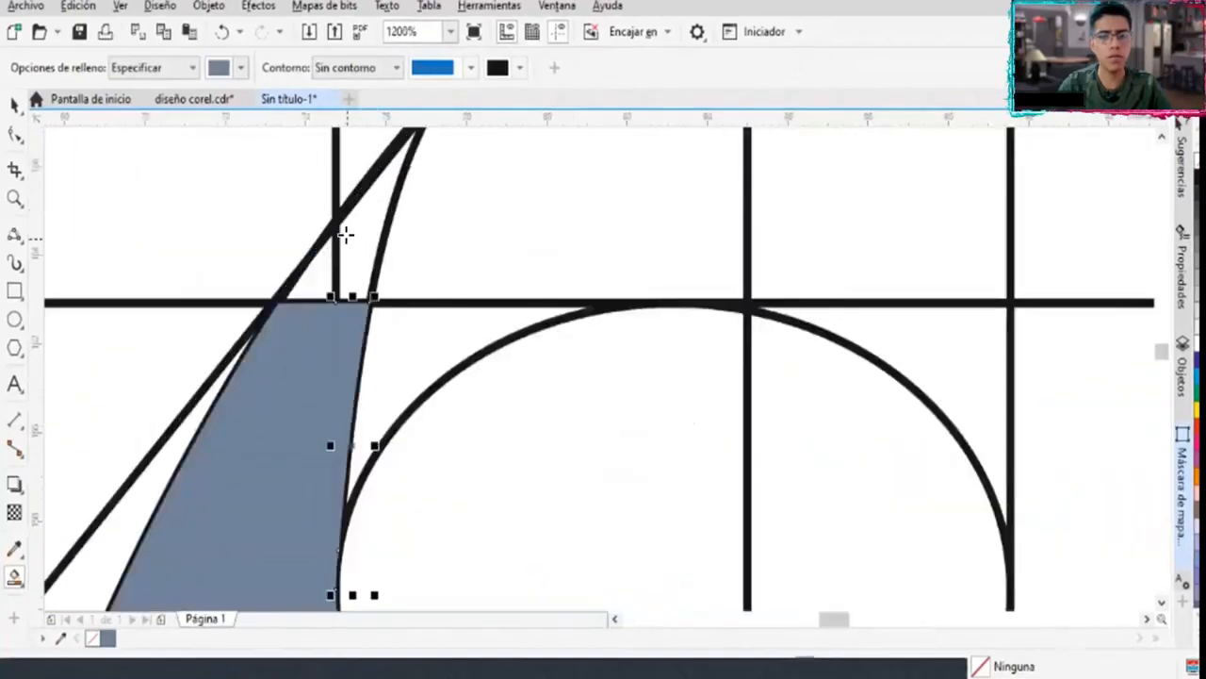
{"action": "left_click", "coordinate": [345, 237]}
{"action": "left_click", "coordinate": [309, 283]}
{"action": "scroll", "coordinate": [311, 282], "scroll_direction": "down", "scroll_amount": 4}
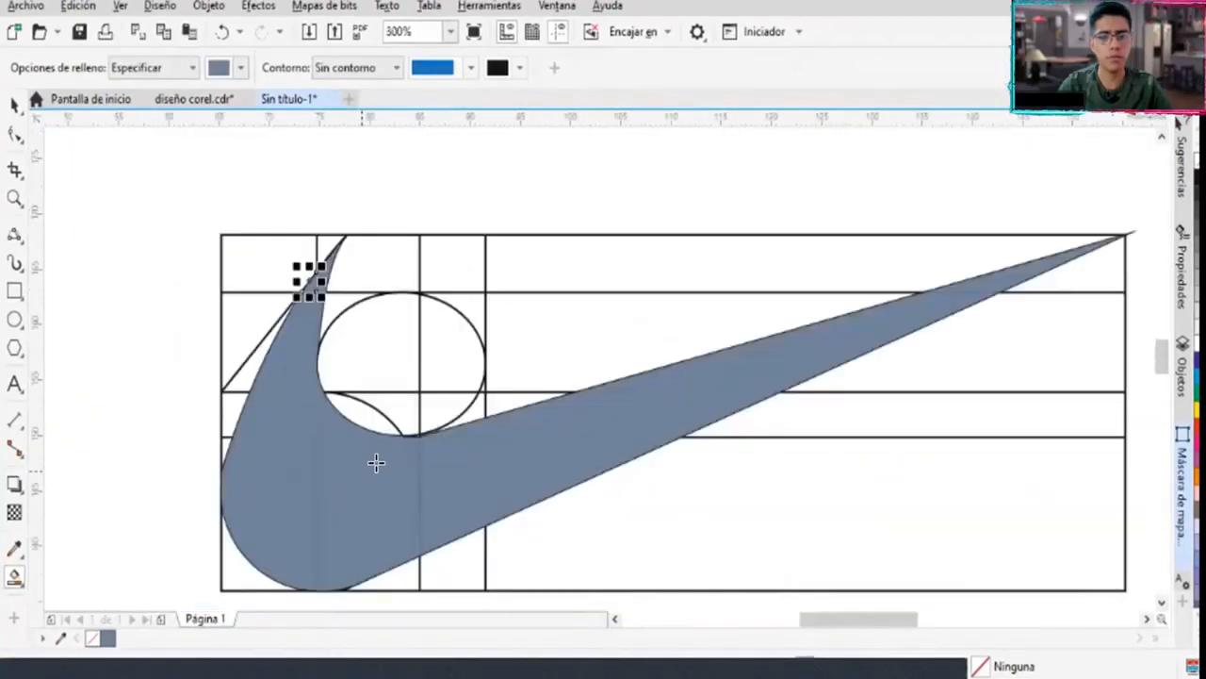
Examine the filled swoosh and its inner edge where the upper ellipse meets the upper long diagonal
{"action": "scroll", "coordinate": [988, 471], "scroll_direction": "down", "scroll_amount": 2}
{"action": "scroll", "coordinate": [970, 471], "scroll_direction": "up", "scroll_amount": 2}
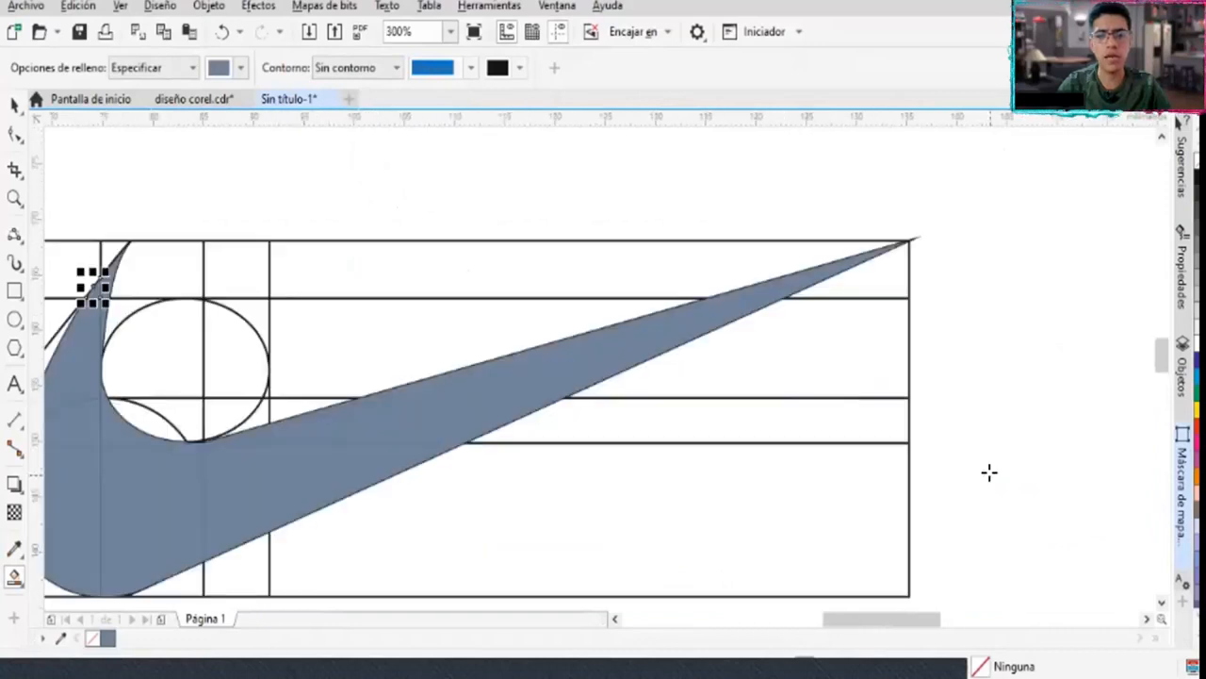
{"action": "scroll", "coordinate": [198, 424], "scroll_direction": "down", "scroll_amount": 2}
{"action": "scroll", "coordinate": [97, 459], "scroll_direction": "up", "scroll_amount": 2}
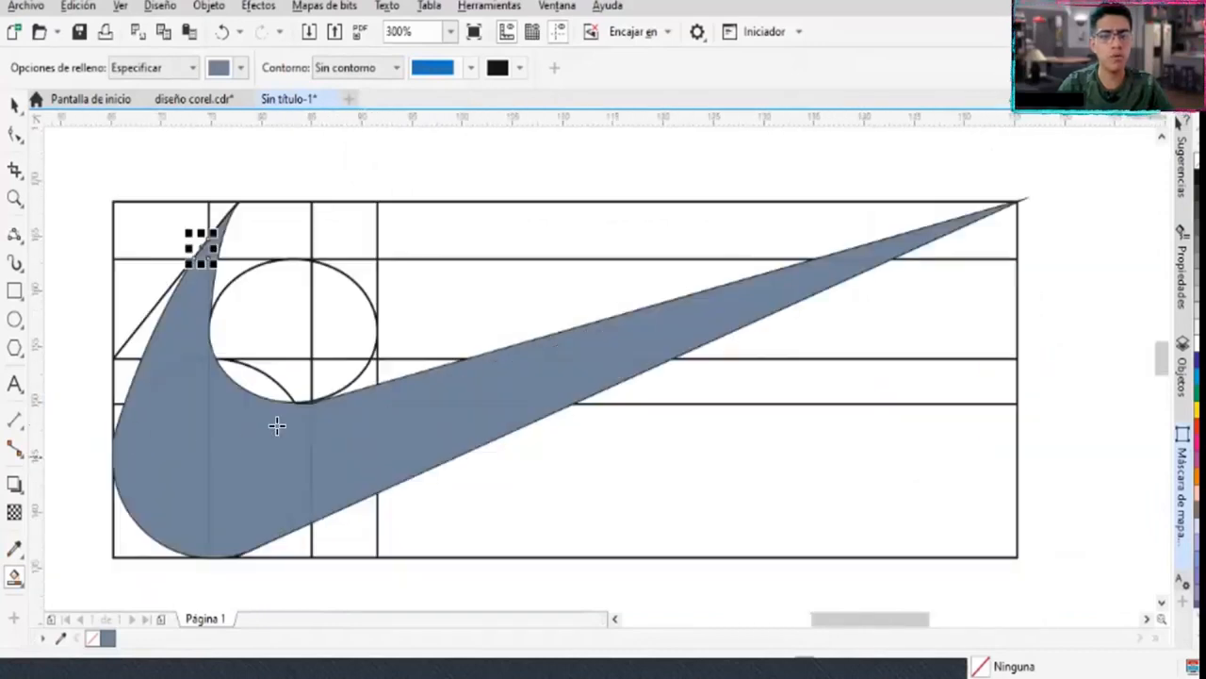
{"action": "scroll", "coordinate": [405, 339], "scroll_direction": "up", "scroll_amount": 6}
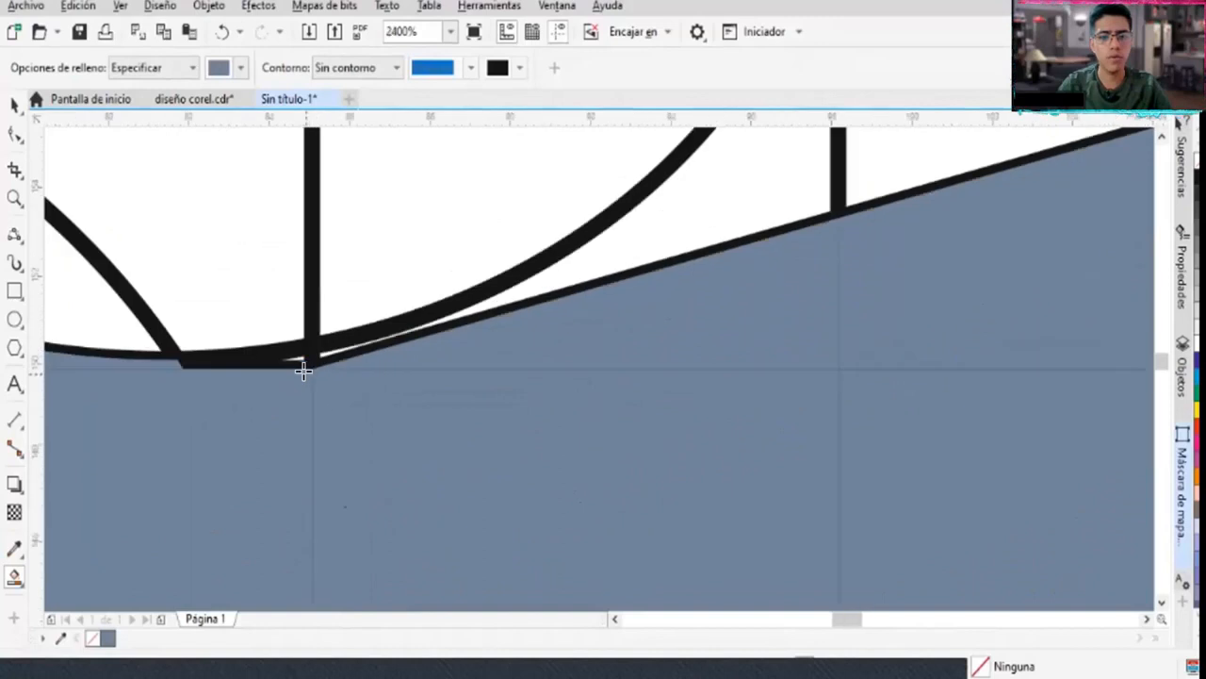
{"action": "scroll", "coordinate": [302, 370], "scroll_direction": "down", "scroll_amount": 6}
Select the large filled pieces of the swoosh together, from its upper-right tip through the body to the rounded base
{"action": "left_click", "coordinate": [14, 103]}
{"action": "left_click", "coordinate": [243, 266]}
{"action": "left_click", "coordinate": [996, 207]}
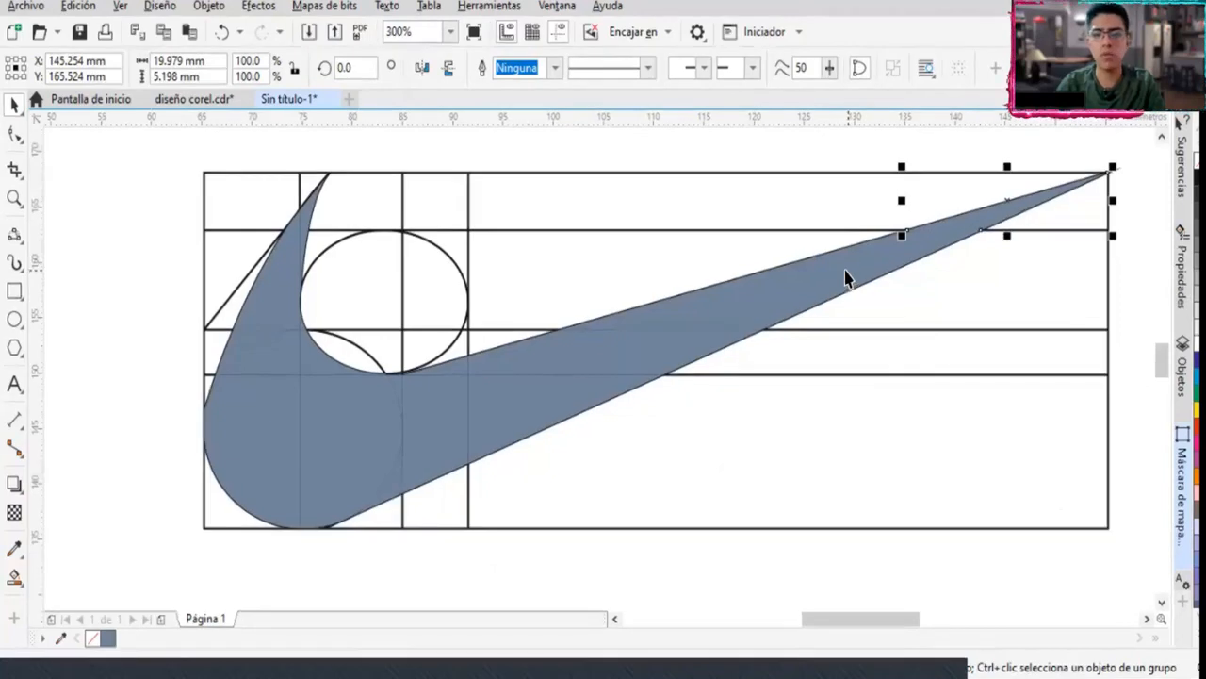
{"action": "left_click", "coordinate": [856, 270], "text": "shift"}
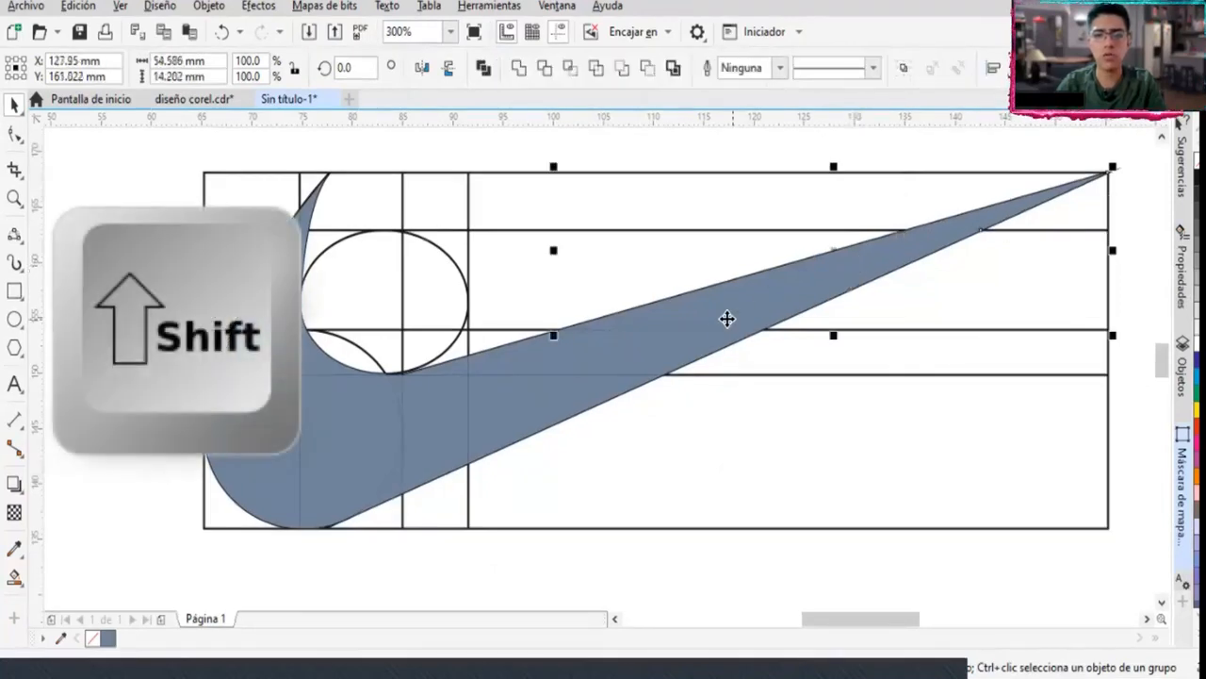
{"action": "left_click", "coordinate": [504, 404], "text": "shift"}
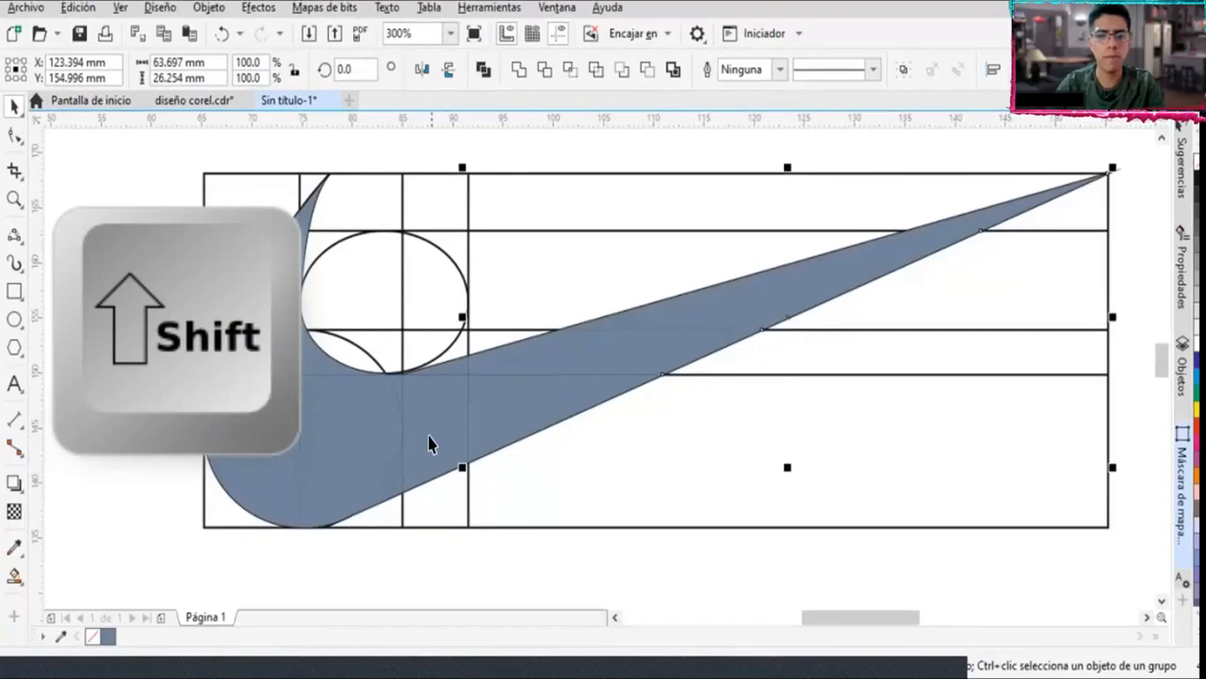
{"action": "left_click", "coordinate": [375, 443], "text": "shift"}
{"action": "left_click", "coordinate": [271, 415], "text": "shift"}
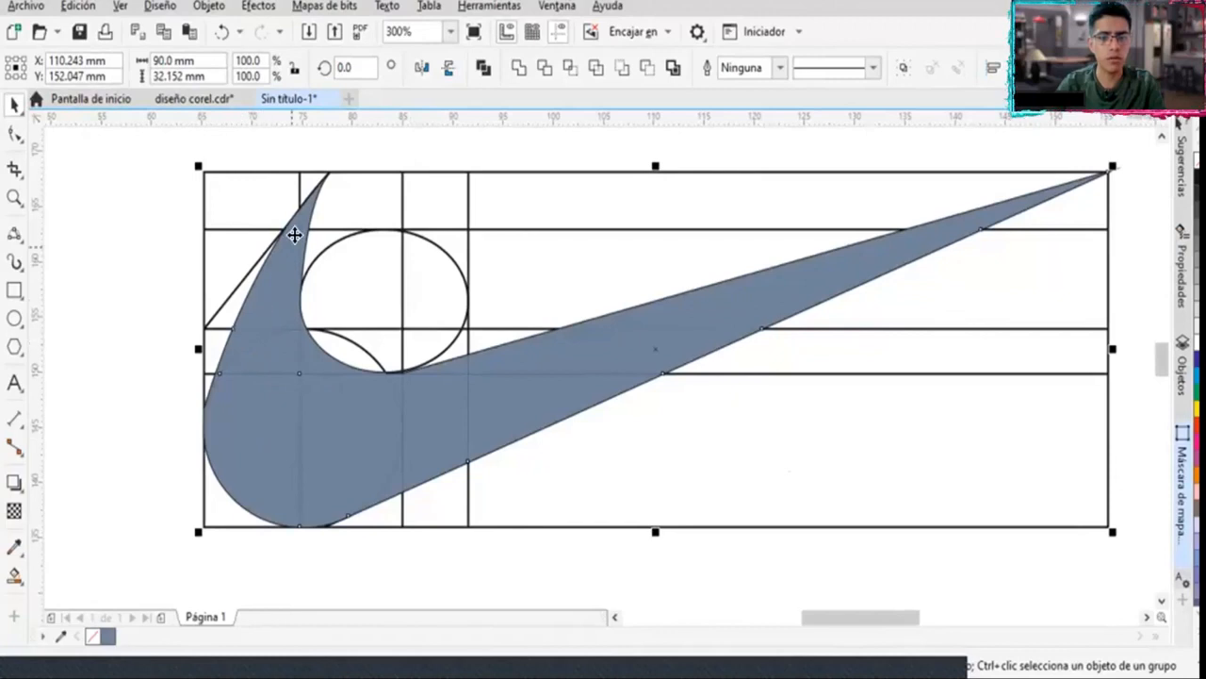
Move the selected pieces below the construction grid to check for unselected fills, and put them back in place
{"action": "scroll", "coordinate": [339, 245], "scroll_direction": "down", "scroll_amount": 2}
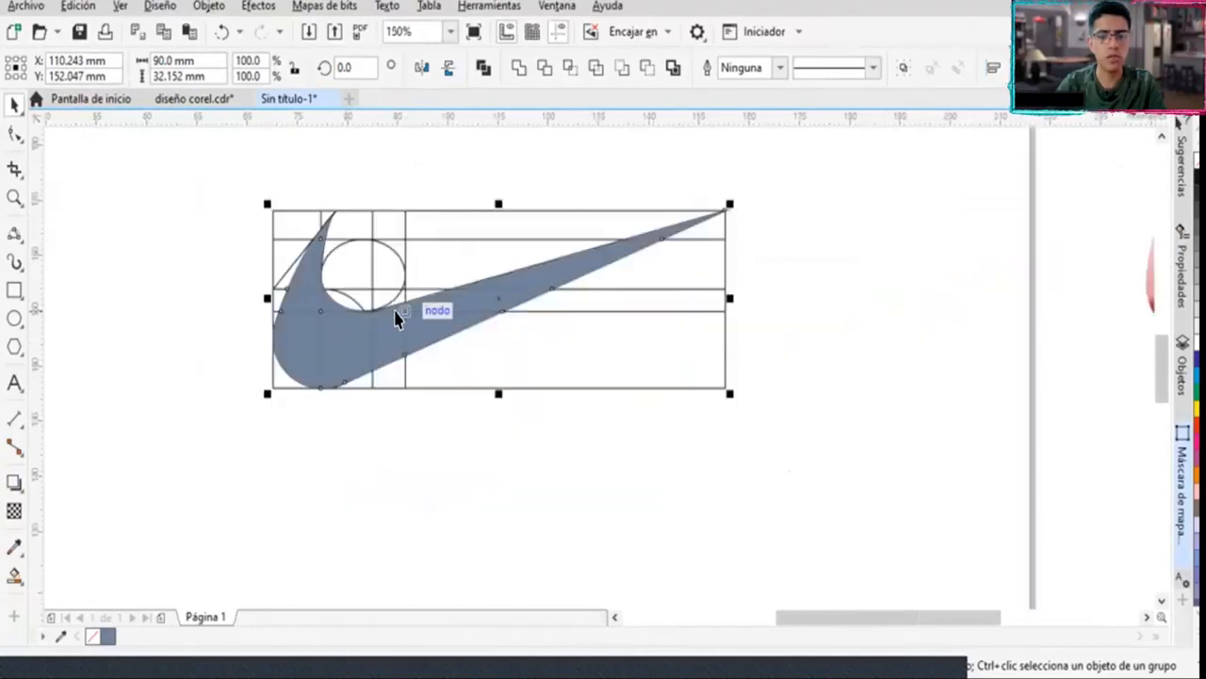
{"action": "left_click_drag", "start_coordinate": [399, 315], "coordinate": [415, 556]}
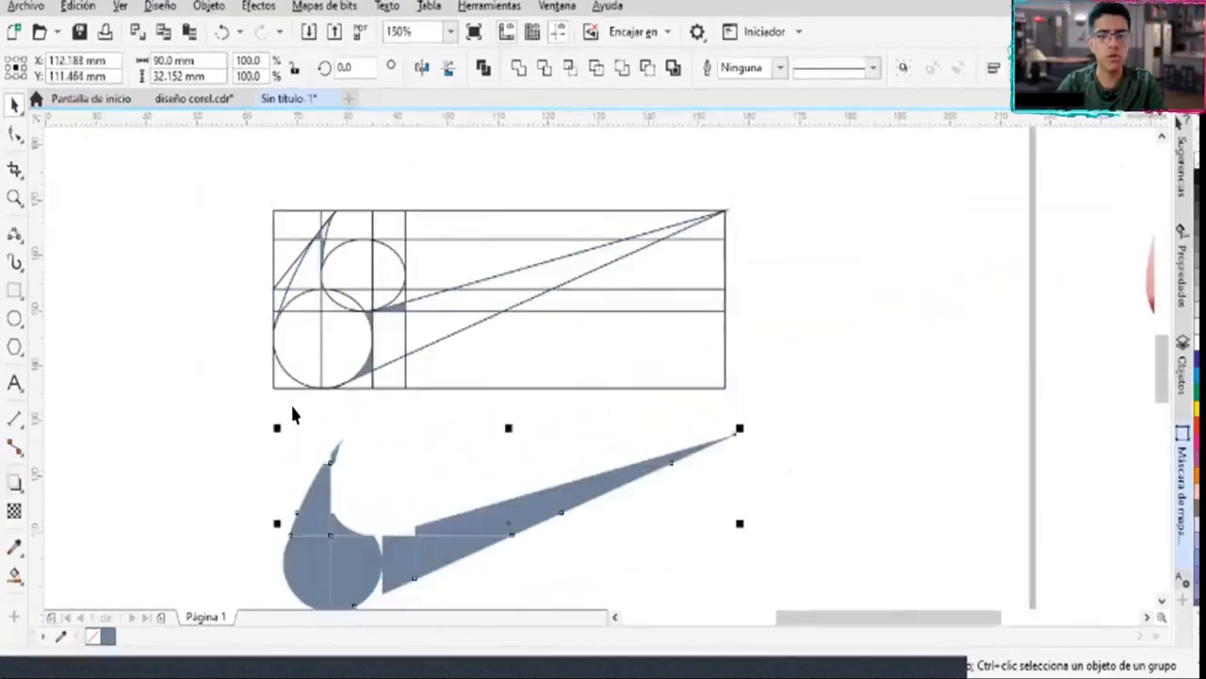
{"action": "scroll", "coordinate": [359, 349], "scroll_direction": "up", "scroll_amount": 4}
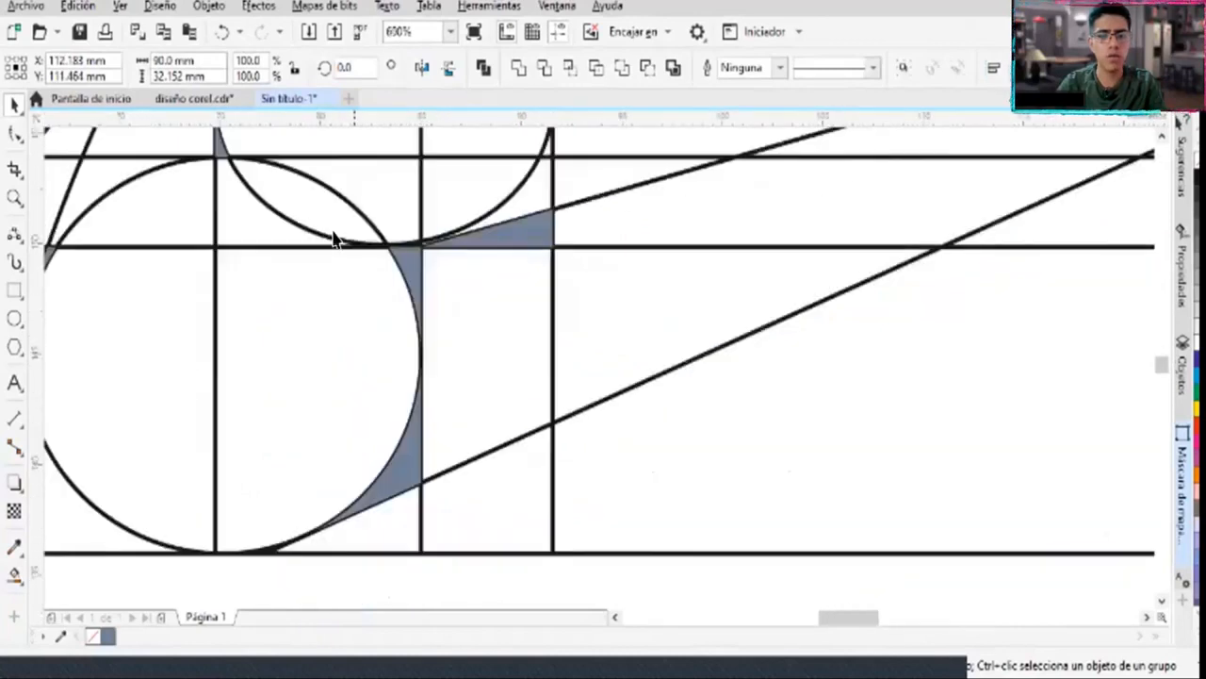
{"action": "scroll", "coordinate": [405, 311], "scroll_direction": "down", "scroll_amount": 4}
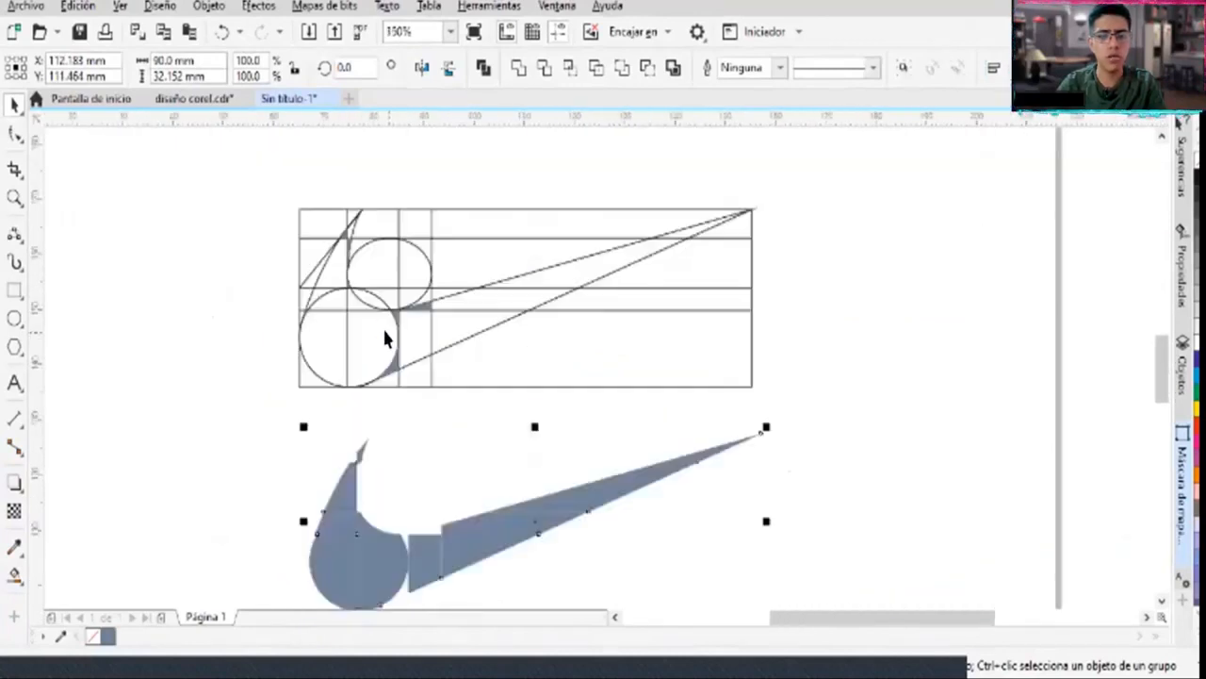
{"action": "left_click_drag", "start_coordinate": [381, 539], "coordinate": [349, 310]}
Add the filled gaps beneath the upper ellipse and the upper diagonal to the selection, checking with trial moves that are undone
{"action": "scroll", "coordinate": [555, 292], "scroll_direction": "up", "scroll_amount": 6}
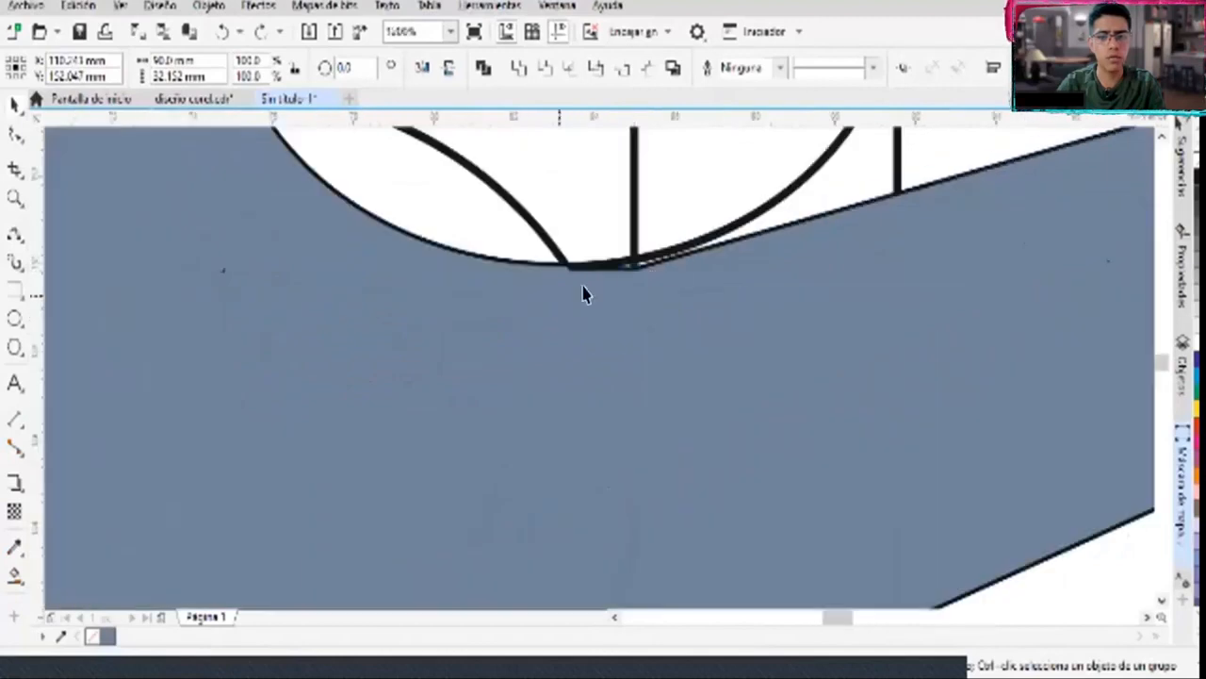
{"action": "scroll", "coordinate": [538, 325], "scroll_direction": "down", "scroll_amount": 6}
{"action": "left_click_drag", "start_coordinate": [563, 352], "coordinate": [497, 577]}
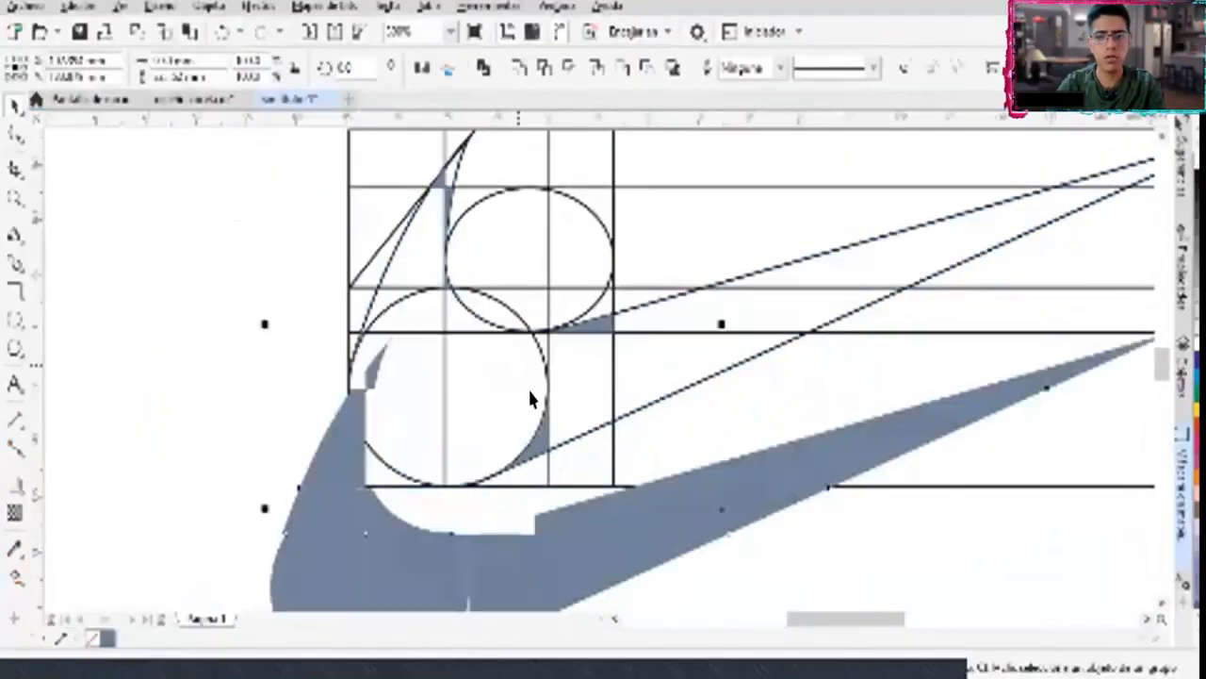
{"action": "key", "text": "ctrl+z"}
{"action": "scroll", "coordinate": [560, 339], "scroll_direction": "up", "scroll_amount": 6}
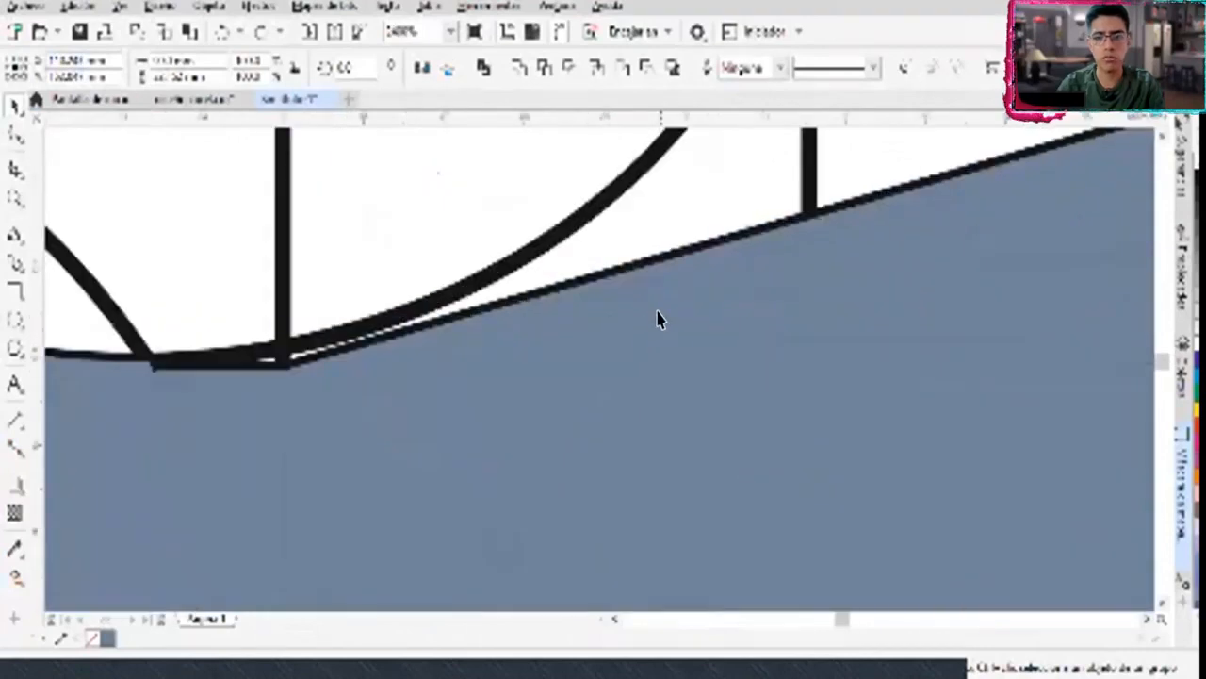
{"action": "scroll", "coordinate": [658, 311], "scroll_direction": "down", "scroll_amount": 3}
{"action": "left_click_drag", "start_coordinate": [643, 327], "coordinate": [645, 505]}
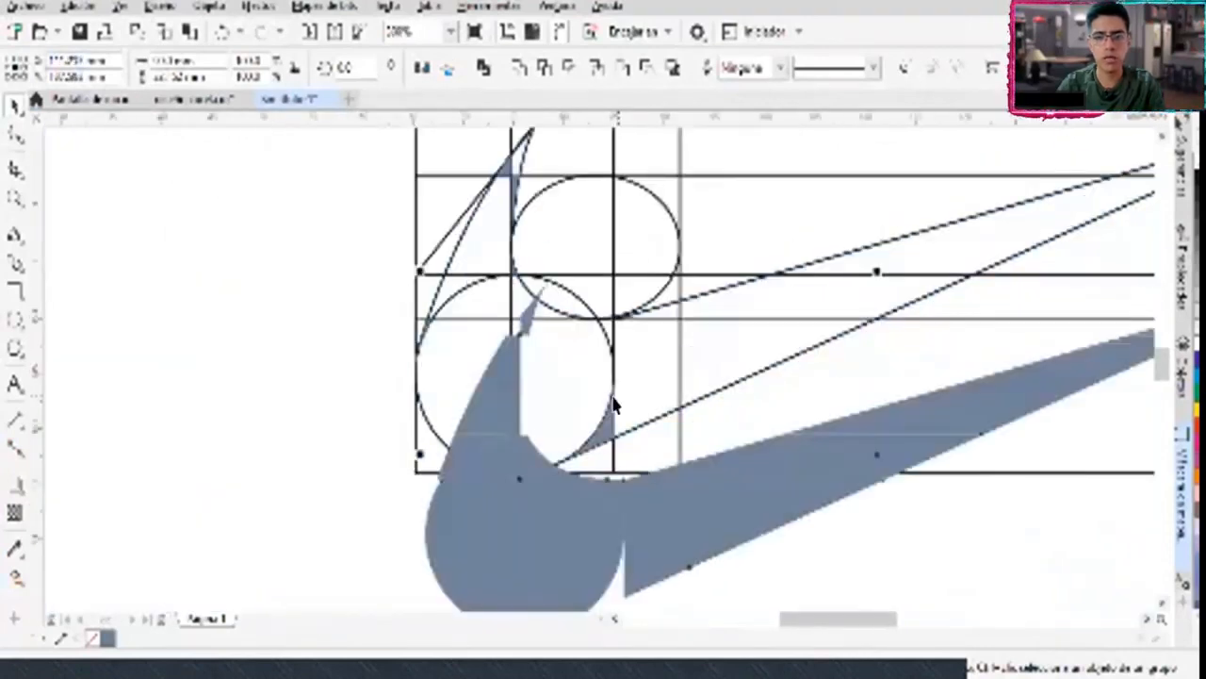
{"action": "key", "text": "ctrl+z"}
Add the sliver at the large circle's lower right to the selection and move the set off the grid as a check
{"action": "scroll", "coordinate": [588, 394], "scroll_direction": "up", "scroll_amount": 5}
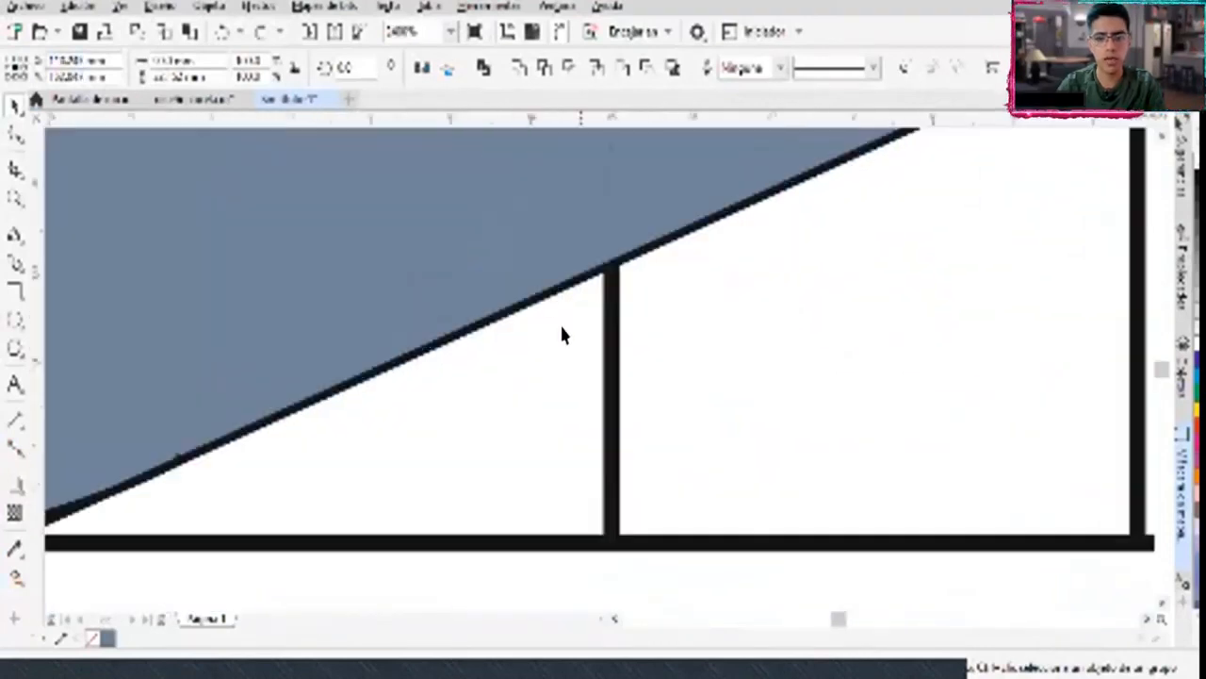
{"action": "scroll", "coordinate": [541, 245], "scroll_direction": "down", "scroll_amount": 5}
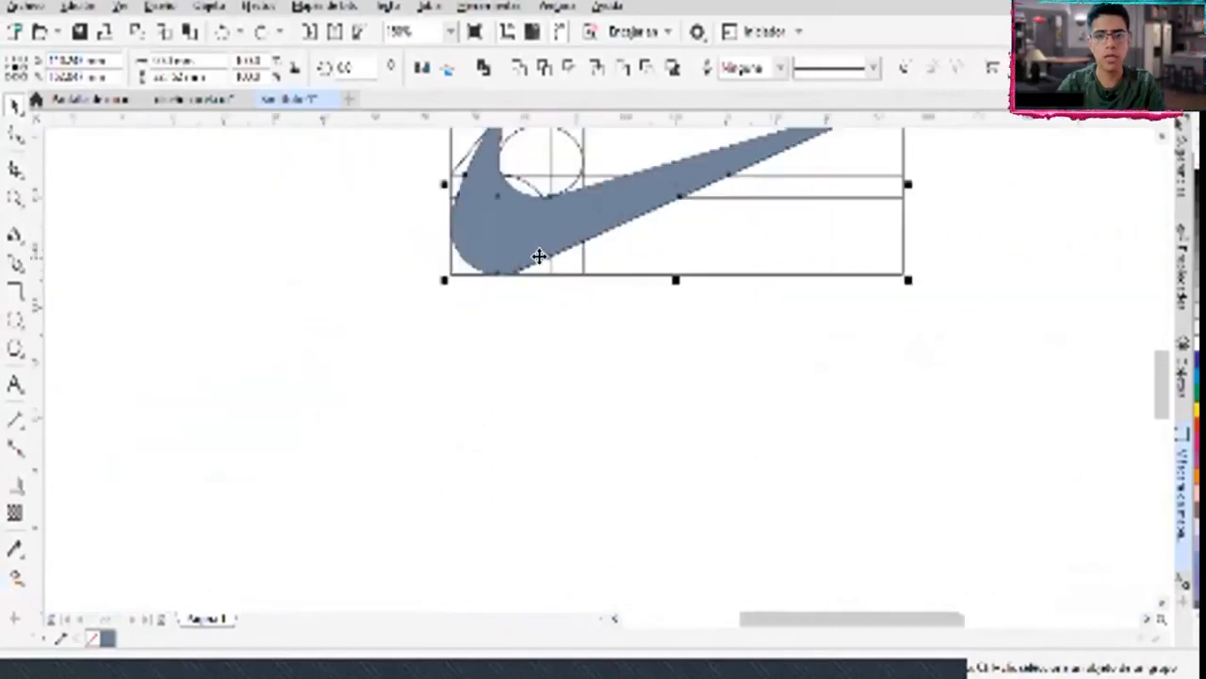
{"action": "scroll", "coordinate": [553, 219], "scroll_direction": "up", "scroll_amount": 4}
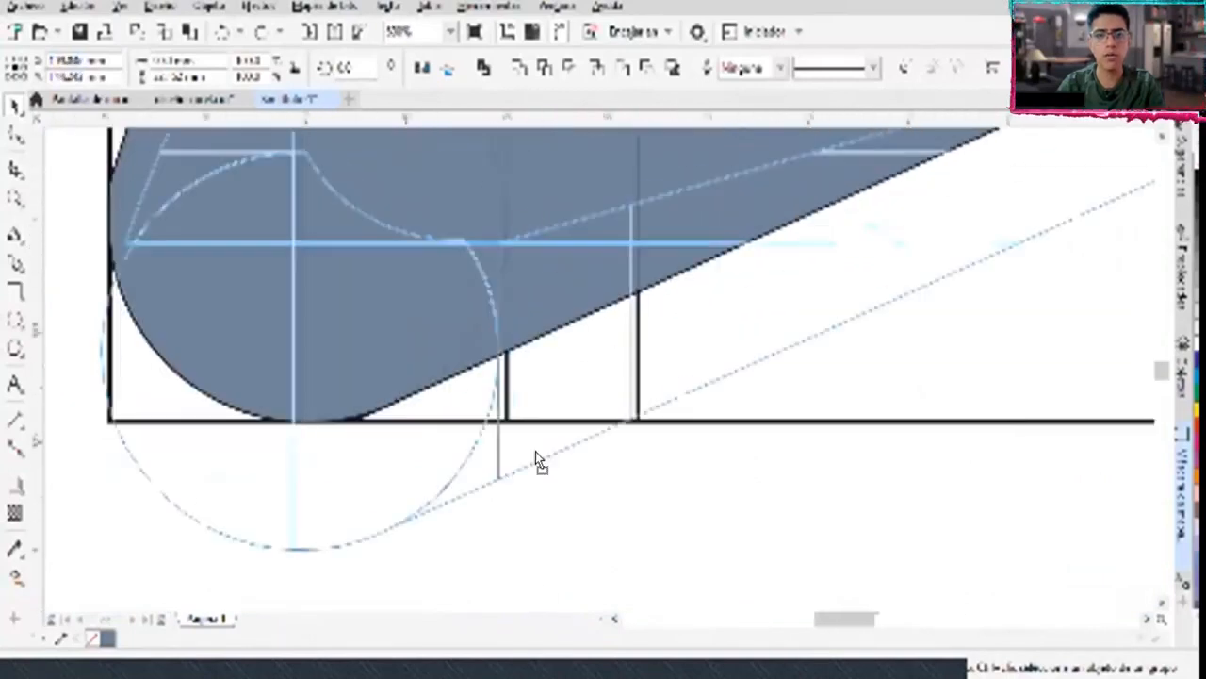
{"action": "scroll", "coordinate": [535, 372], "scroll_direction": "down", "scroll_amount": 5}
{"action": "left_click_drag", "start_coordinate": [512, 399], "coordinate": [431, 427]}
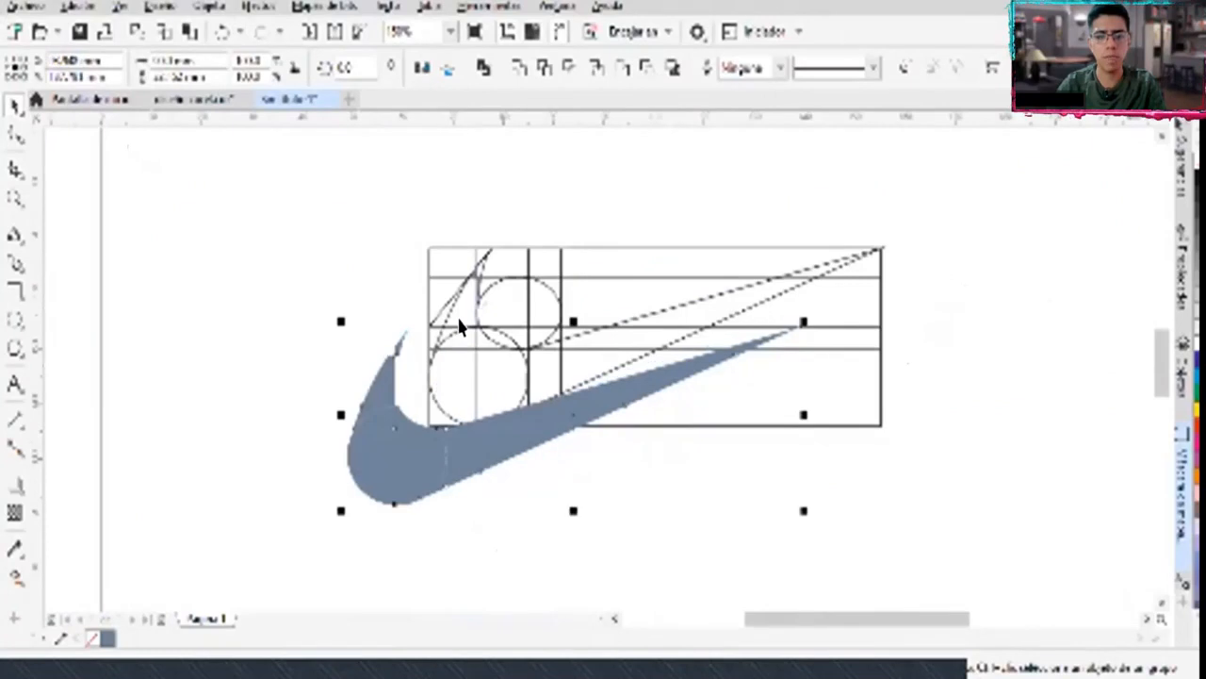
Add the slivers beside the upper ellipse's left side to the selection and move the complete swoosh clear of the grid, to its upper left
{"action": "scroll", "coordinate": [453, 342], "scroll_direction": "up", "scroll_amount": 2}
{"action": "scroll", "coordinate": [479, 246], "scroll_direction": "up", "scroll_amount": 2}
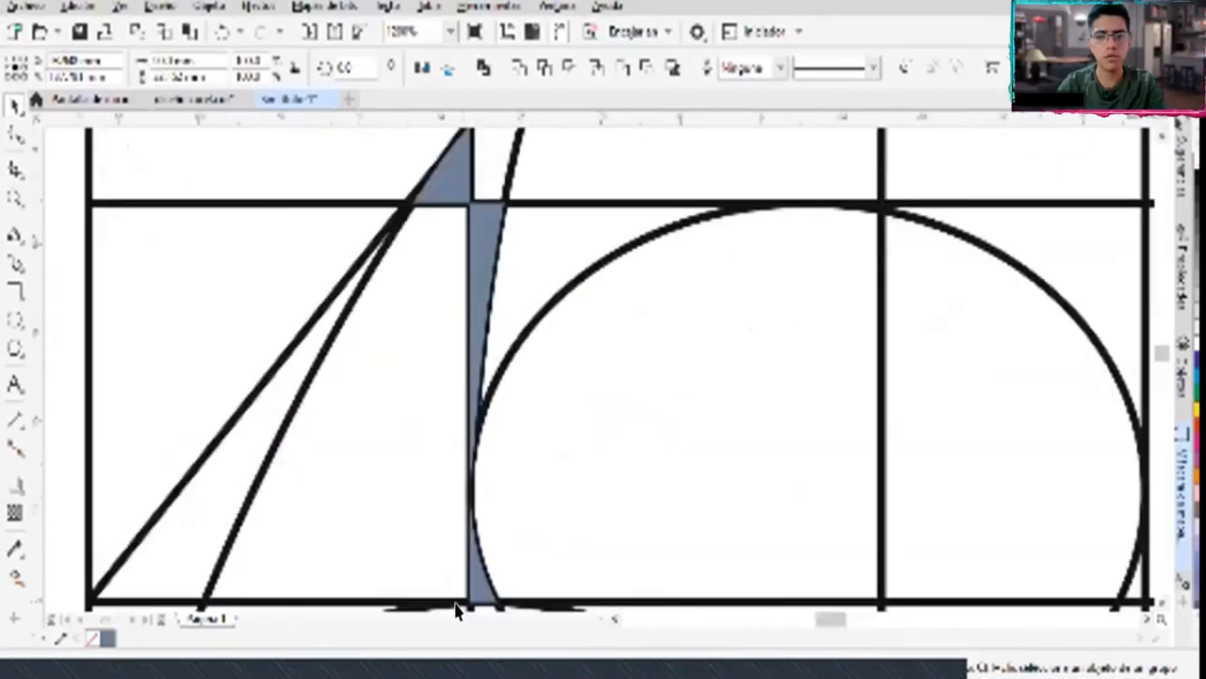
{"action": "scroll", "coordinate": [486, 565], "scroll_direction": "down", "scroll_amount": 2}
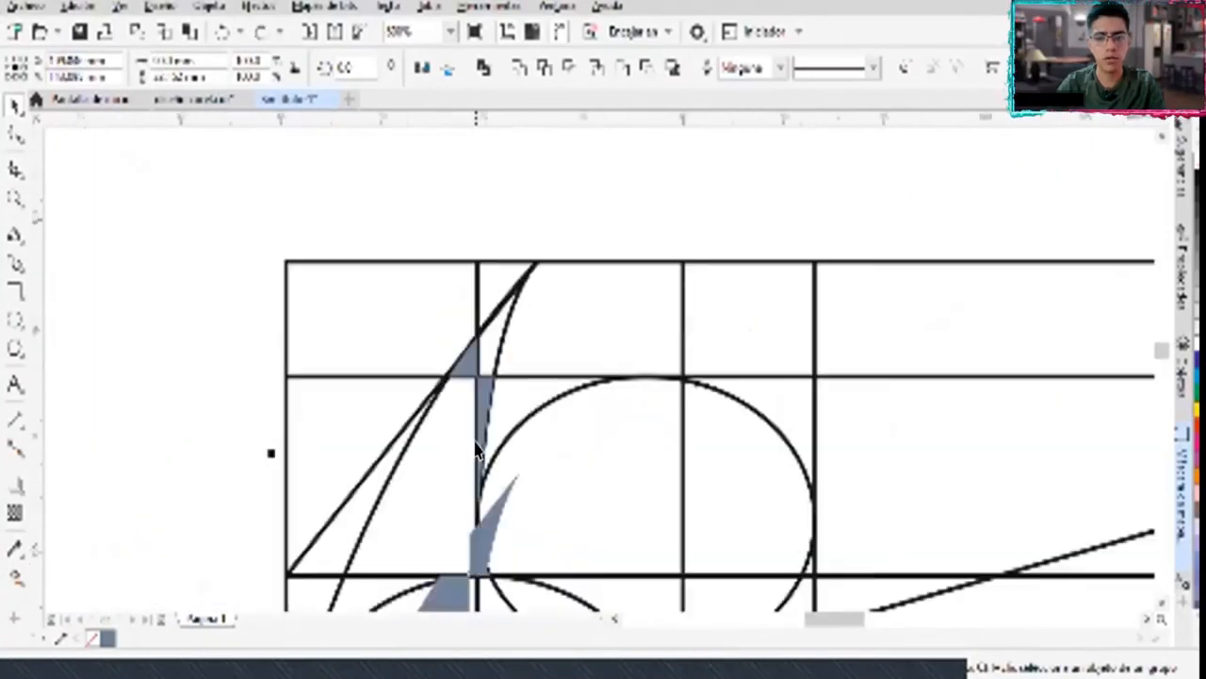
{"action": "scroll", "coordinate": [474, 407], "scroll_direction": "up", "scroll_amount": 3}
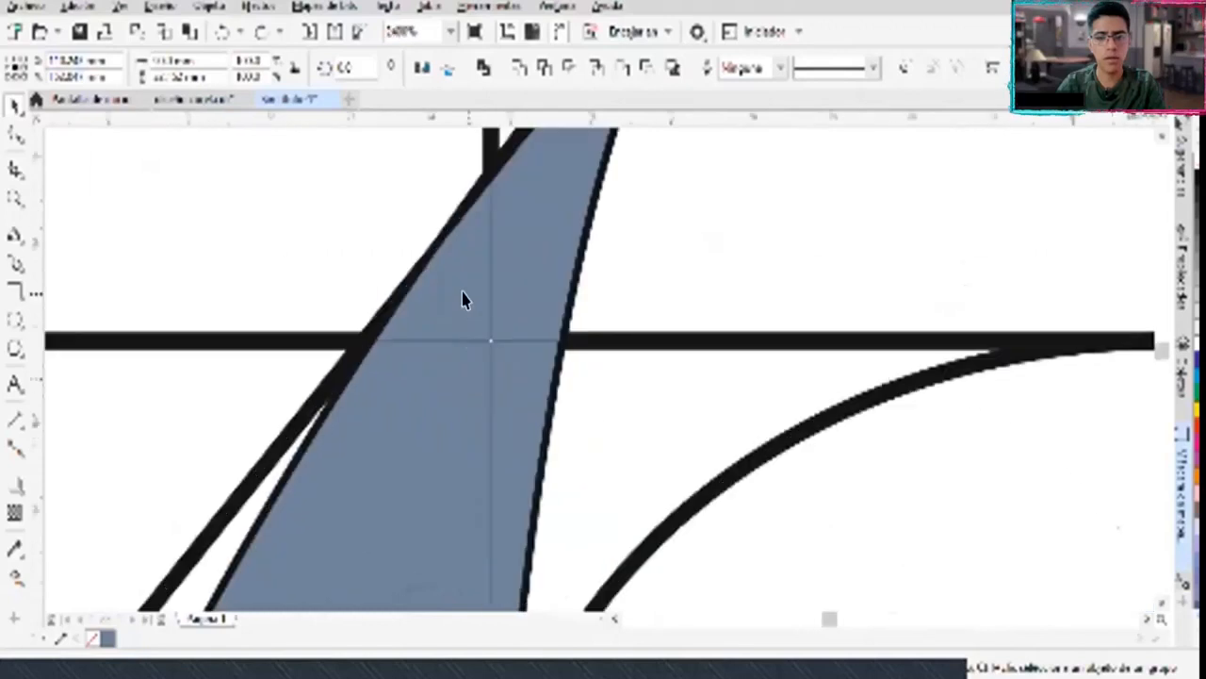
{"action": "scroll", "coordinate": [506, 571], "scroll_direction": "down", "scroll_amount": 2}
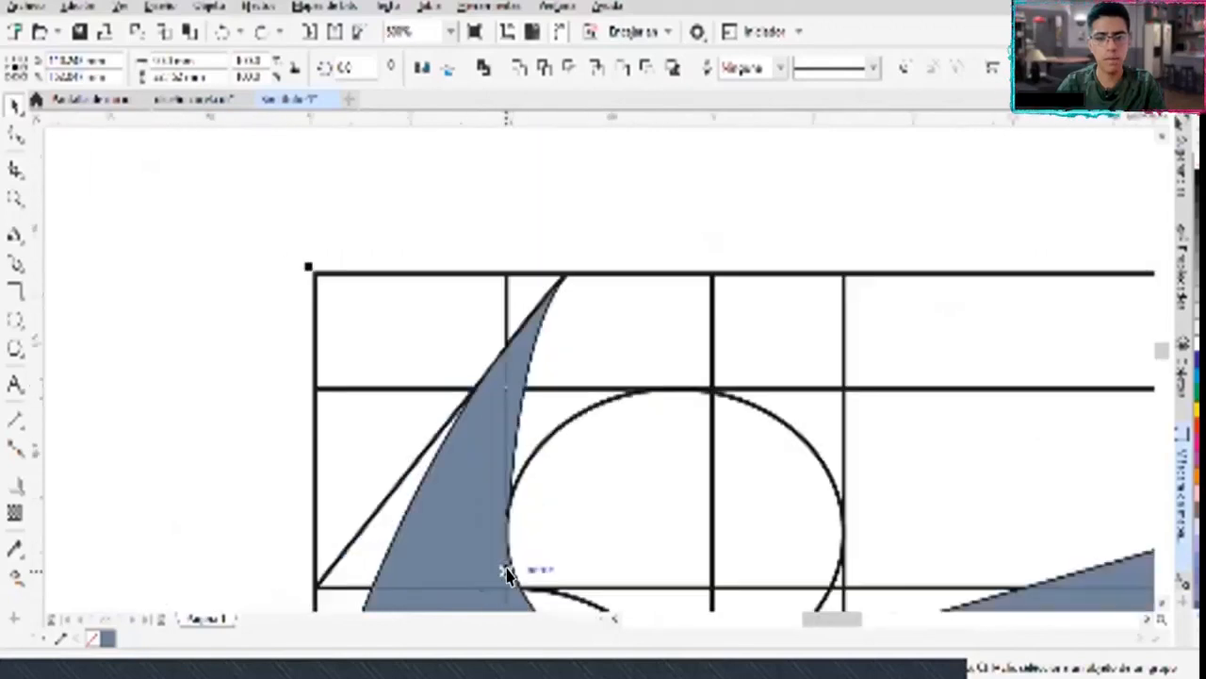
{"action": "scroll", "coordinate": [507, 561], "scroll_direction": "up", "scroll_amount": 4}
{"action": "scroll", "coordinate": [513, 546], "scroll_direction": "down", "scroll_amount": 3}
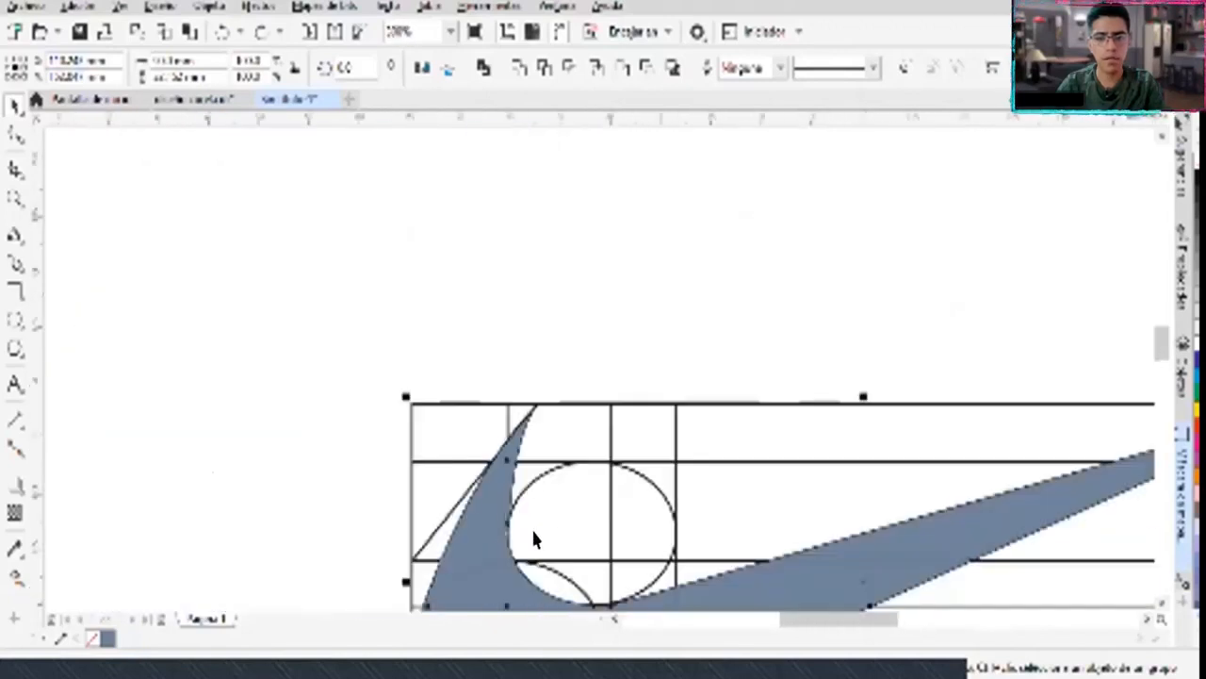
{"action": "scroll", "coordinate": [593, 556], "scroll_direction": "up", "scroll_amount": 2}
{"action": "left_click_drag", "start_coordinate": [525, 540], "coordinate": [232, 315]}
Check the seams between the selected swoosh pieces and weld them into a single shape
{"action": "scroll", "coordinate": [501, 311], "scroll_direction": "down", "scroll_amount": 3}
{"action": "scroll", "coordinate": [477, 422], "scroll_direction": "up", "scroll_amount": 2}
{"action": "scroll", "coordinate": [169, 319], "scroll_direction": "up", "scroll_amount": 4}
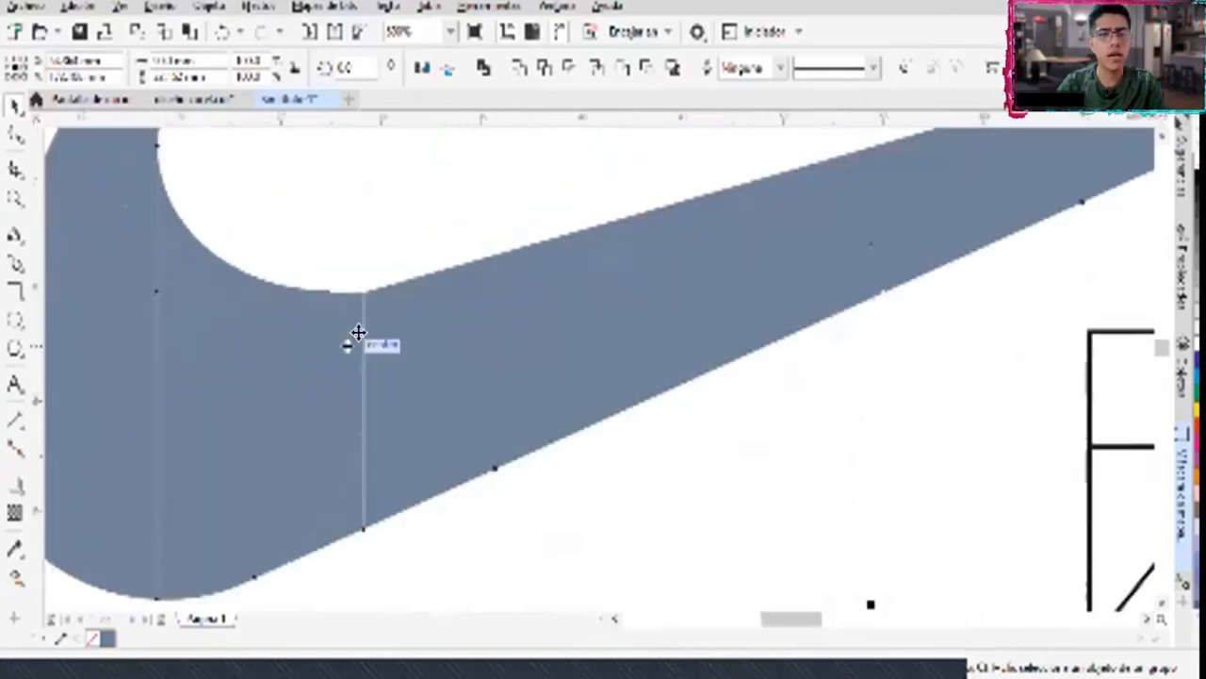
{"action": "scroll", "coordinate": [356, 326], "scroll_direction": "up", "scroll_amount": 2}
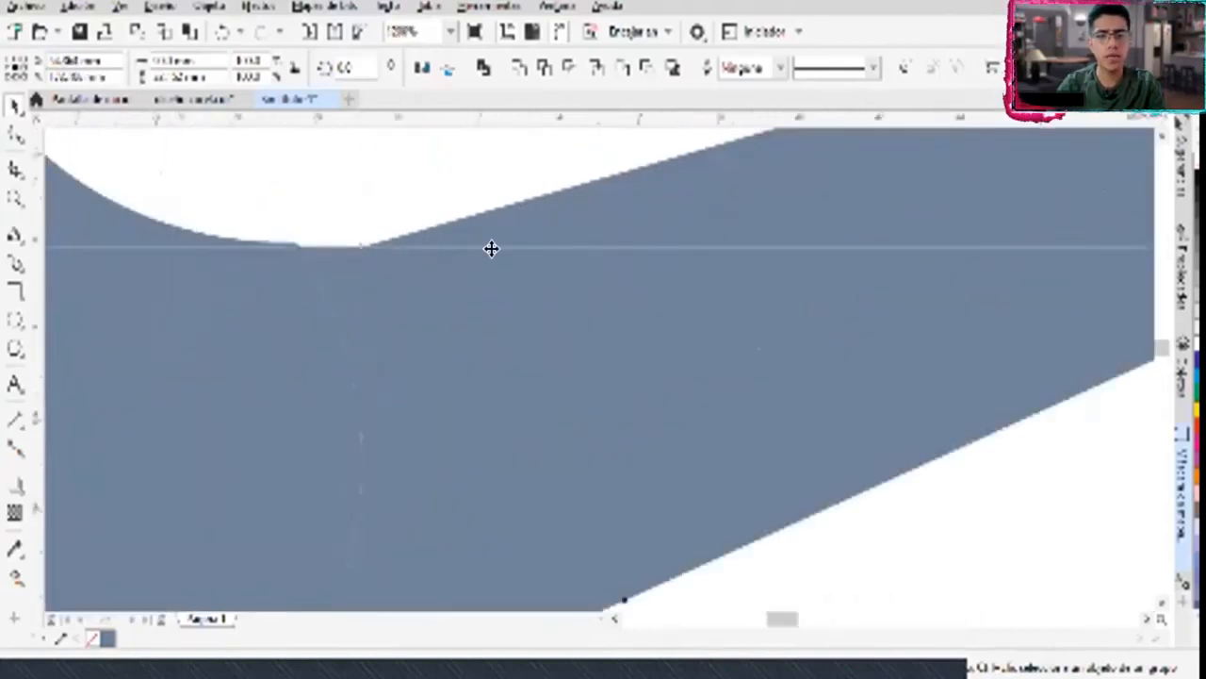
{"action": "scroll", "coordinate": [553, 266], "scroll_direction": "down", "scroll_amount": 4}
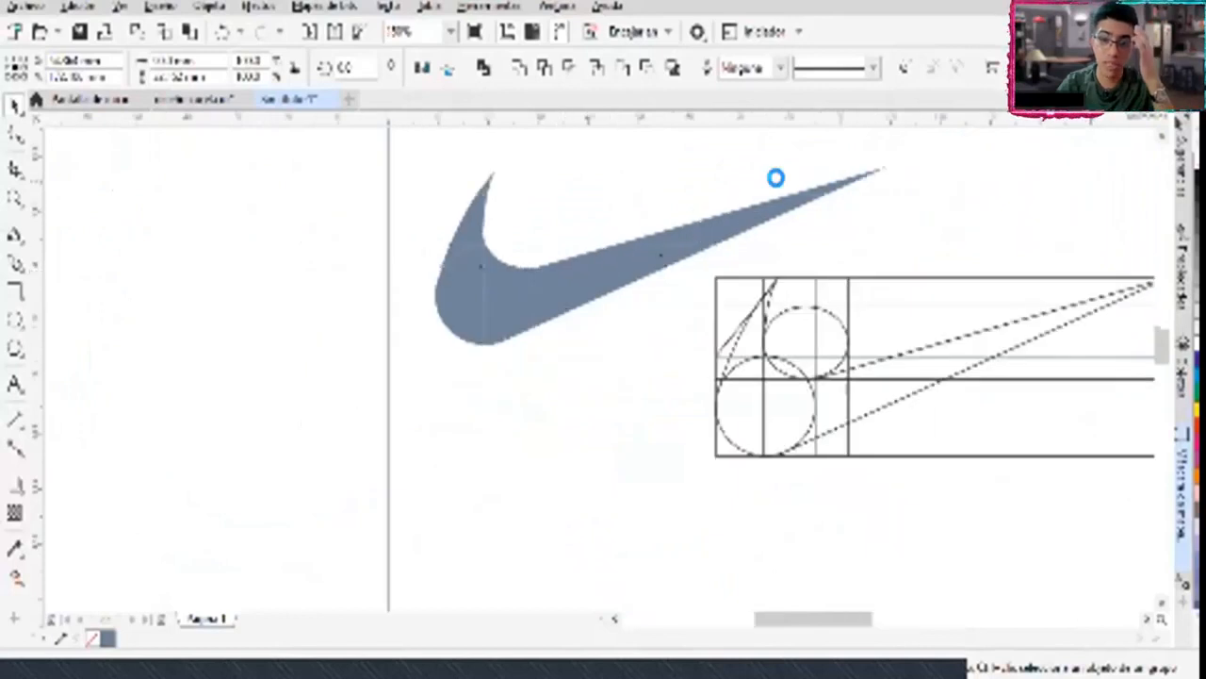
{"action": "scroll", "coordinate": [776, 187], "scroll_direction": "up", "scroll_amount": 2}
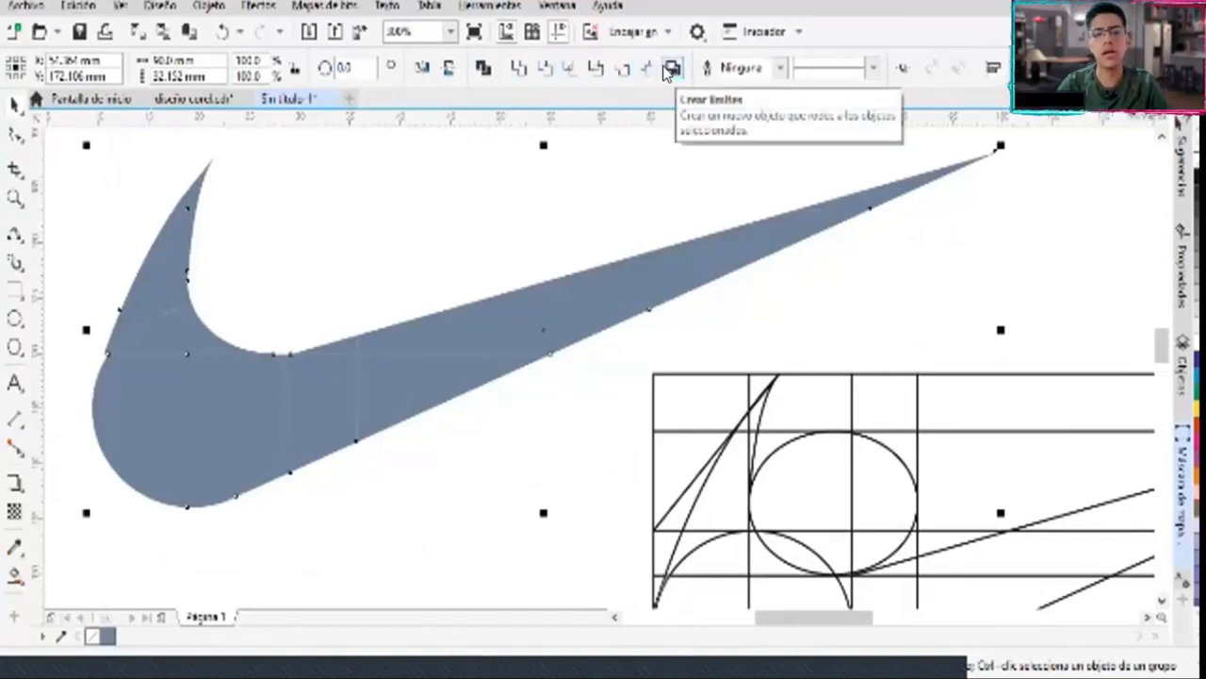
{"action": "left_click", "coordinate": [518, 69]}
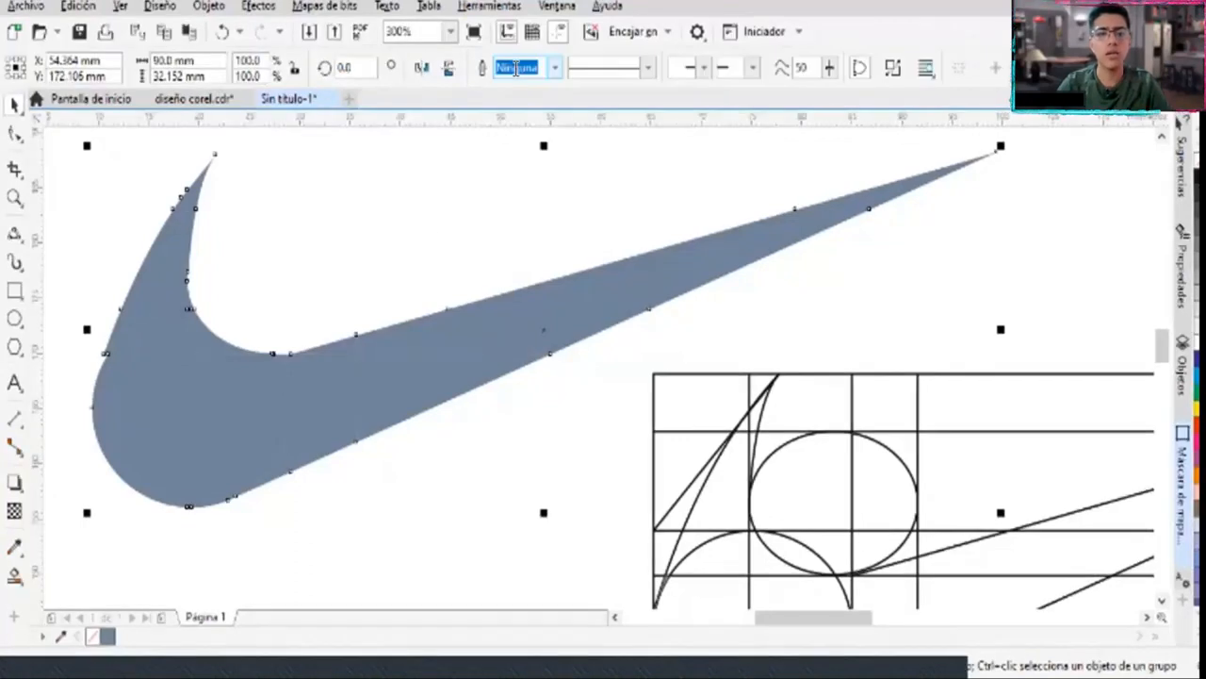
{"action": "scroll", "coordinate": [484, 423], "scroll_direction": "up", "scroll_amount": 2}
{"action": "scroll", "coordinate": [557, 427], "scroll_direction": "down", "scroll_amount": 4}
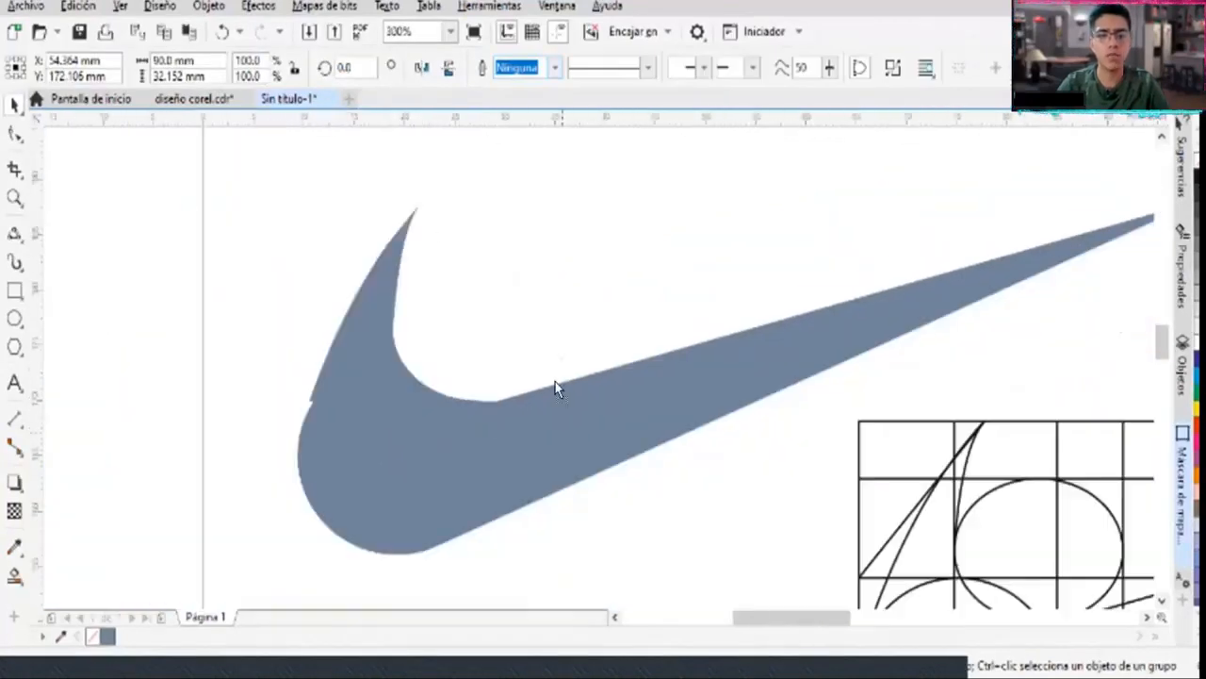
Place the welded swoosh directly above the construction grid and the red gradient swoosh to its left
{"action": "scroll", "coordinate": [514, 341], "scroll_direction": "down", "scroll_amount": 1}
{"action": "scroll", "coordinate": [633, 347], "scroll_direction": "up", "scroll_amount": 1}
{"action": "left_click_drag", "start_coordinate": [402, 321], "coordinate": [660, 269]}
{"action": "scroll", "coordinate": [659, 269], "scroll_direction": "down", "scroll_amount": 2}
{"action": "left_click_drag", "start_coordinate": [1083, 349], "coordinate": [459, 236]}
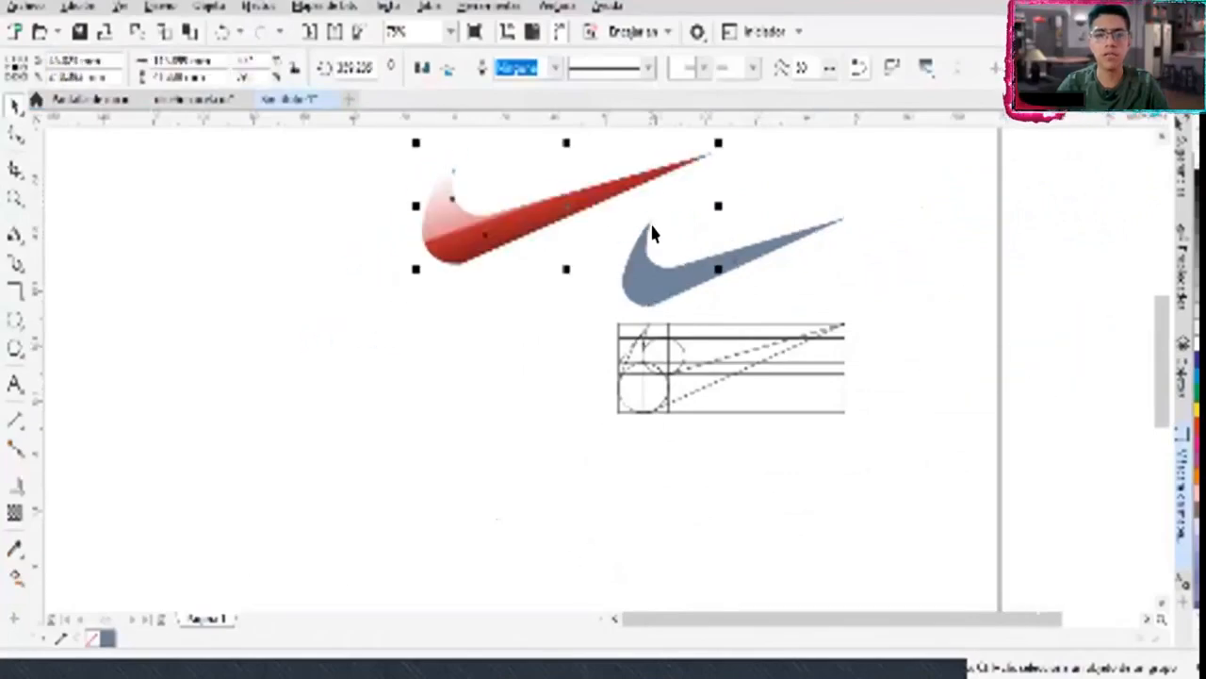
{"action": "scroll", "coordinate": [683, 255], "scroll_direction": "up", "scroll_amount": 2}
{"action": "mouse_move", "coordinate": [654, 348]}
{"action": "left_mouse_down"}
{"action": "mouse_move", "coordinate": [669, 346]}
{"action": "mouse_move", "coordinate": [646, 331]}
{"action": "left_mouse_up"}
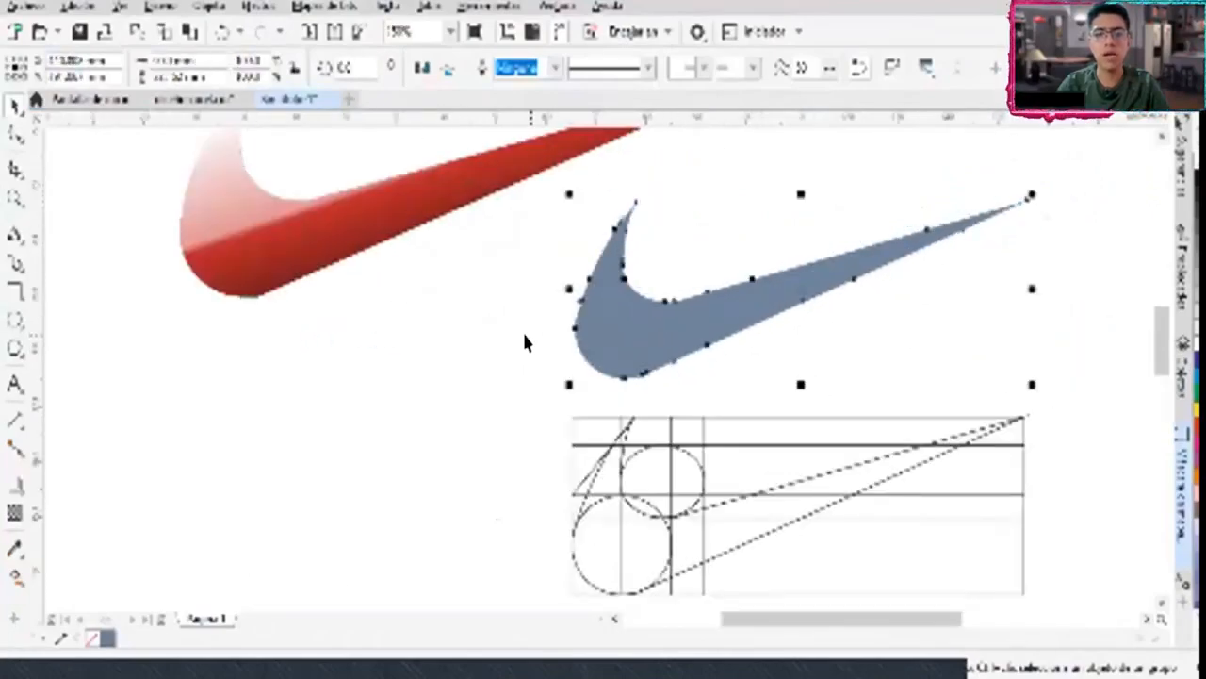
Open the fill properties of the welded blue-grey swoosh
{"action": "right_click", "coordinate": [611, 322]}
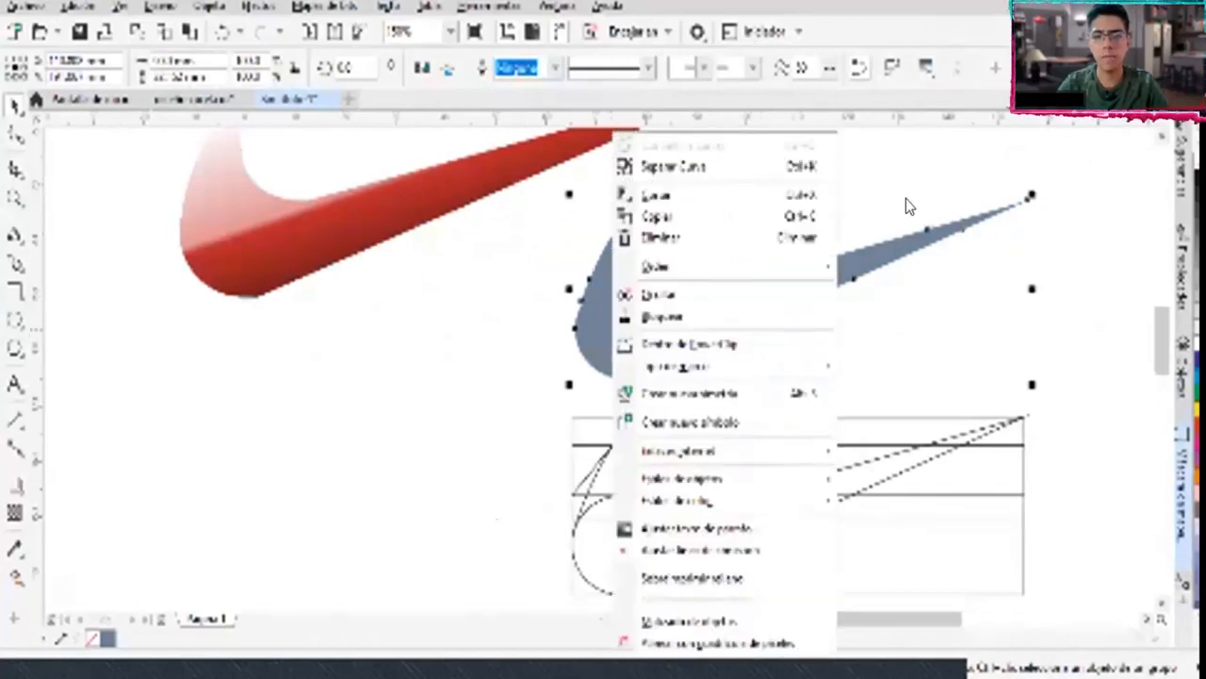
{"action": "left_click", "coordinate": [918, 231]}
{"action": "right_click", "coordinate": [913, 242]}
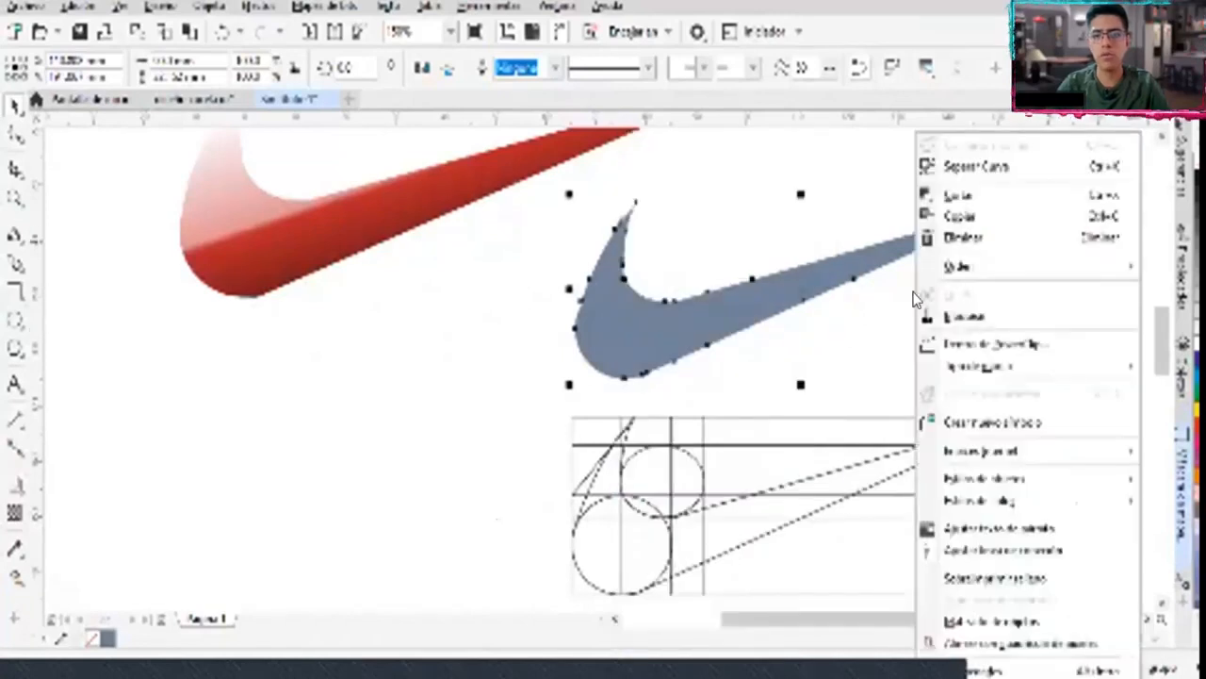
{"action": "left_click", "coordinate": [963, 669]}
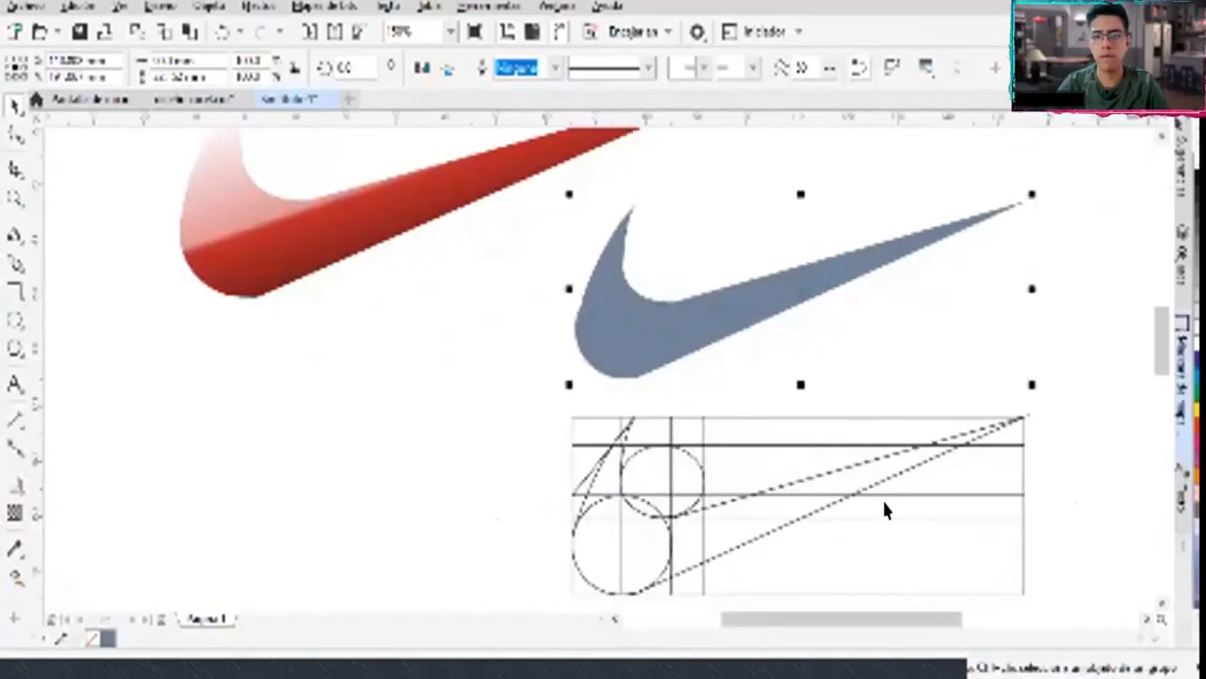
{"action": "double_click", "coordinate": [786, 285]}
{"action": "right_click", "coordinate": [790, 285]}
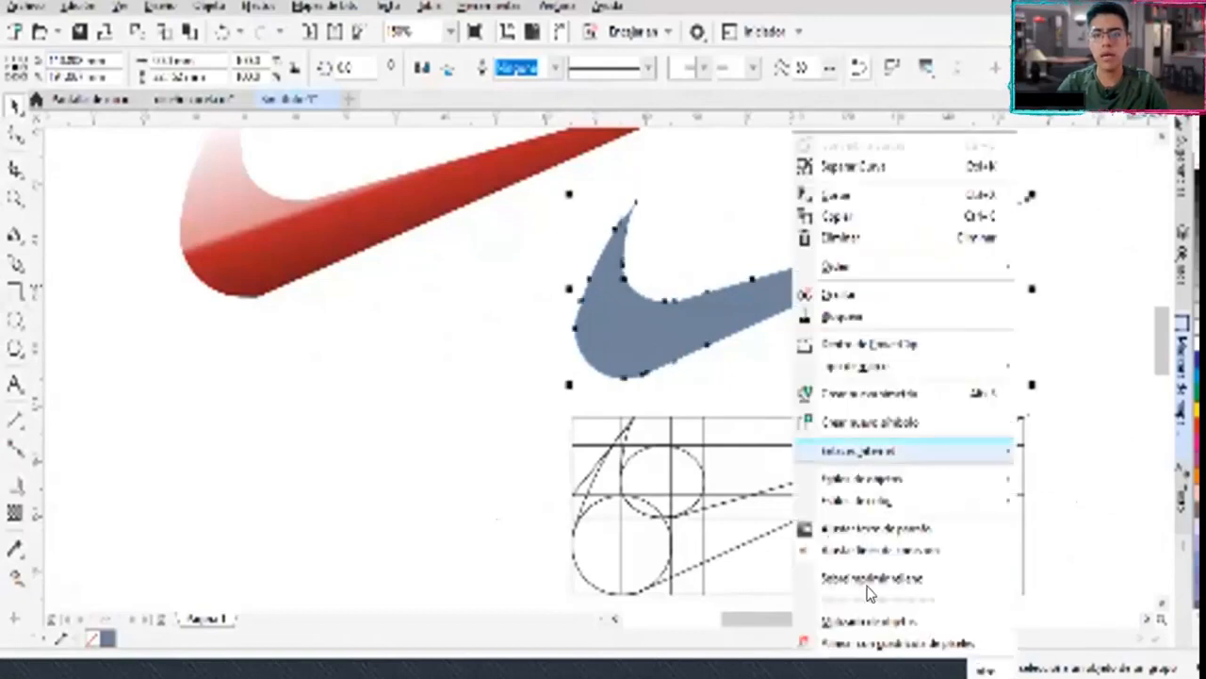
{"action": "left_click", "coordinate": [895, 669]}
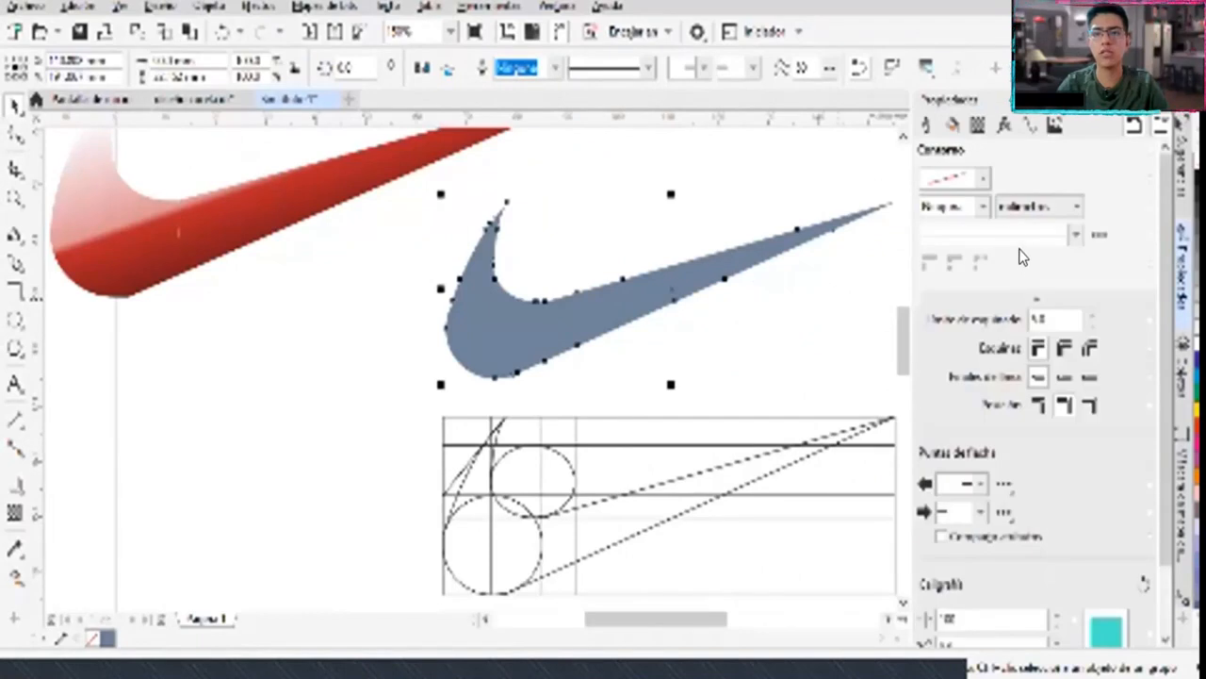
{"action": "left_click", "coordinate": [952, 124]}
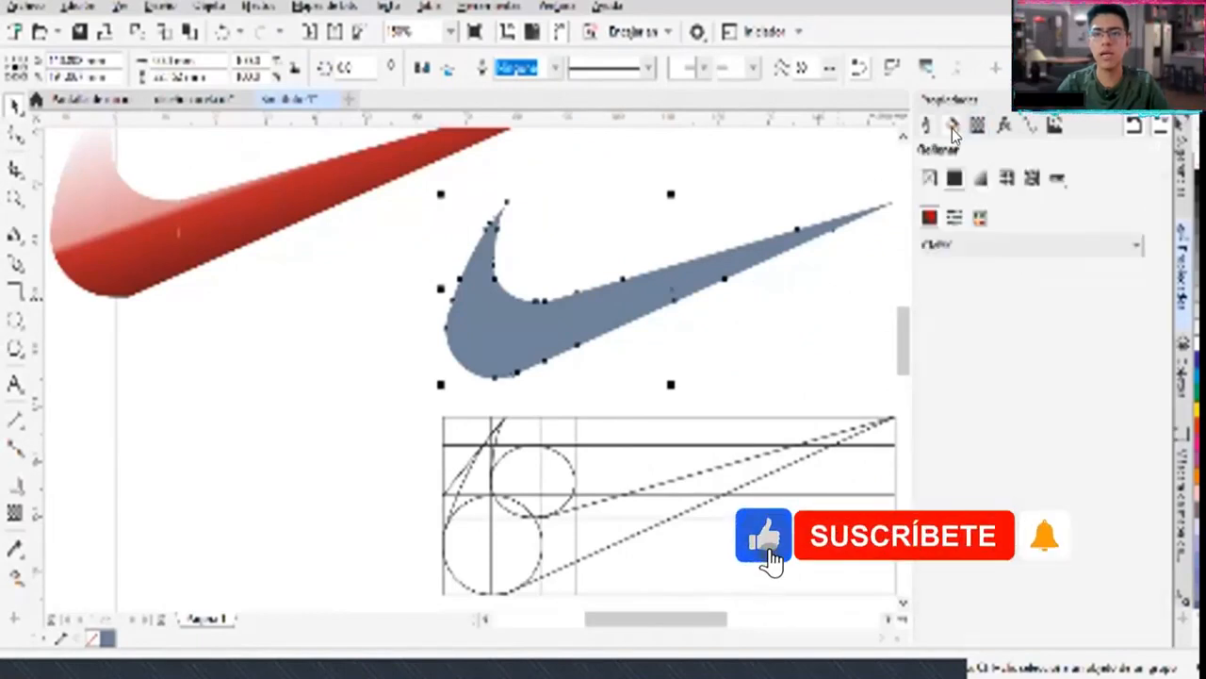
Apply a gradient fill to the swoosh, fading upward from blue-grey to white, and shift its blend midpoint slightly toward the blue-grey end
{"action": "left_click", "coordinate": [980, 179]}
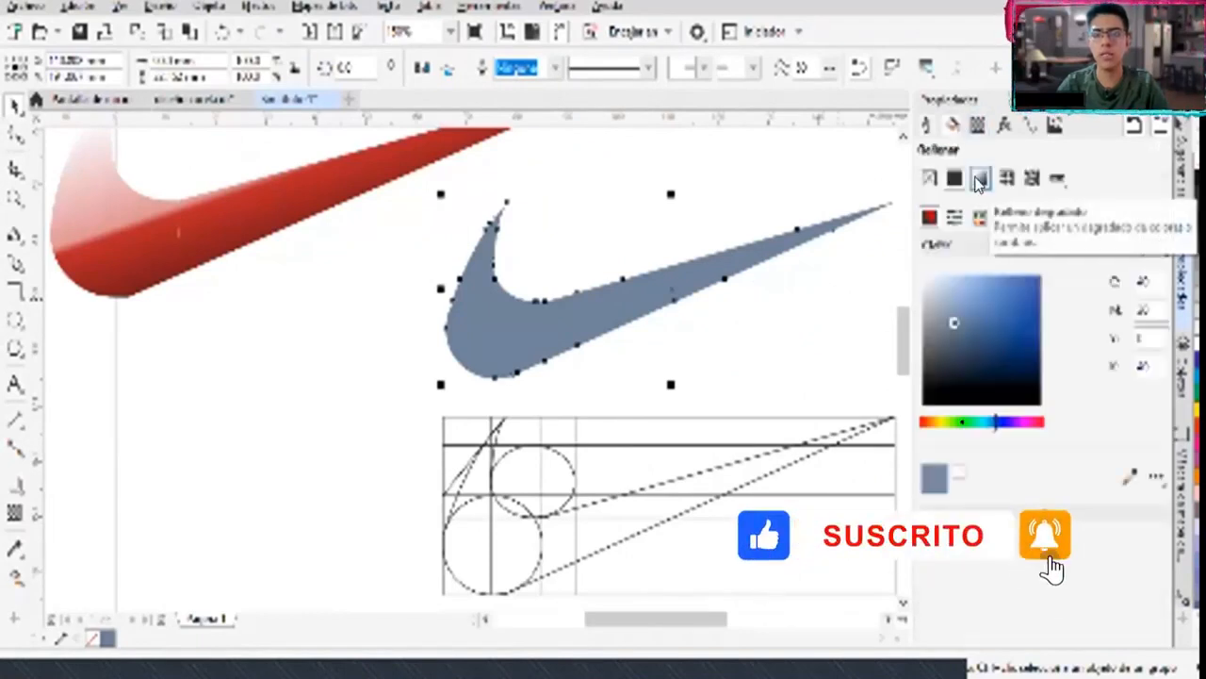
{"action": "left_click", "coordinate": [980, 181]}
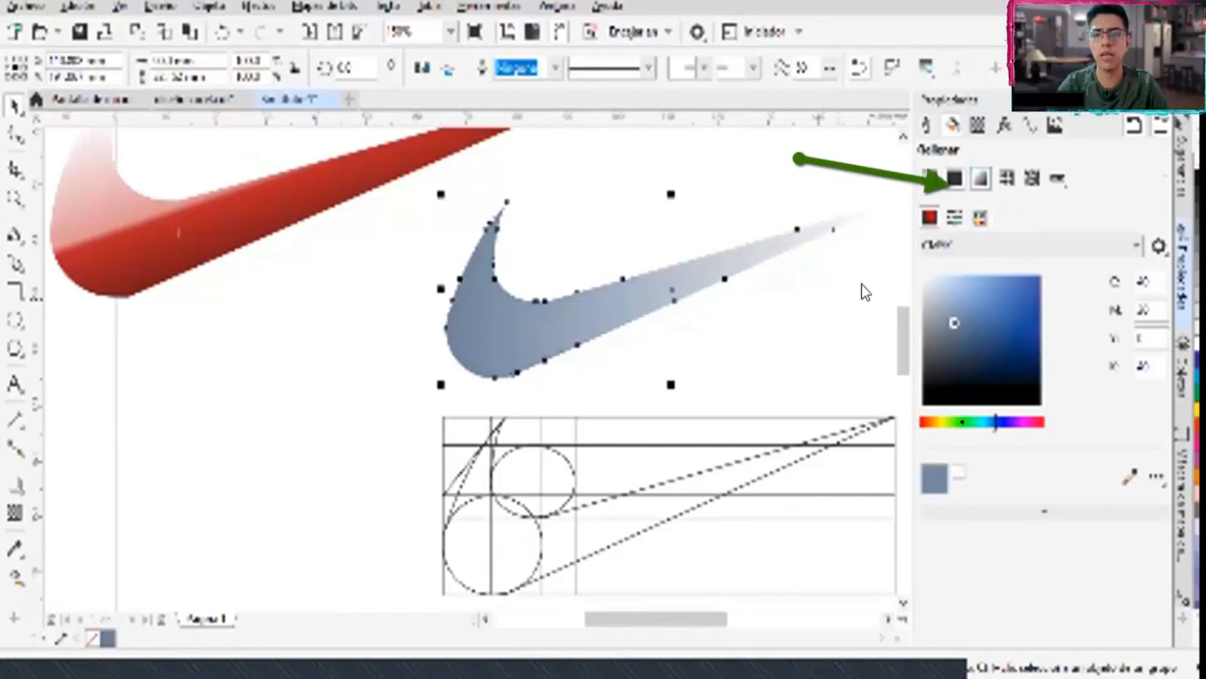
{"action": "scroll", "coordinate": [891, 309], "scroll_direction": "up", "scroll_amount": 2}
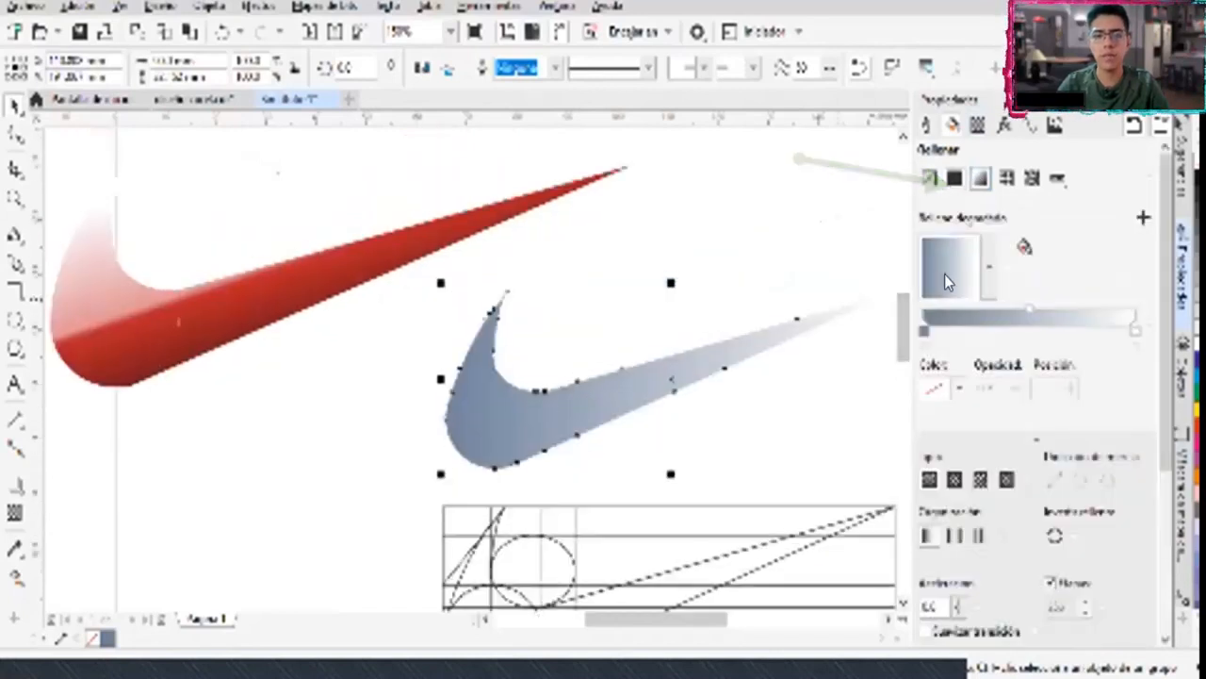
{"action": "left_click_drag", "start_coordinate": [948, 237], "coordinate": [936, 236]}
{"action": "left_click", "coordinate": [1131, 331]}
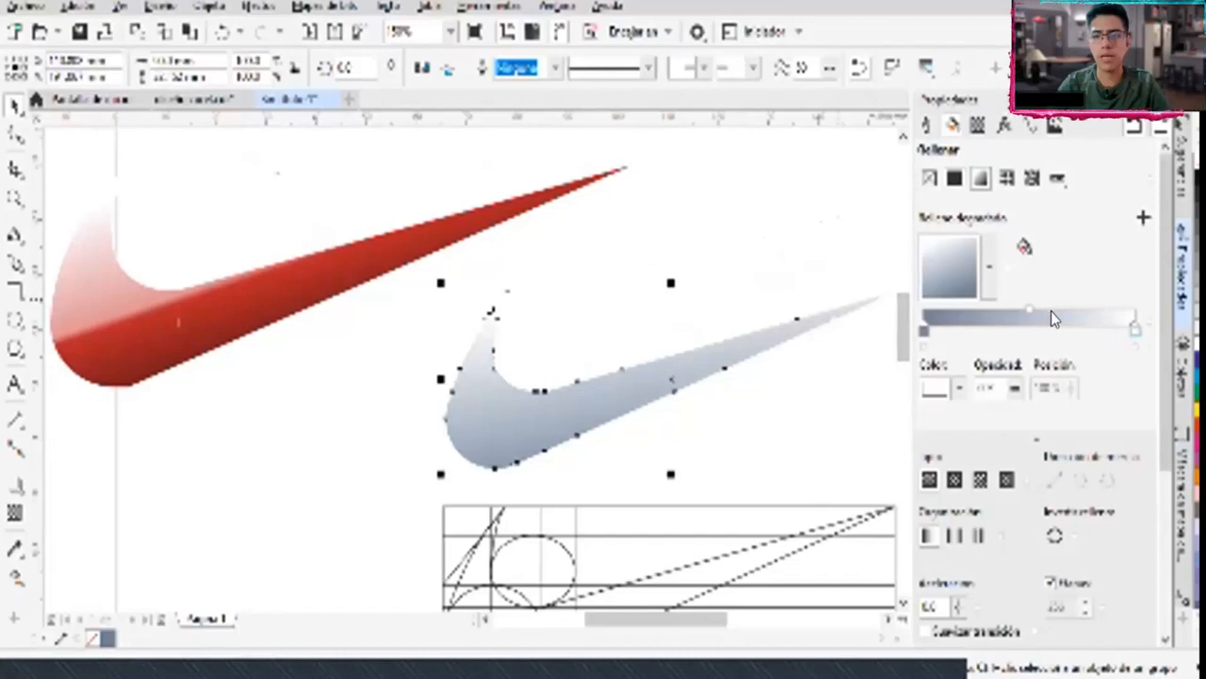
{"action": "mouse_move", "coordinate": [1031, 305]}
{"action": "left_mouse_down"}
{"action": "mouse_move", "coordinate": [995, 304]}
{"action": "mouse_move", "coordinate": [1015, 309]}
{"action": "left_mouse_up"}
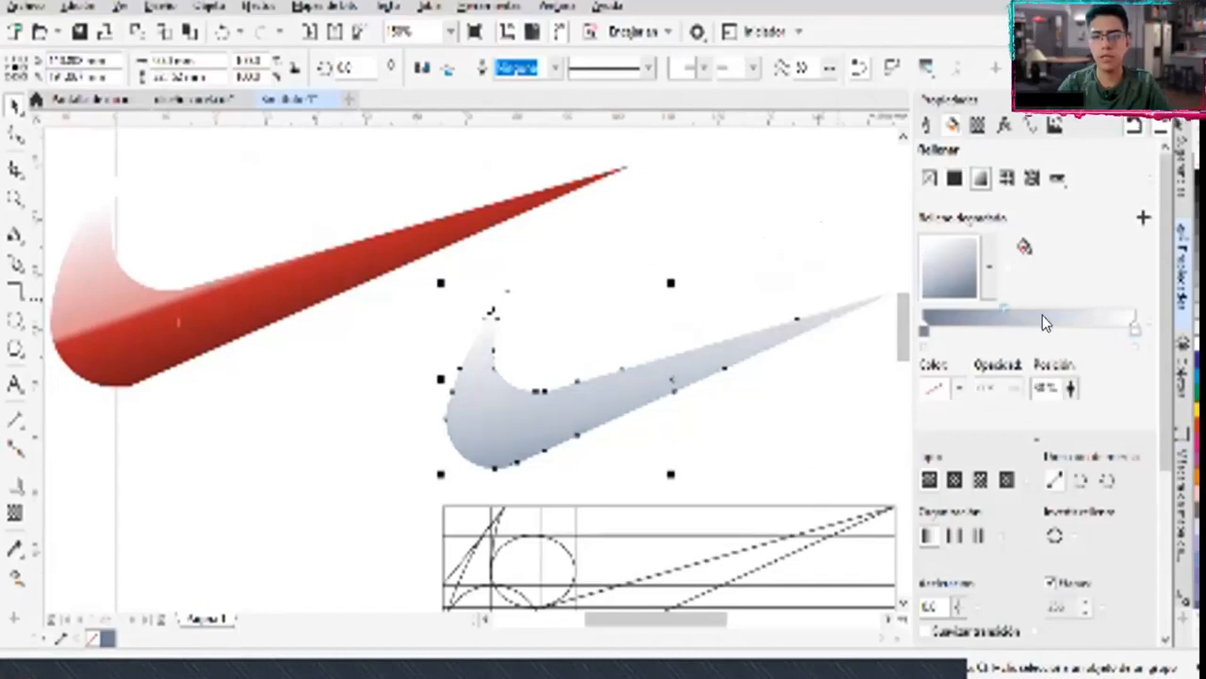
Add a colour node just past the middle of the gradient and tilt the blend diagonally like the red swoosh
{"action": "double_click", "coordinate": [1006, 326]}
{"action": "mouse_move", "coordinate": [1009, 329]}
{"action": "left_mouse_down"}
{"action": "mouse_move", "coordinate": [1046, 337]}
{"action": "mouse_move", "coordinate": [1038, 305]}
{"action": "left_mouse_up"}
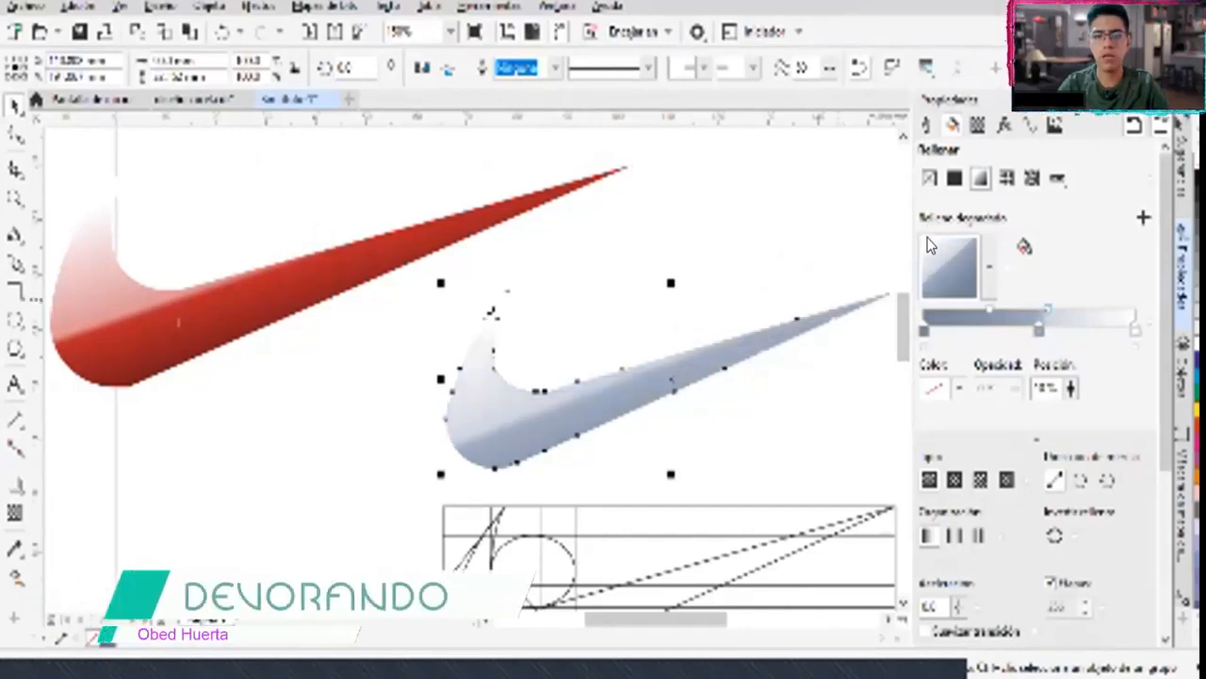
{"action": "left_click", "coordinate": [1042, 330]}
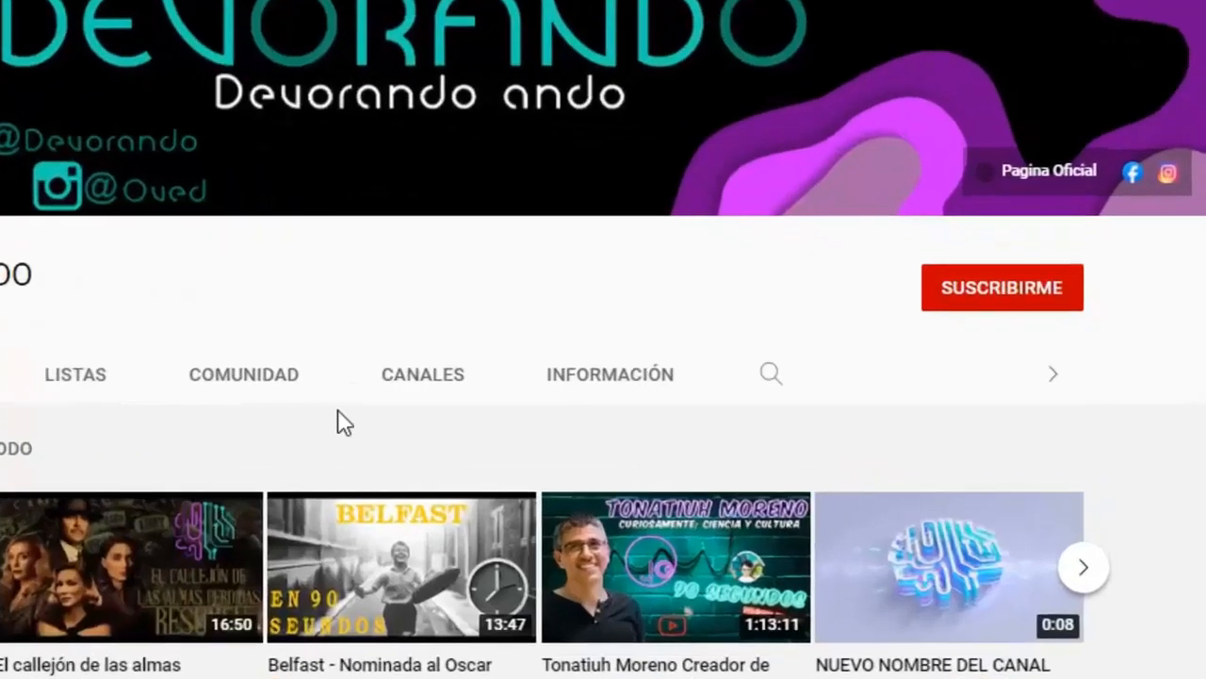
{"action": "left_click", "coordinate": [983, 286]}
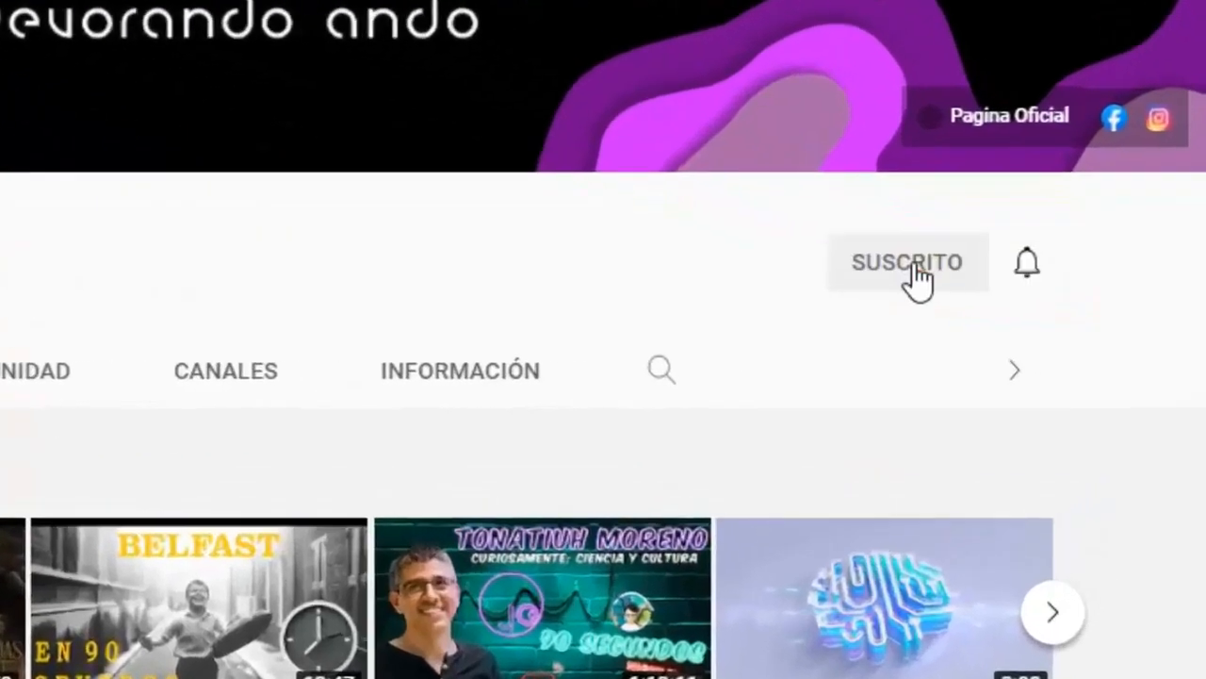
{"action": "left_click", "coordinate": [1031, 266]}
{"action": "left_click", "coordinate": [896, 358]}
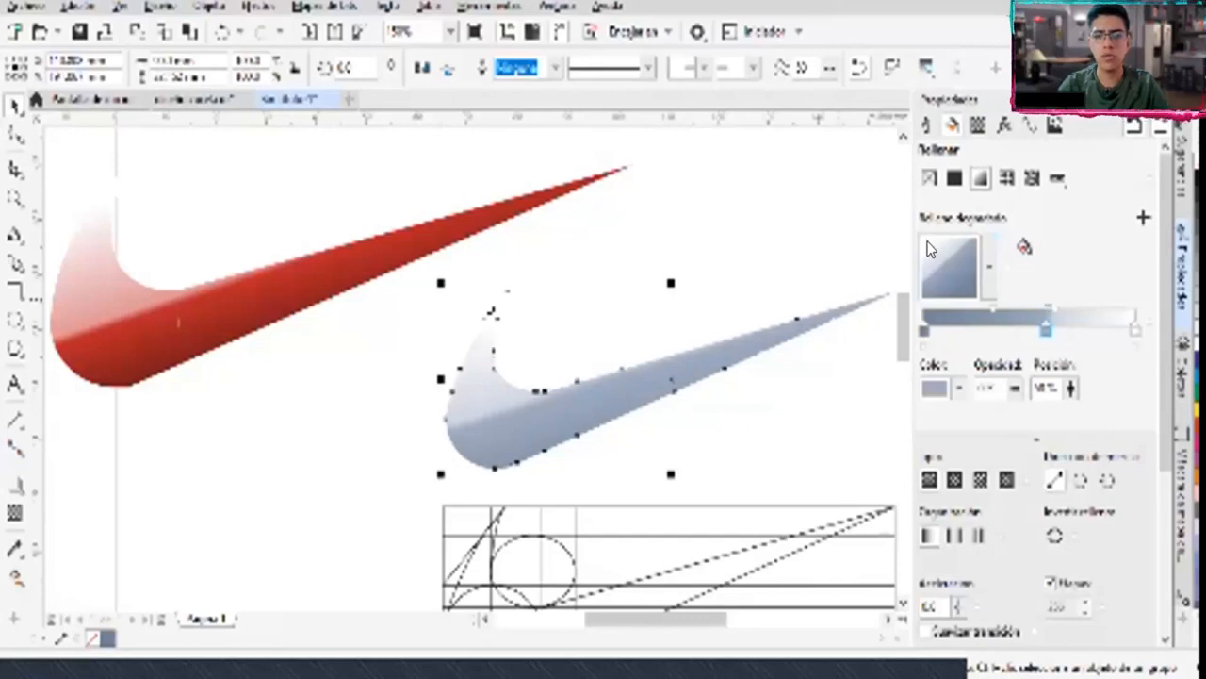
Set the gradient's starting colour node to black
{"action": "left_click", "coordinate": [924, 328]}
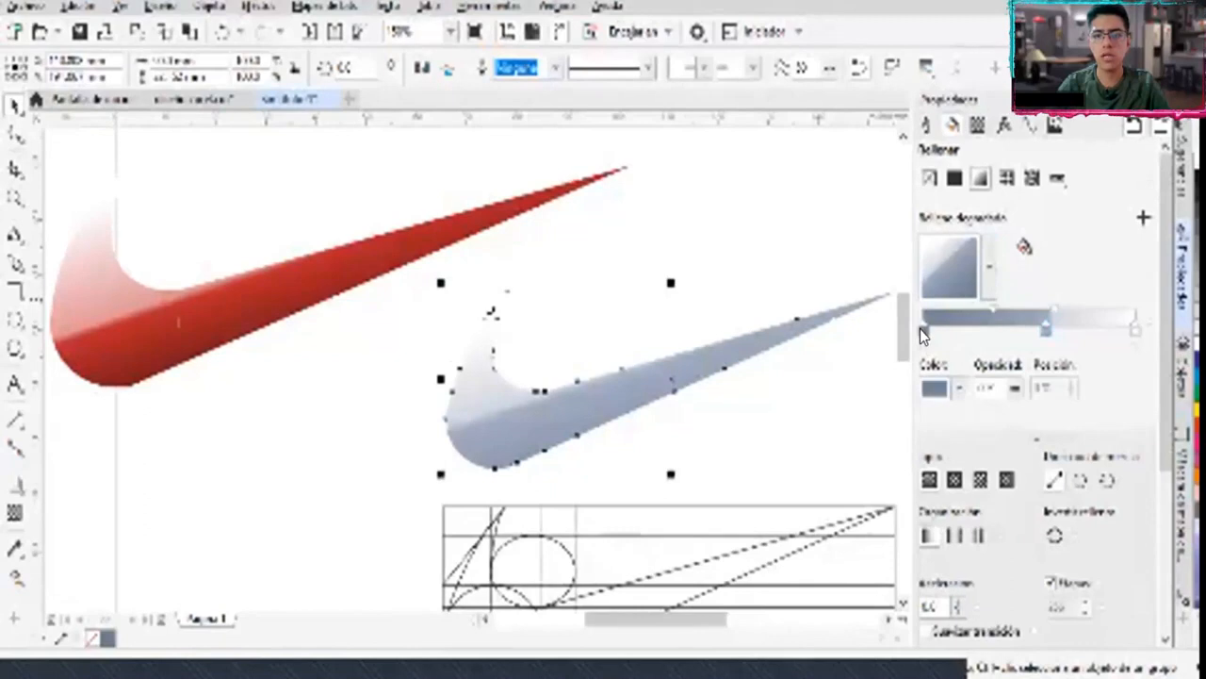
{"action": "left_click", "coordinate": [958, 388]}
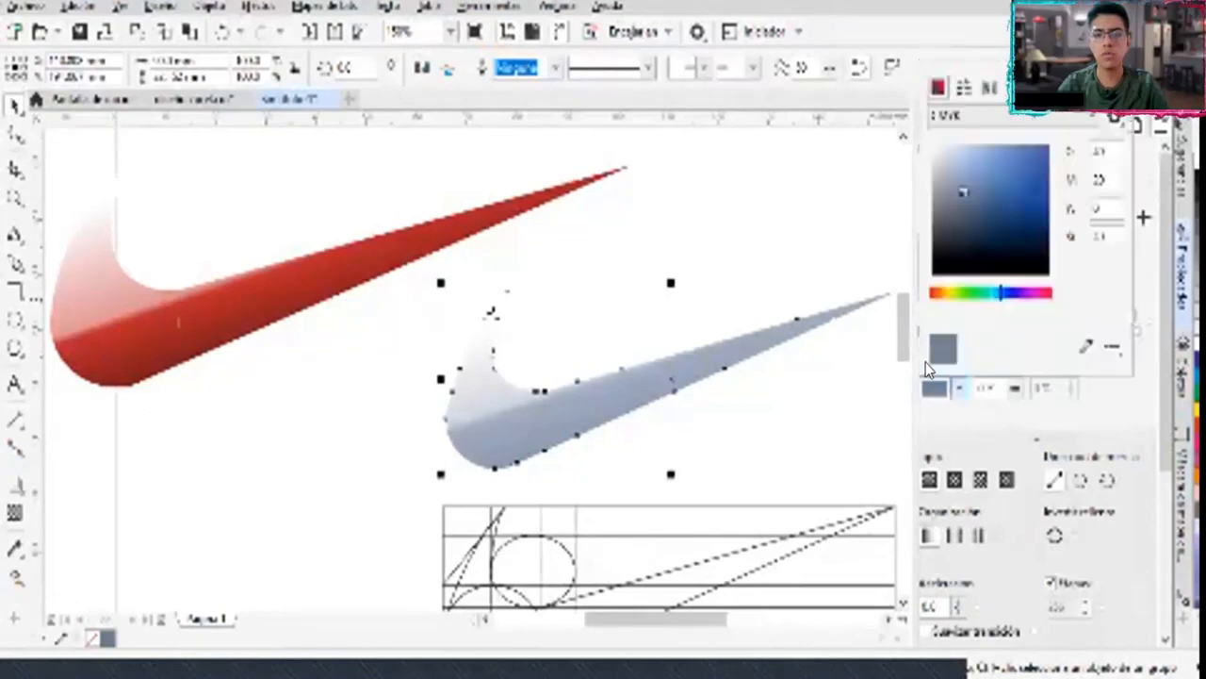
{"action": "left_click", "coordinate": [1048, 294]}
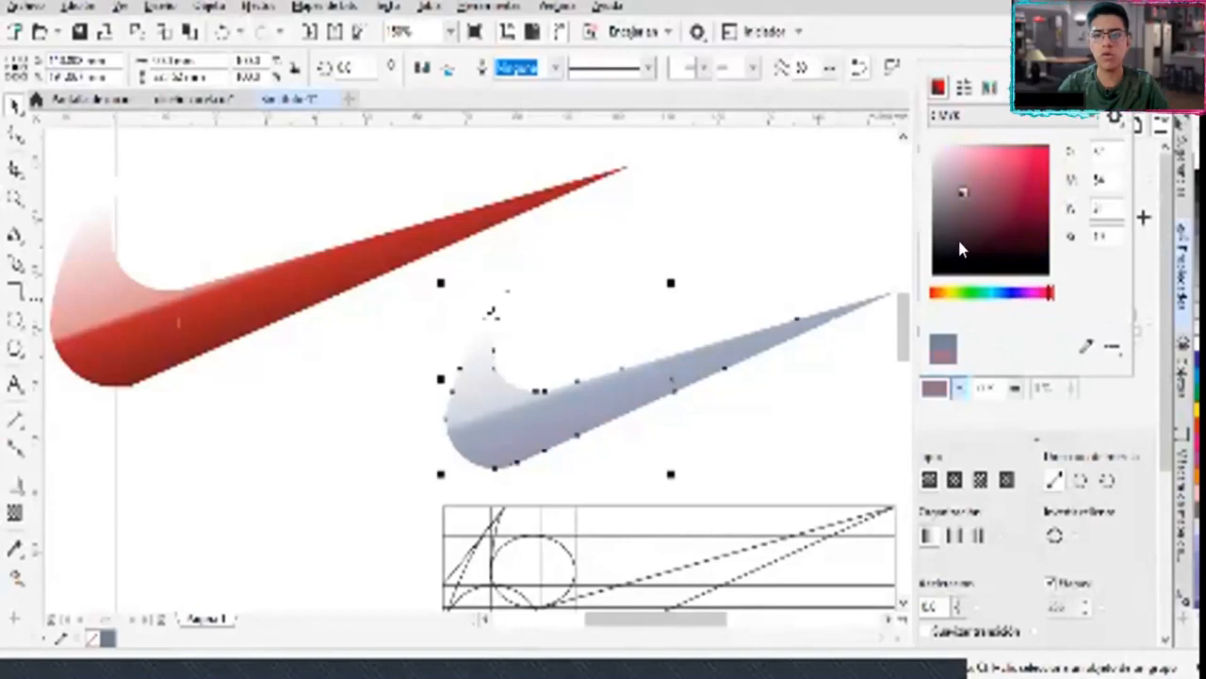
{"action": "left_click", "coordinate": [934, 274]}
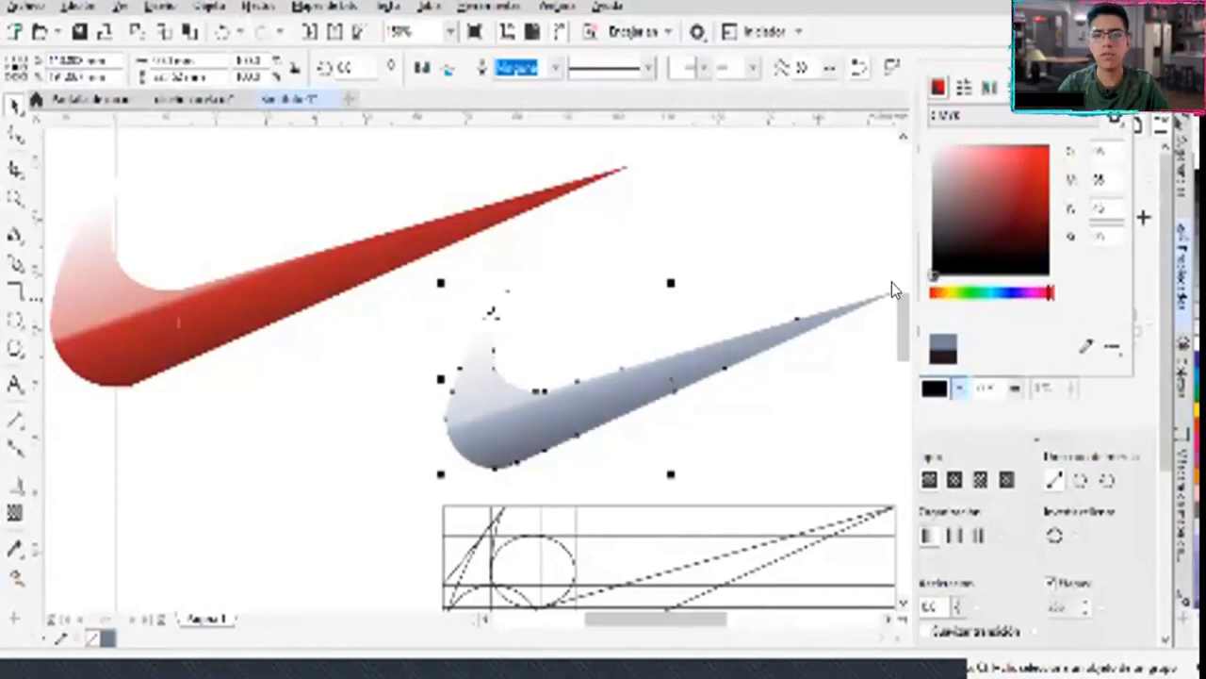
{"action": "left_click", "coordinate": [976, 440]}
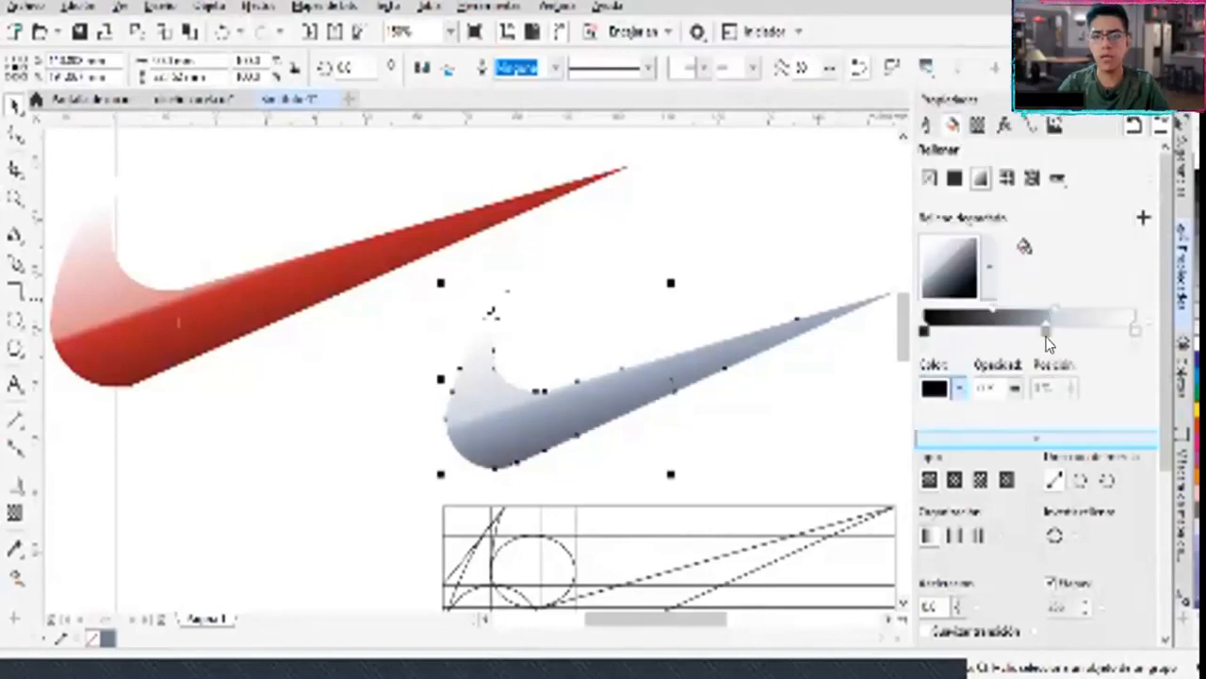
Change the gradient's middle colour node to black
{"action": "left_click", "coordinate": [1051, 333]}
{"action": "left_click", "coordinate": [947, 387]}
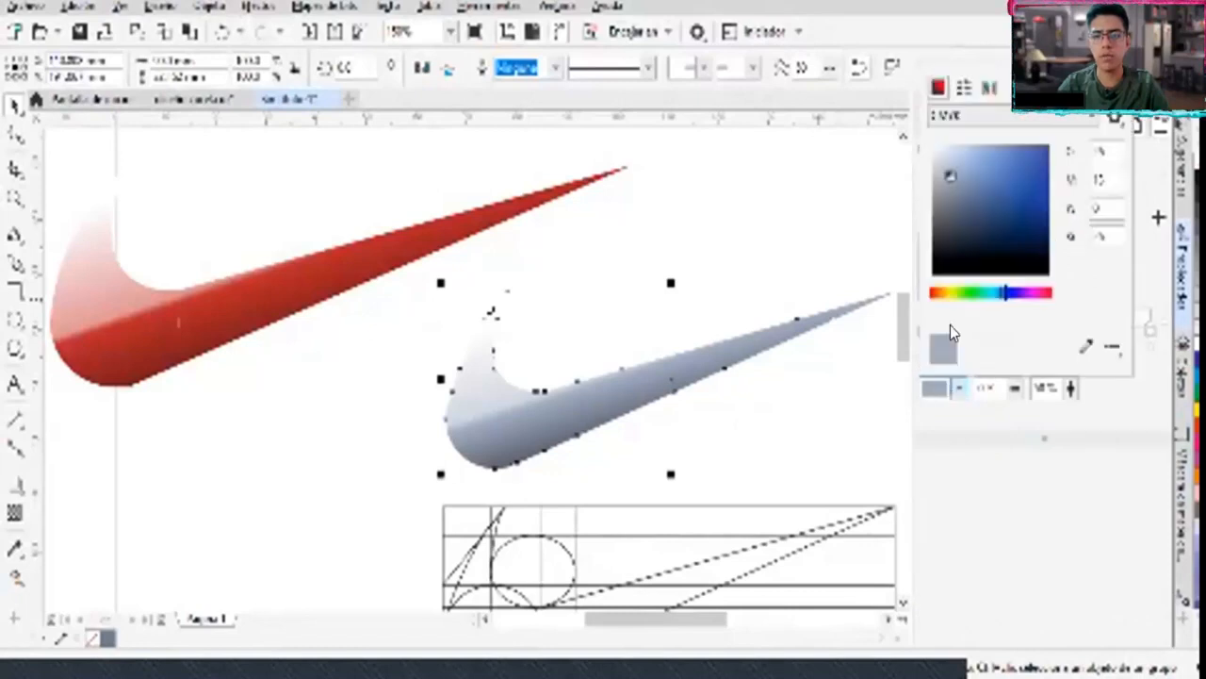
{"action": "left_click", "coordinate": [937, 275]}
{"action": "left_click", "coordinate": [950, 422]}
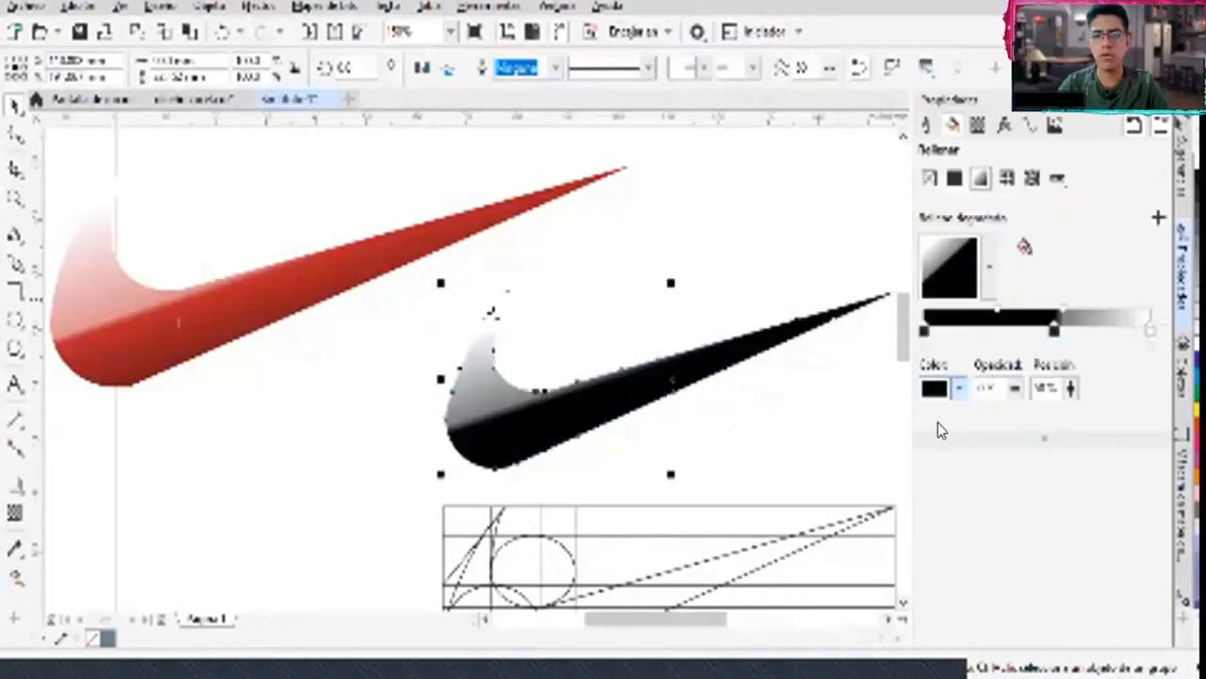
Recolour the gradient's starting node to a saturated blue
{"action": "left_click", "coordinate": [924, 329]}
{"action": "left_click", "coordinate": [952, 386]}
{"action": "left_click", "coordinate": [1032, 176]}
{"action": "left_click", "coordinate": [1141, 273]}
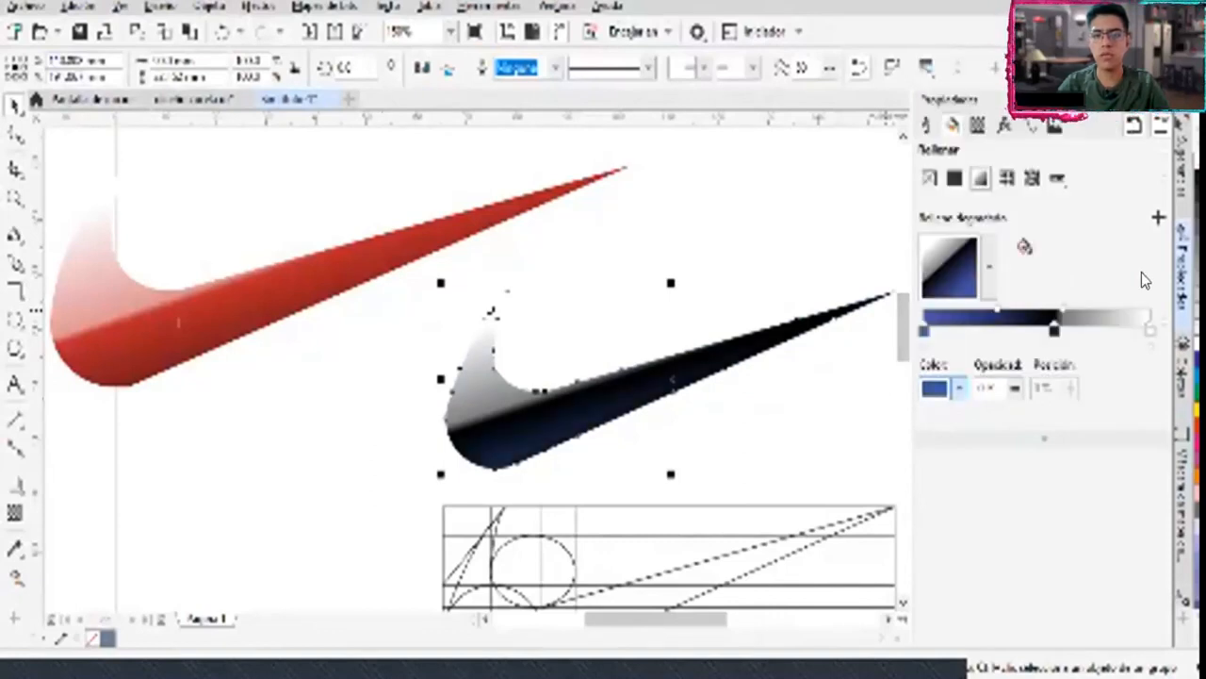
Recolour the gradient's middle node to a bright purple
{"action": "left_click", "coordinate": [1053, 330]}
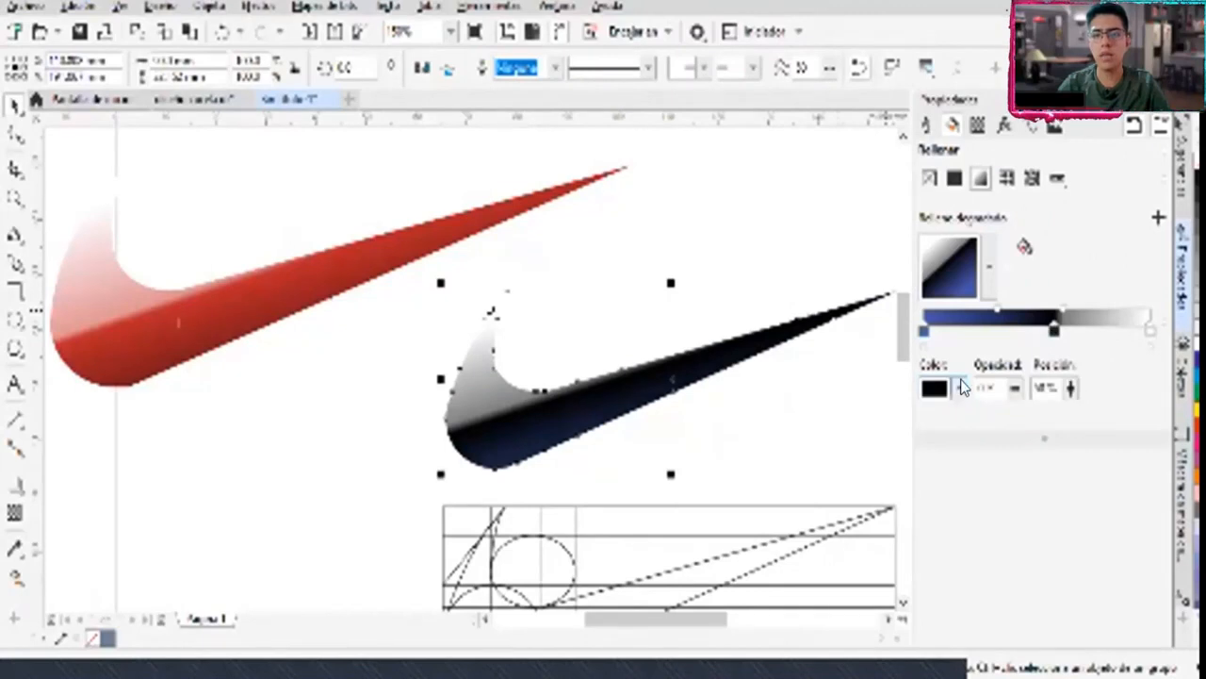
{"action": "left_click", "coordinate": [954, 387]}
{"action": "left_click_drag", "start_coordinate": [1022, 231], "coordinate": [1035, 136]}
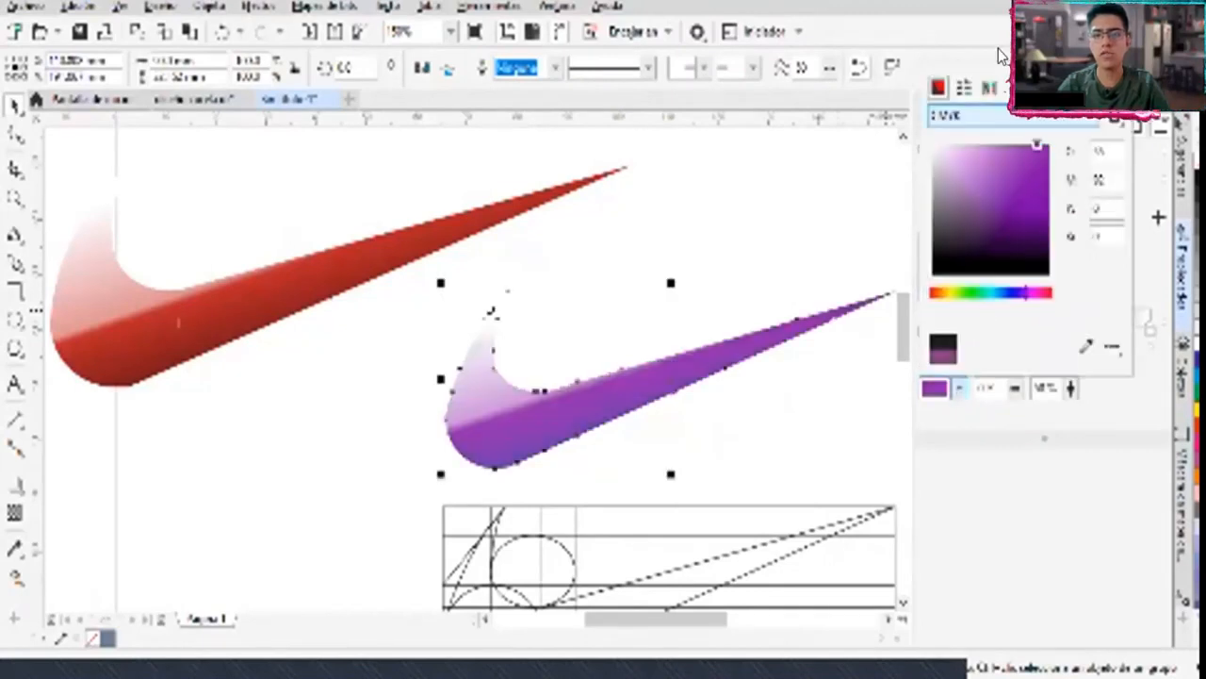
{"action": "left_click", "coordinate": [923, 30]}
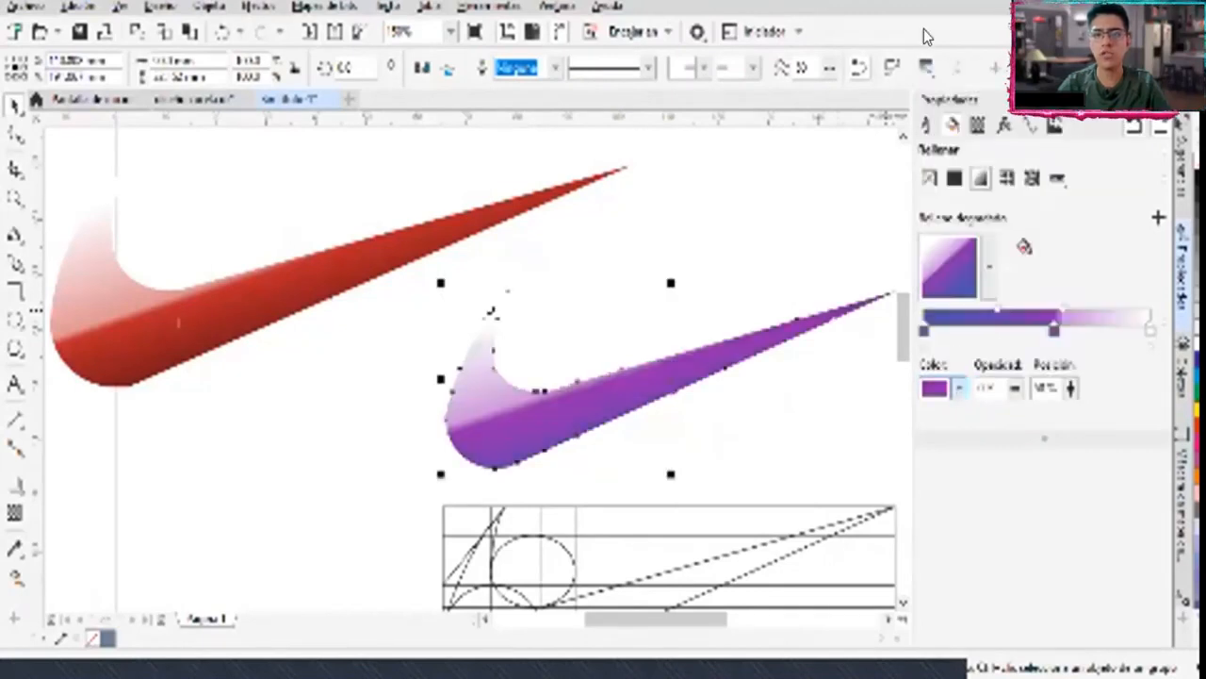
Move the purple gradient swoosh slightly closer to the construction grid below it and leave it deselected
{"action": "left_click", "coordinate": [709, 429]}
{"action": "scroll", "coordinate": [902, 337], "scroll_direction": "down", "scroll_amount": 3}
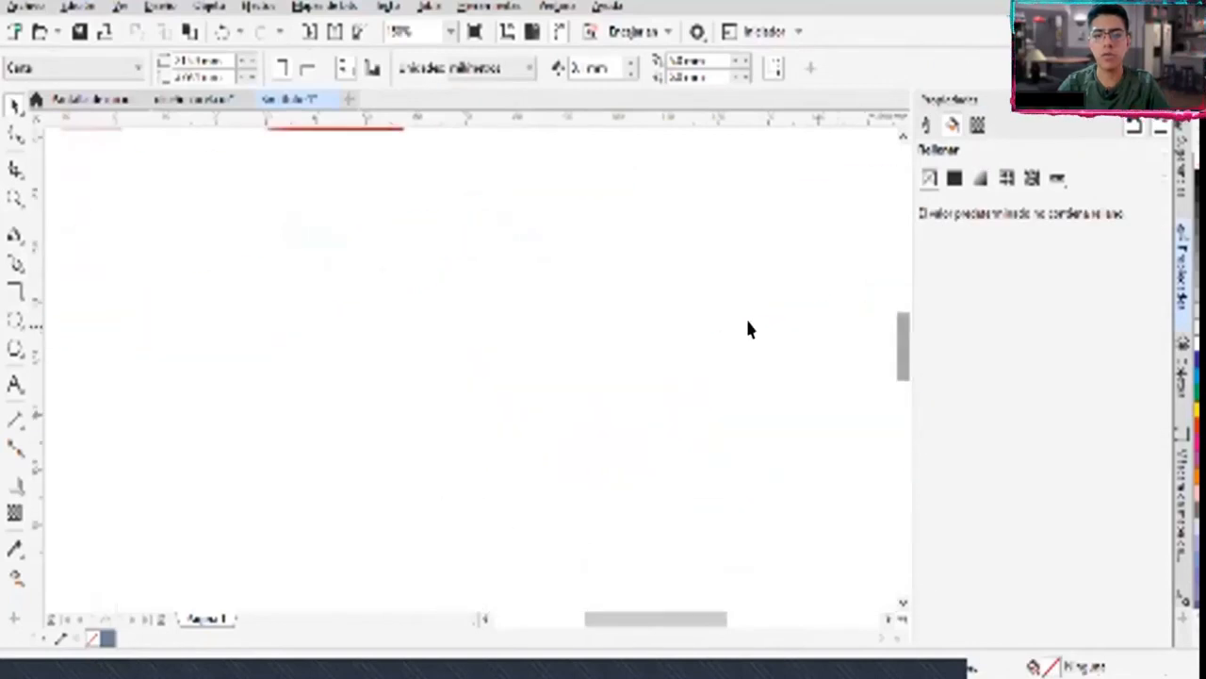
{"action": "scroll", "coordinate": [663, 264], "scroll_direction": "up", "scroll_amount": 2}
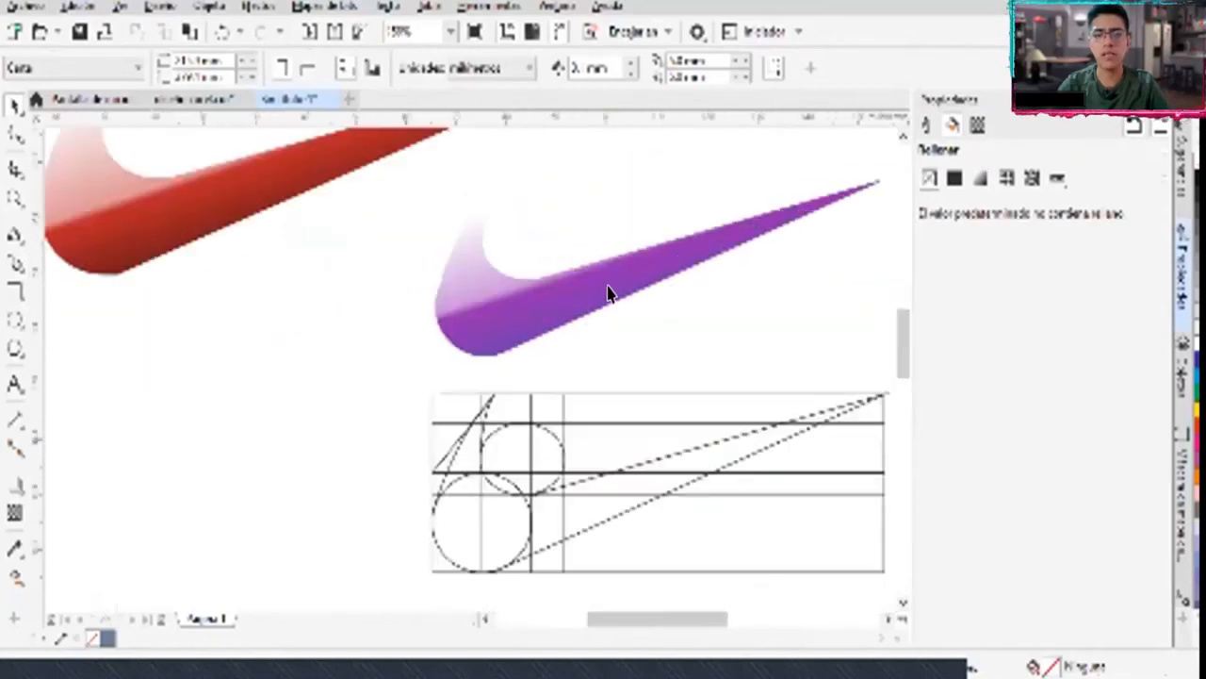
{"action": "left_click_drag", "start_coordinate": [545, 280], "coordinate": [540, 305]}
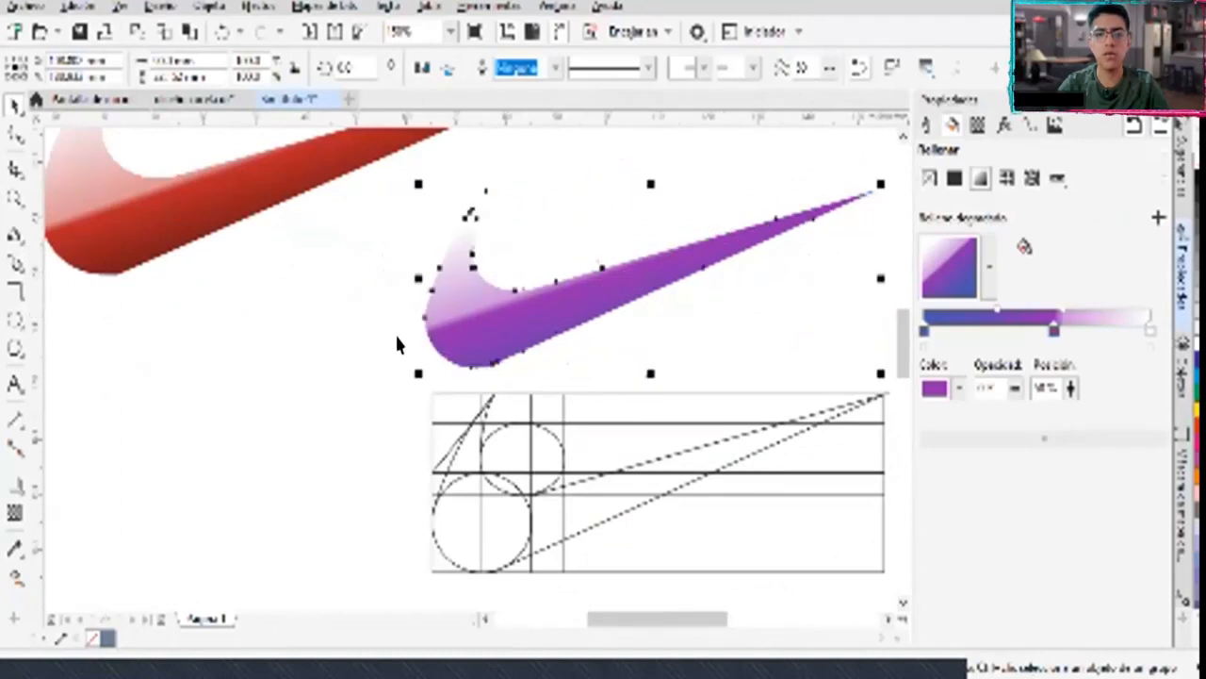
{"action": "left_click", "coordinate": [397, 339]}
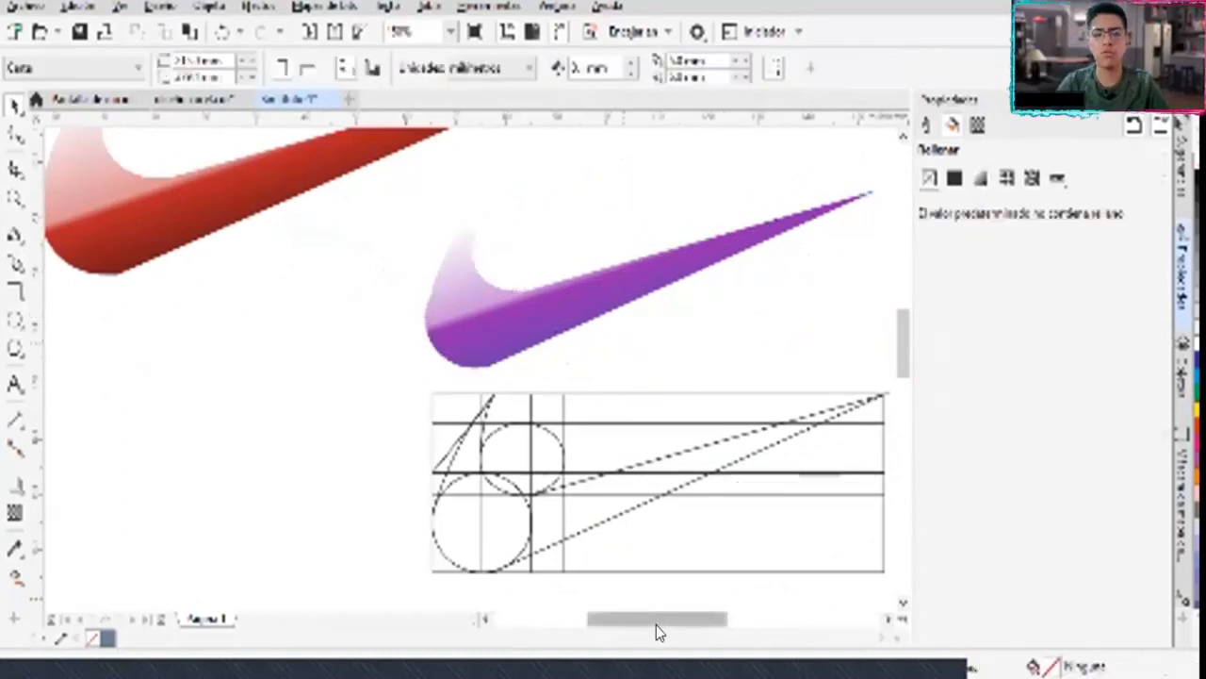
{"action": "scroll", "coordinate": [682, 620], "scroll_direction": "right", "scroll_amount": 3}
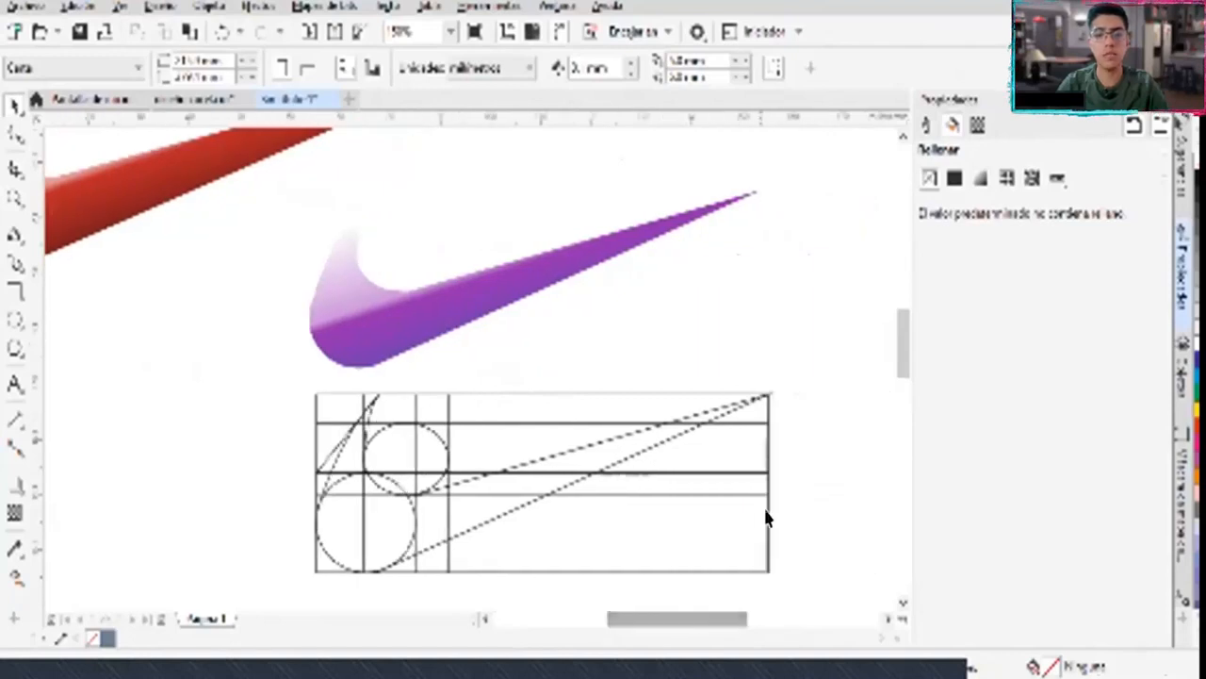